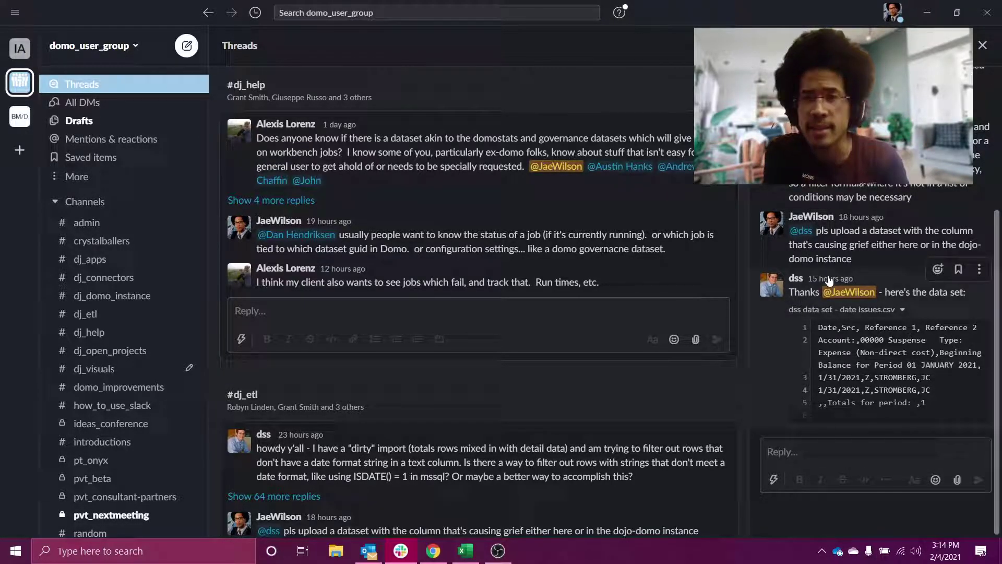
- Read the #dj_etl thread about filtering rows without a valid date, including its replies and the attached data set
scroll(429, 411, "down", 3)
scroll(428, 412, "down", 1)
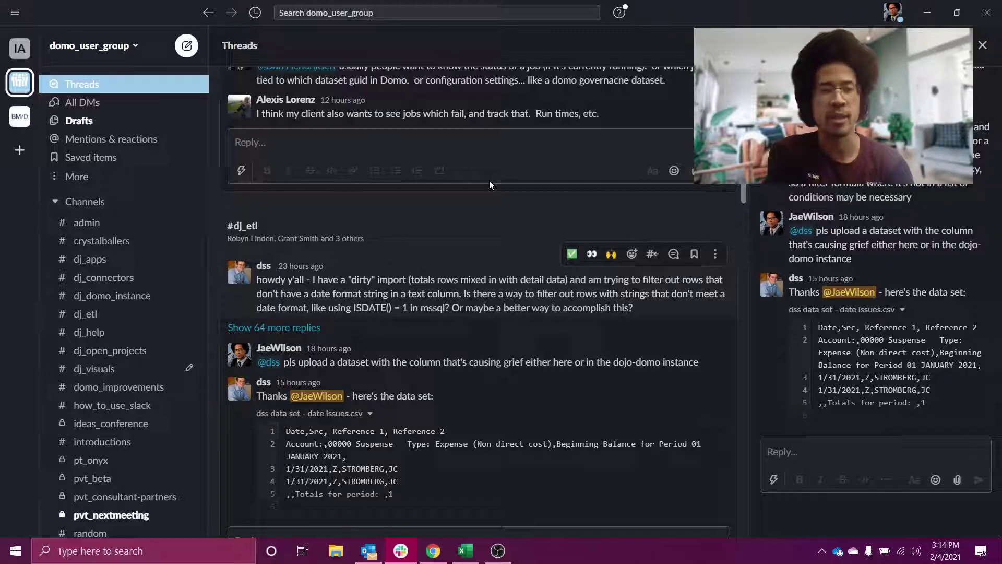
scroll(830, 265, "down", 10)
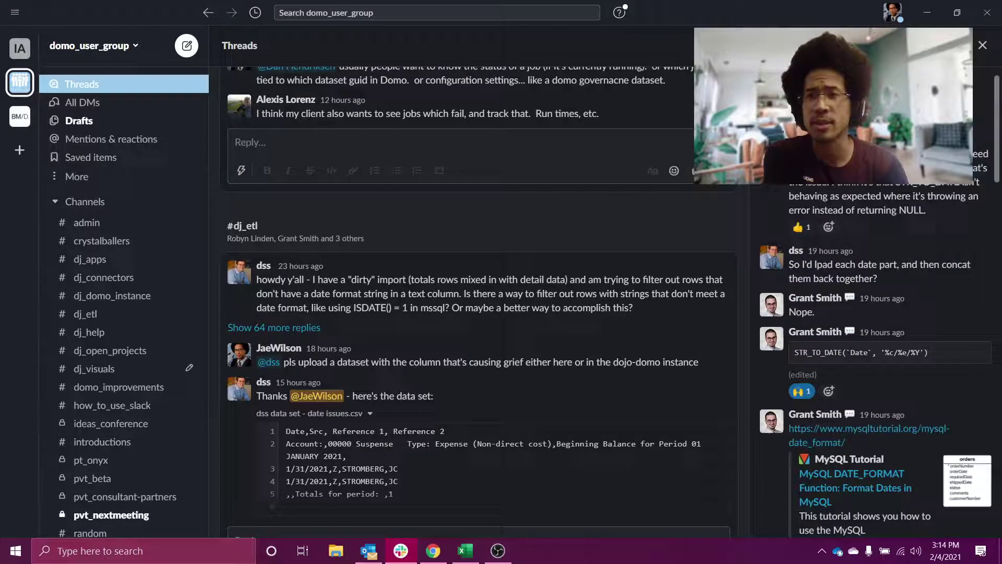
scroll(801, 214, "up", 10)
scroll(801, 214, "up", 10)
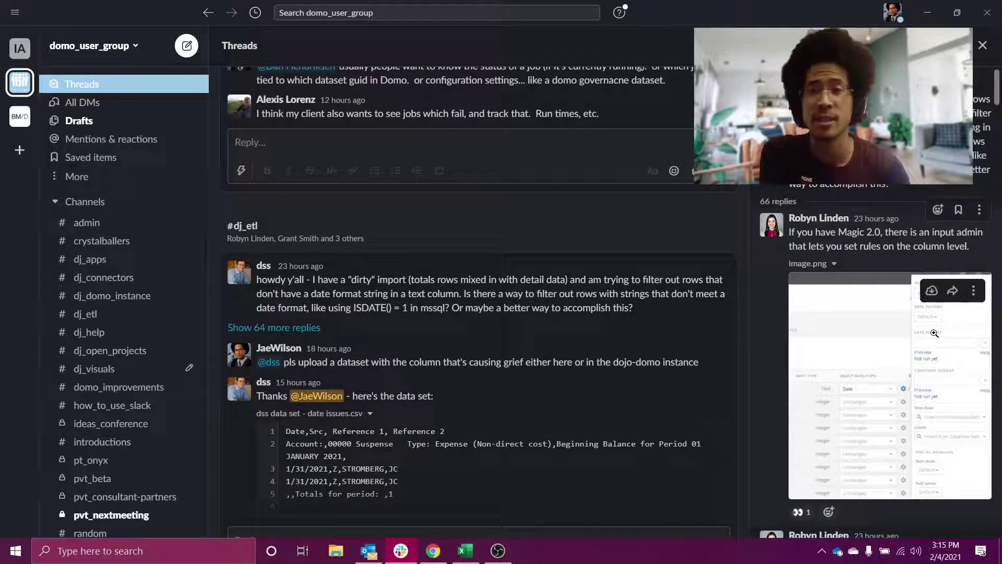
scroll(934, 331, "down", 15)
scroll(923, 374, "down", 10)
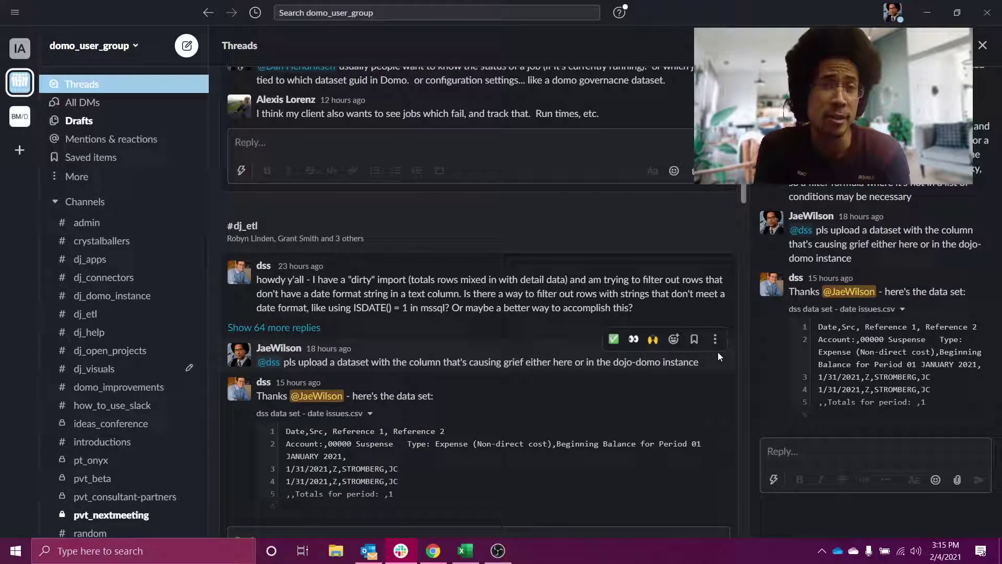
- Switch to the "dss data set - date issues (1)" workbook in Excel and go to cell A1
key("alt+Tab")
key("alt+Tab")
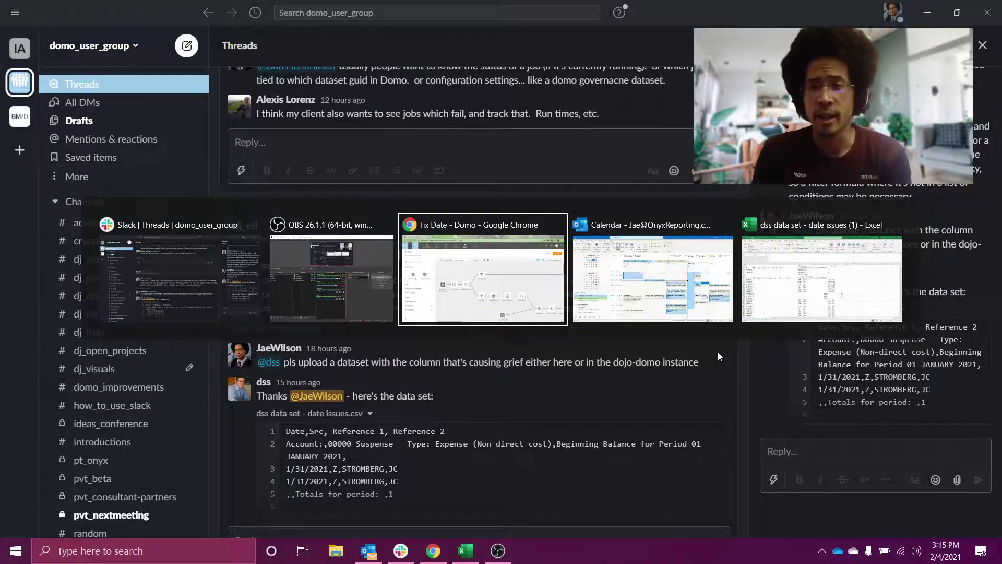
key("alt+Tab")
key("alt+Tab")
left_click(456, 297)
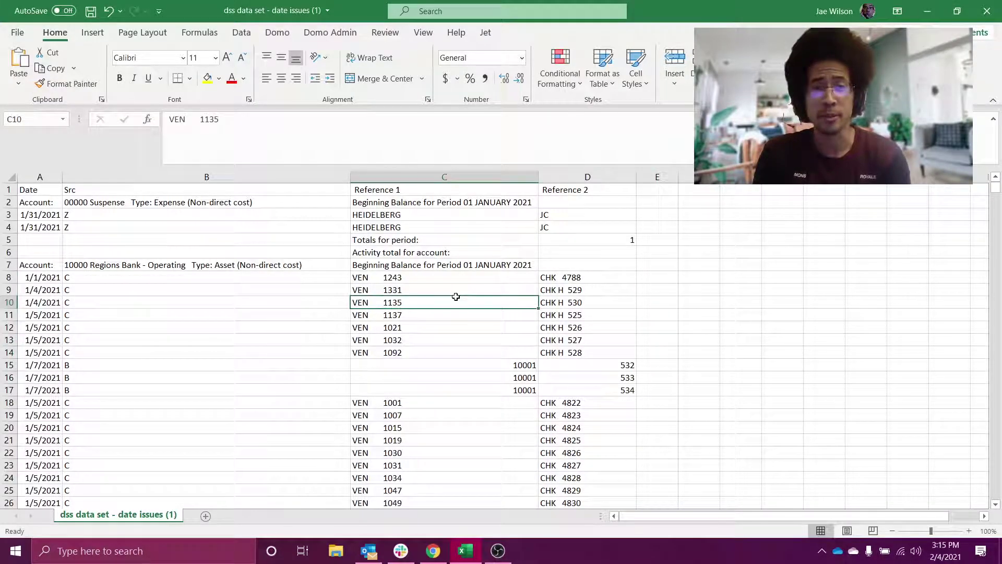
key("Home")
key("ctrl+Up")
key("ctrl+Up")
key("ctrl+Up")
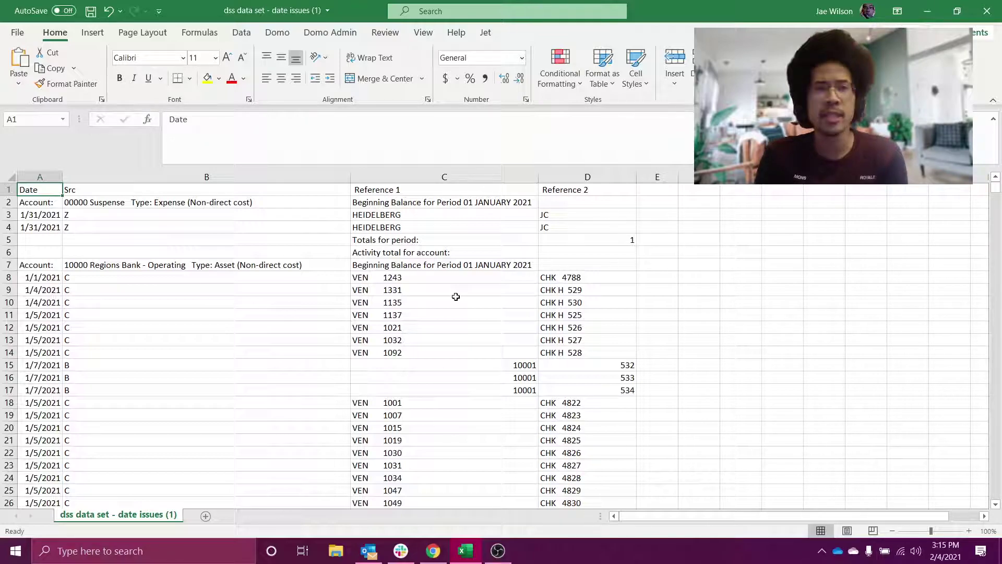
- Select the account header row A2:D2 and the dated detail rows A3:D4 in turn to compare their contents
key("Down")
key("shift+Right")
key("shift+Right")
key("shift+Right")
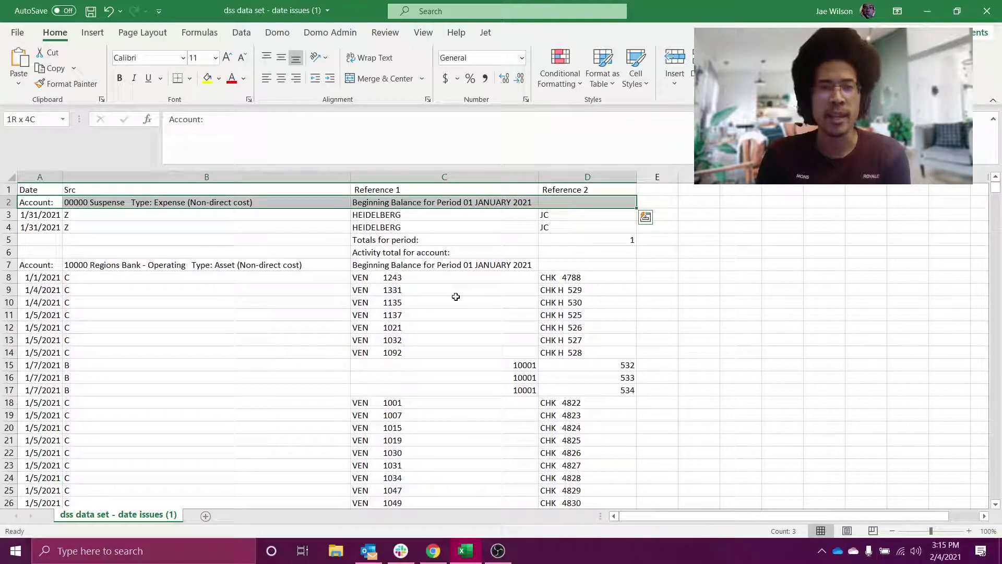
key("Down")
key("shift+Down")
key("shift+Right")
key("shift+Right")
key("shift+Right")
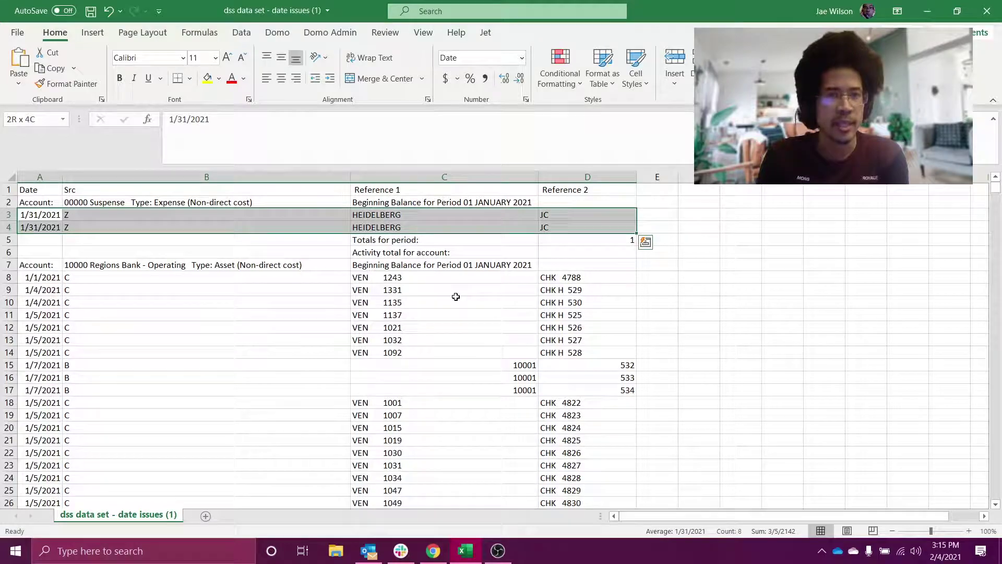
key("Up")
key("shift+Right")
key("shift+Right")
key("shift+Right")
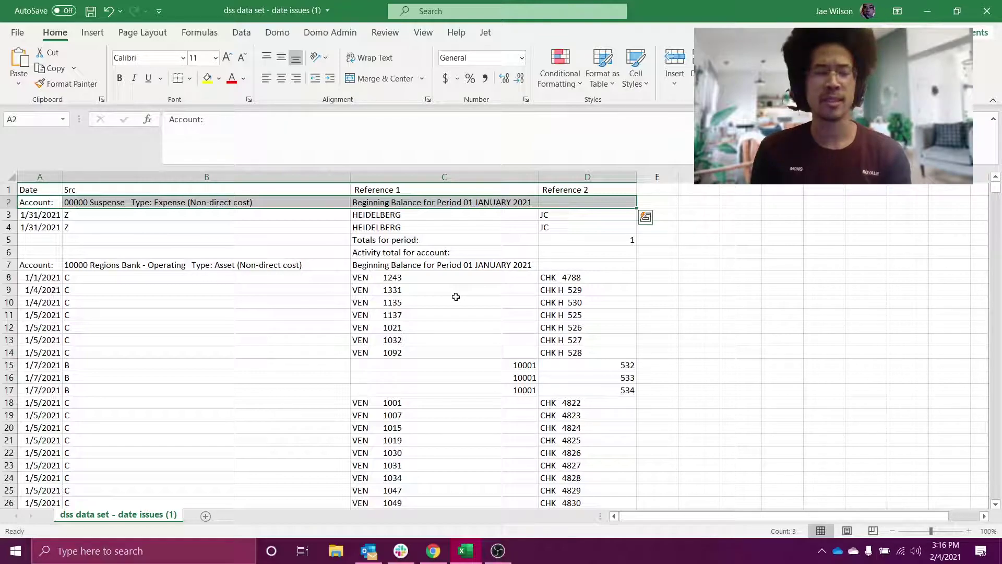
- Switch to the fix Date dataflow in Domo and open the dss data set input's configuration in an enlarged pane
key("alt+Tab")
key("alt+Tab")
key("alt+Tab")
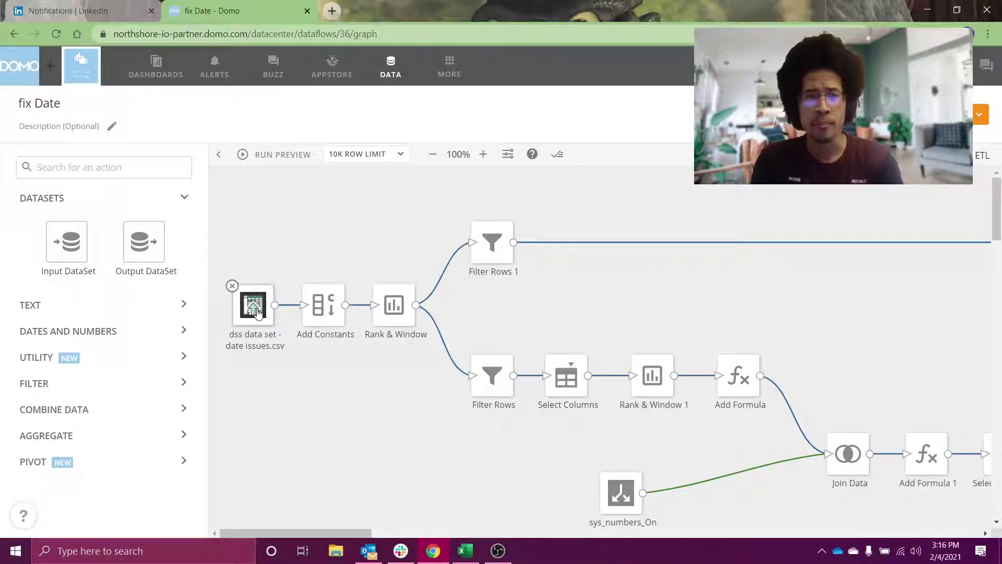
left_click(254, 309)
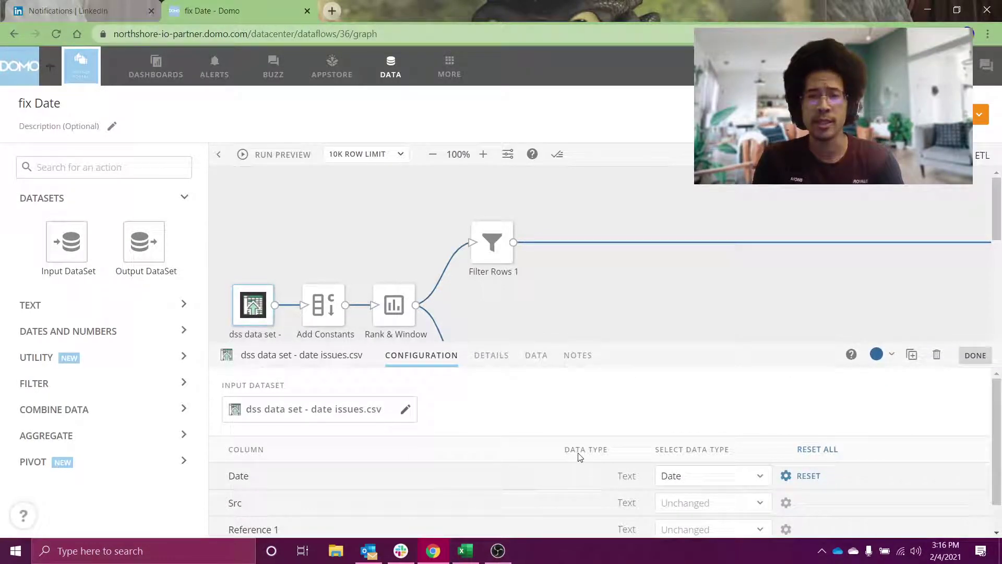
left_click_drag(685, 340, 673, 282)
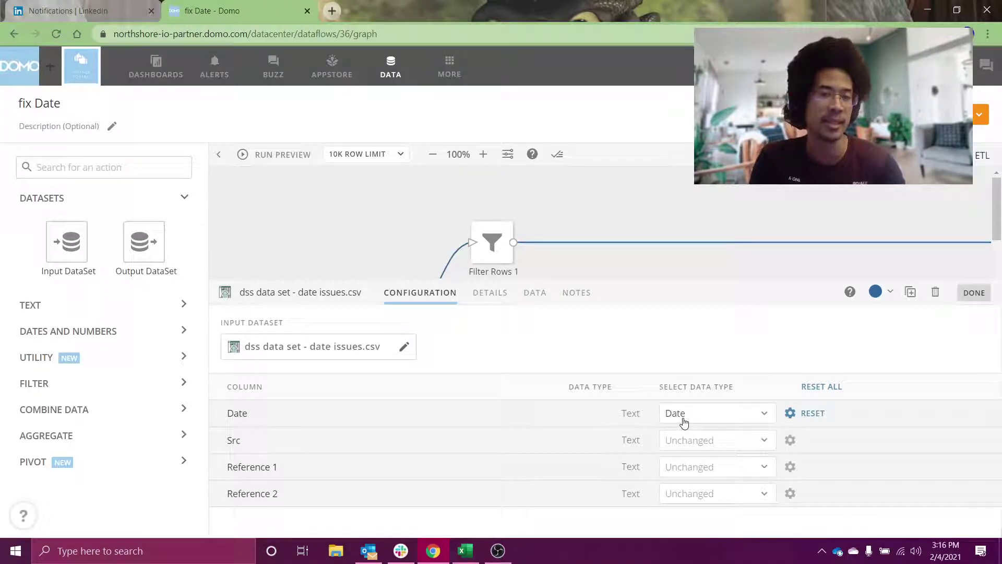
- Review the Date column's conversion settings, including the date format choices and the handling options for bad values
left_click(790, 414)
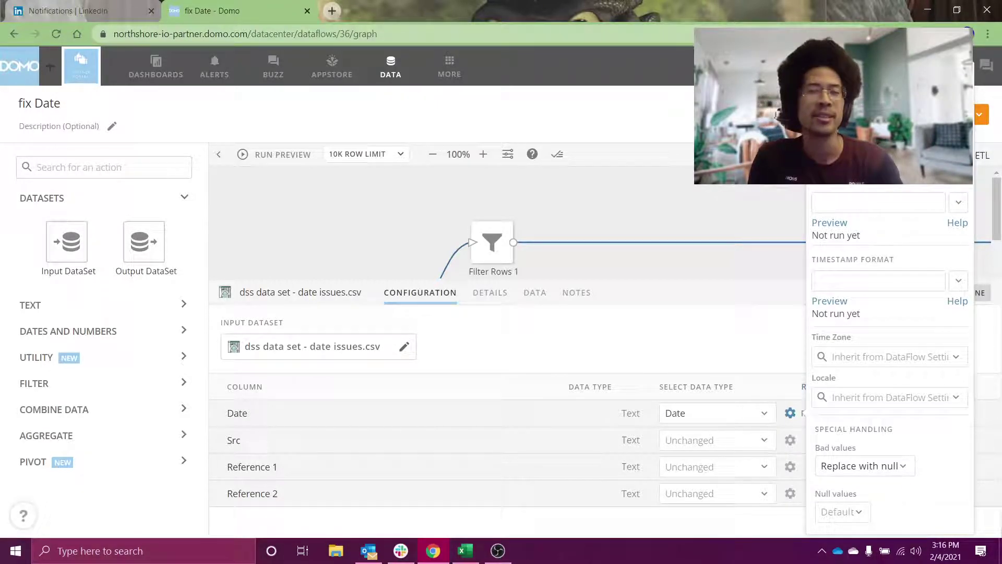
left_click(879, 203)
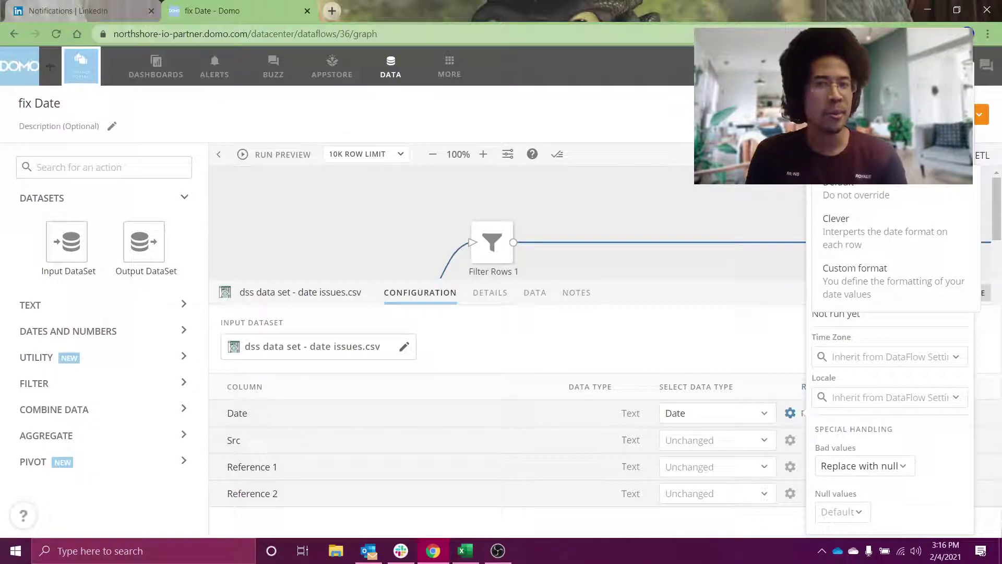
left_click(853, 245)
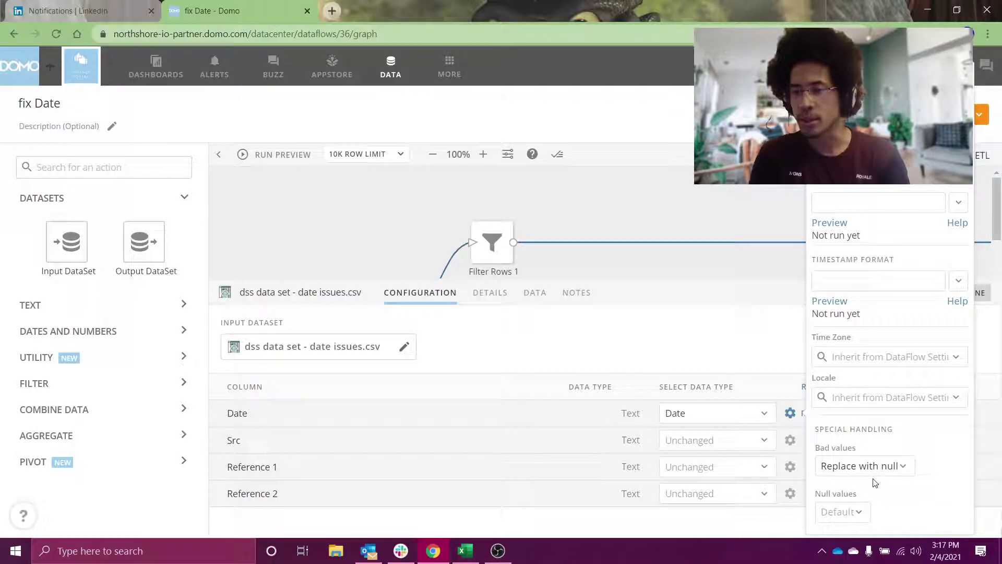
left_click(841, 468)
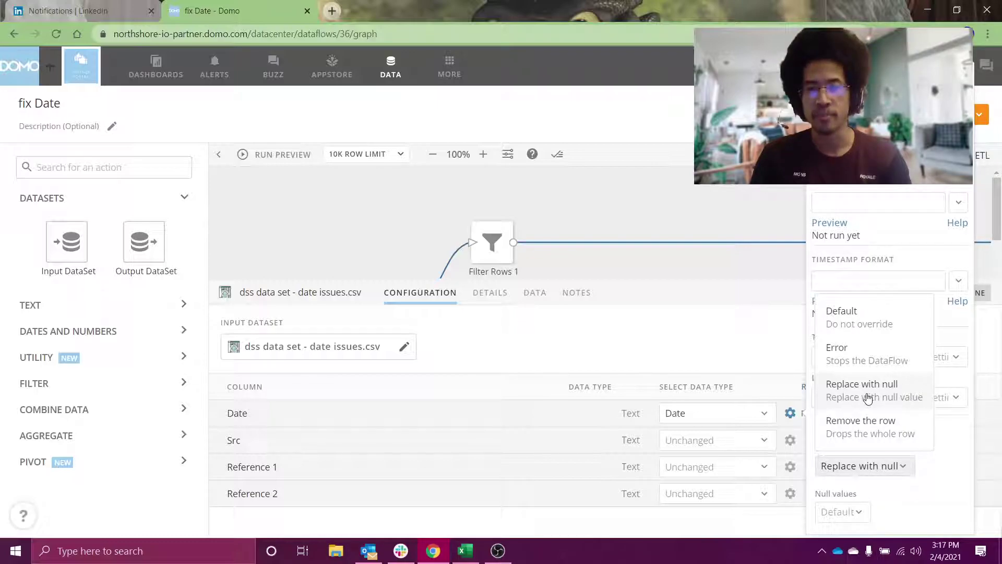
left_click(939, 465)
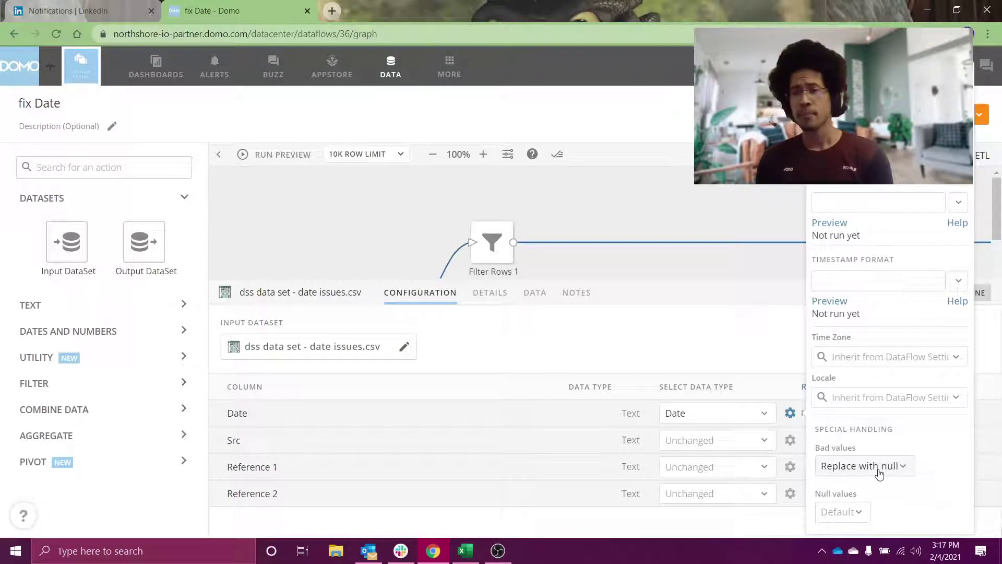
left_click(338, 238)
- Run the dataflow preview with the 10K row limit and display the previewed output of Filter Rows 1
left_click(266, 155)
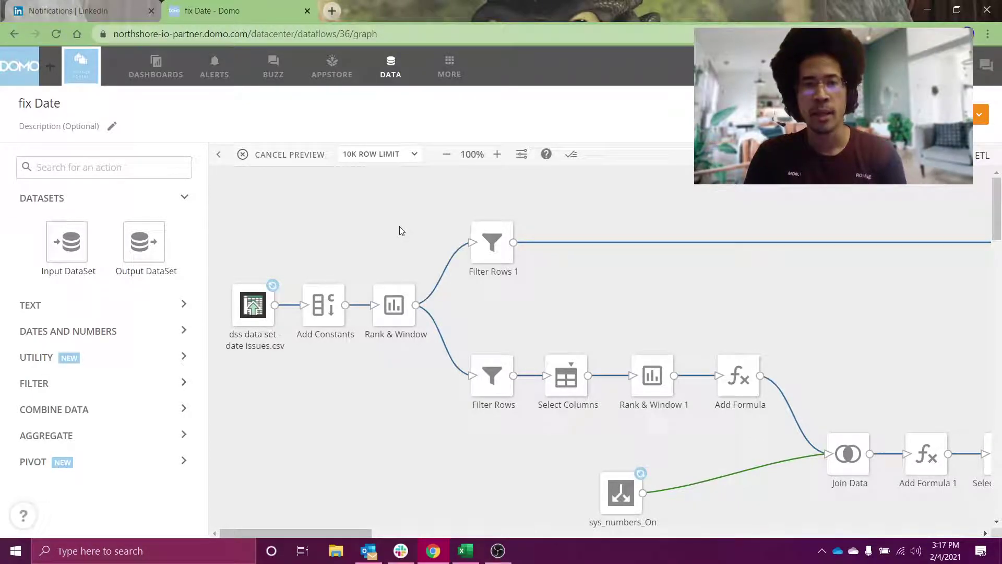
left_click(490, 241)
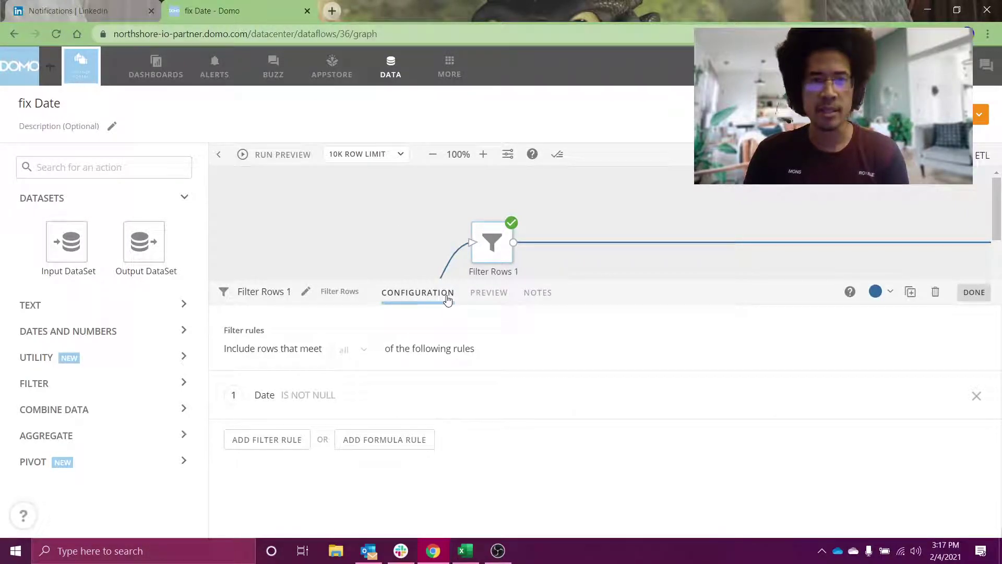
left_click(491, 293)
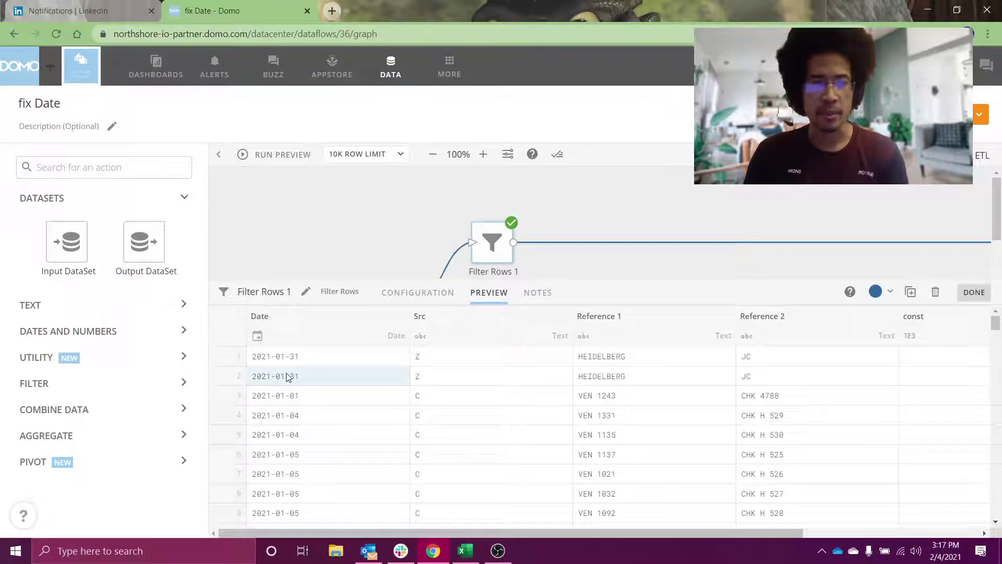
- Compare the Filter Rows 1 rule on Date with its previewed rows, checking the Date values and the remaining columns
left_click(403, 300)
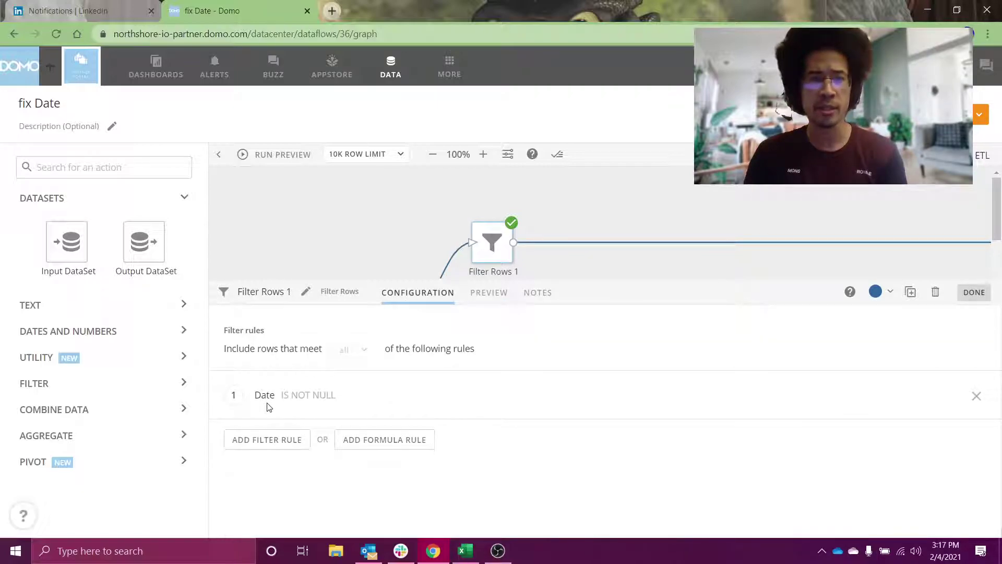
left_click(490, 296)
left_click_drag(327, 410, 324, 456)
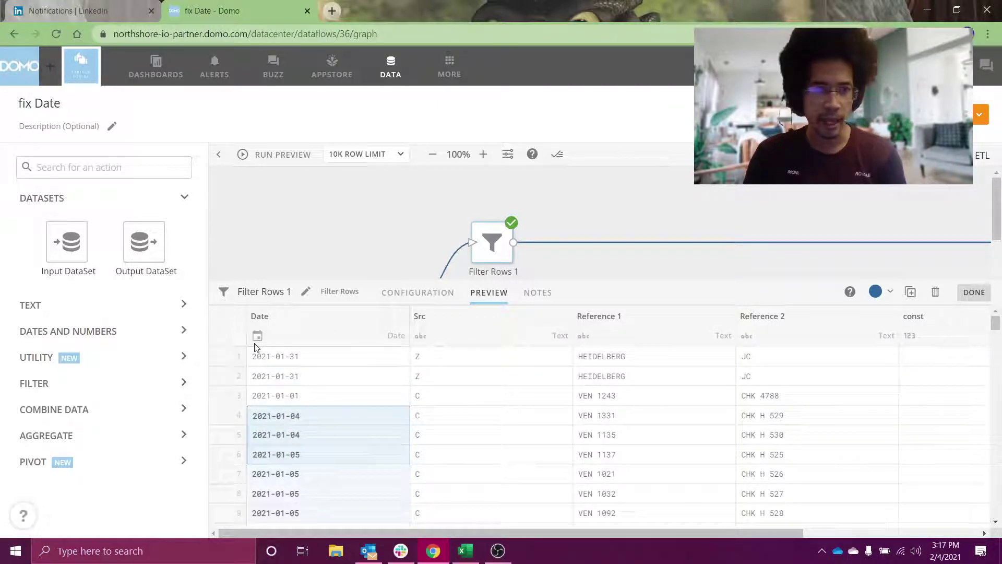
scroll(331, 460, "down", 5)
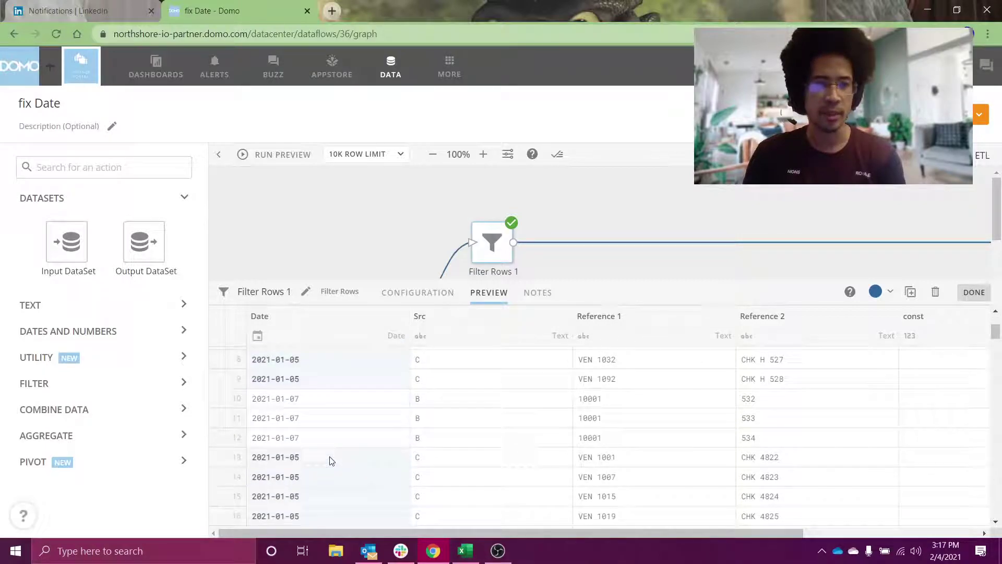
scroll(330, 461, "right", 3)
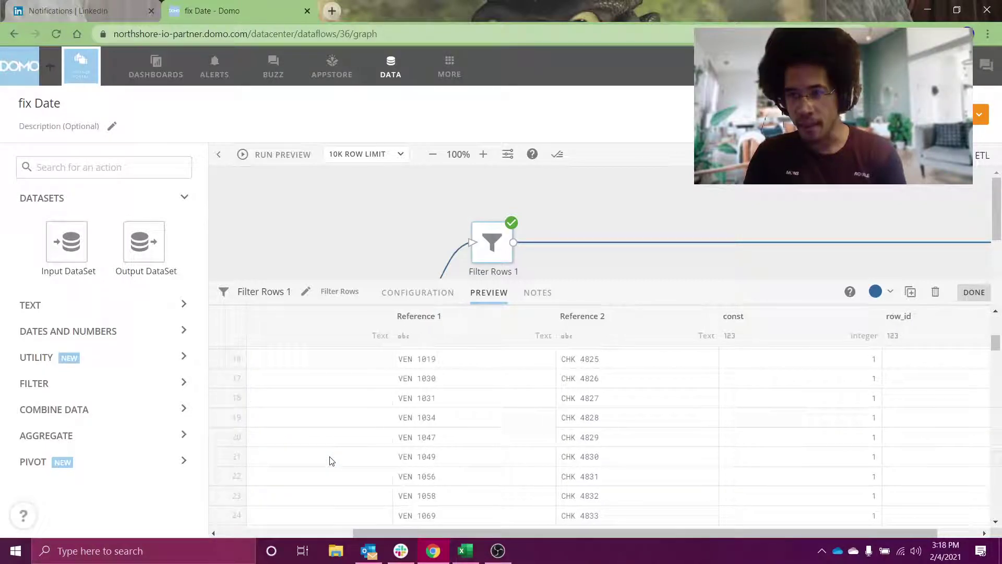
scroll(329, 460, "left", 3)
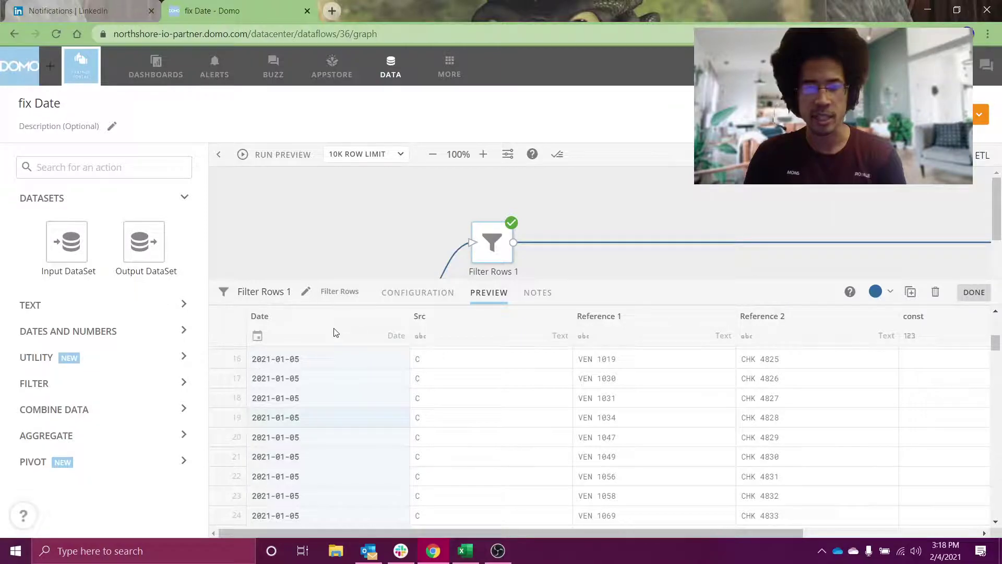
left_click(378, 218)
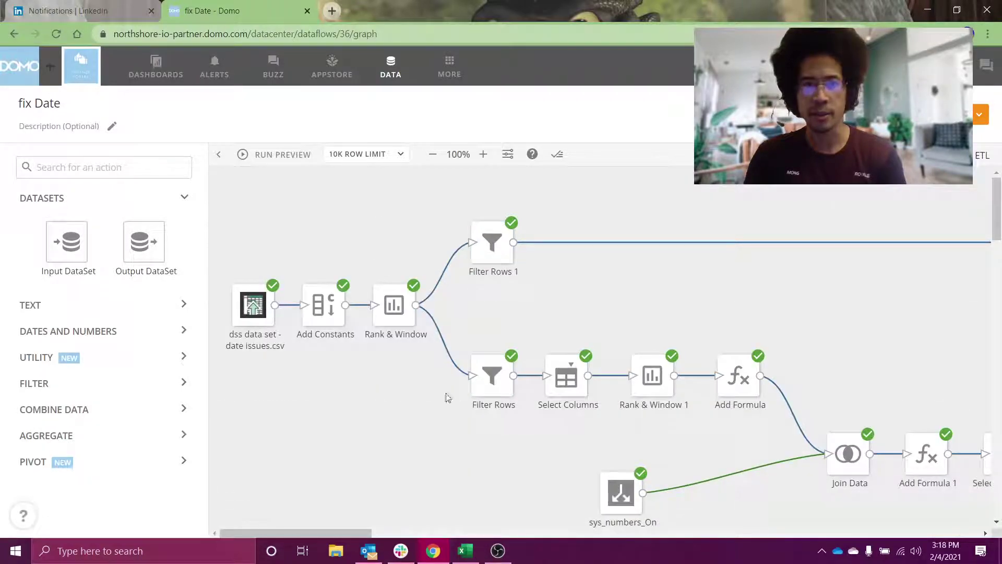
- Remove the Src IS NOT NULL rule from the Filter Rows tile and rerun the dataflow preview
left_click(499, 396)
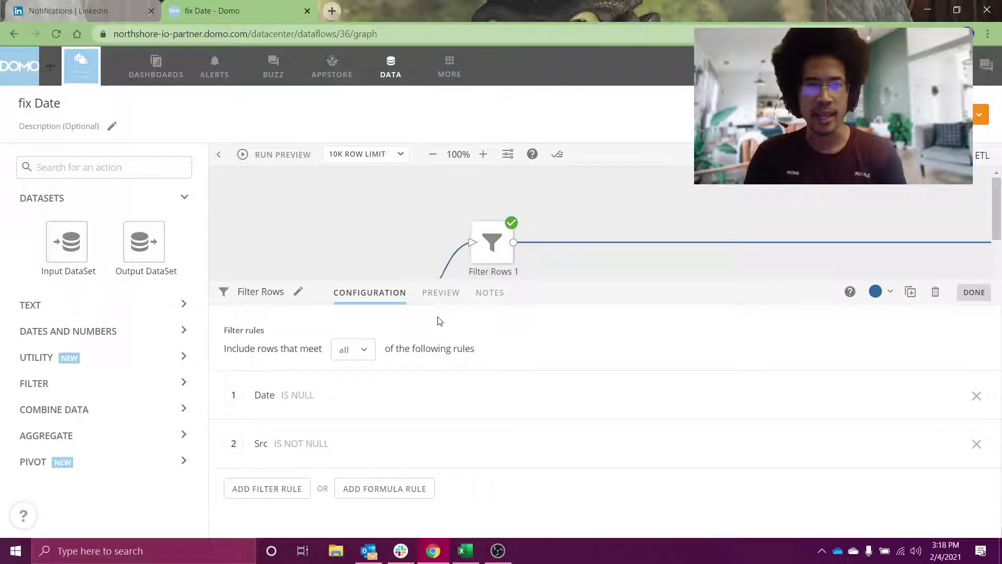
left_click(976, 444)
left_click(269, 160)
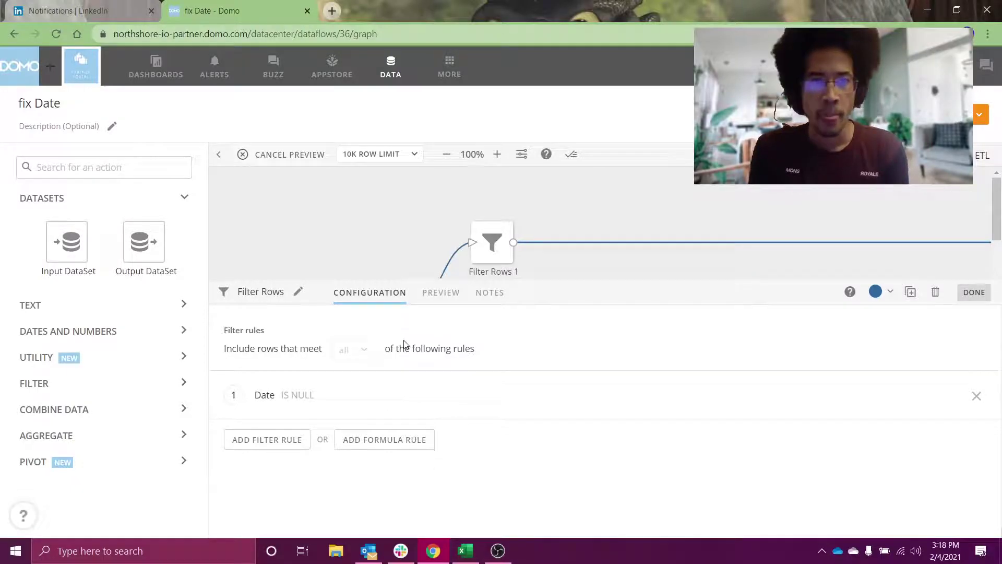
- Examine the Date values of the first rows in the Filter Rows preview
left_click(440, 307)
left_click_drag(291, 396, 287, 452)
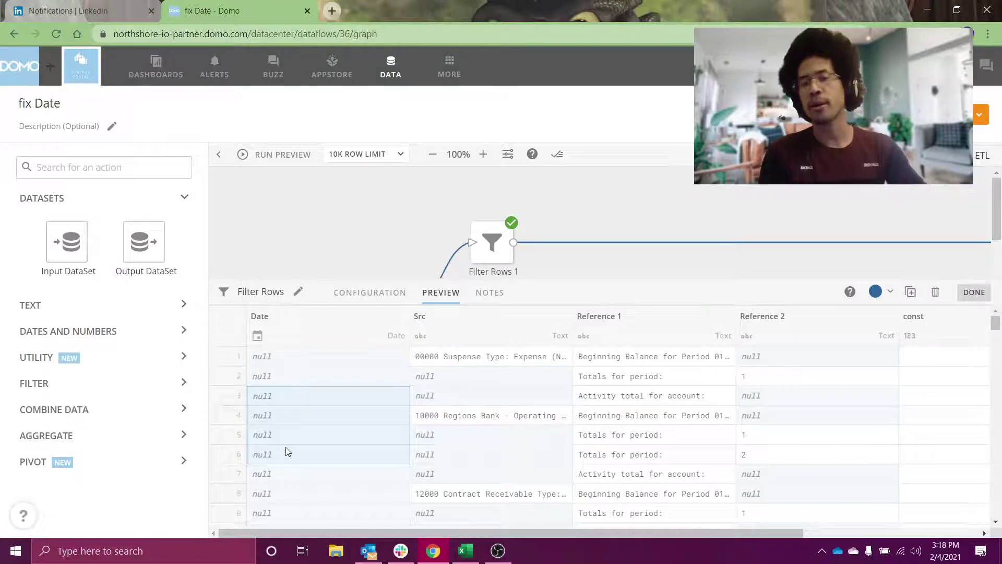
left_click_drag(302, 361, 319, 468)
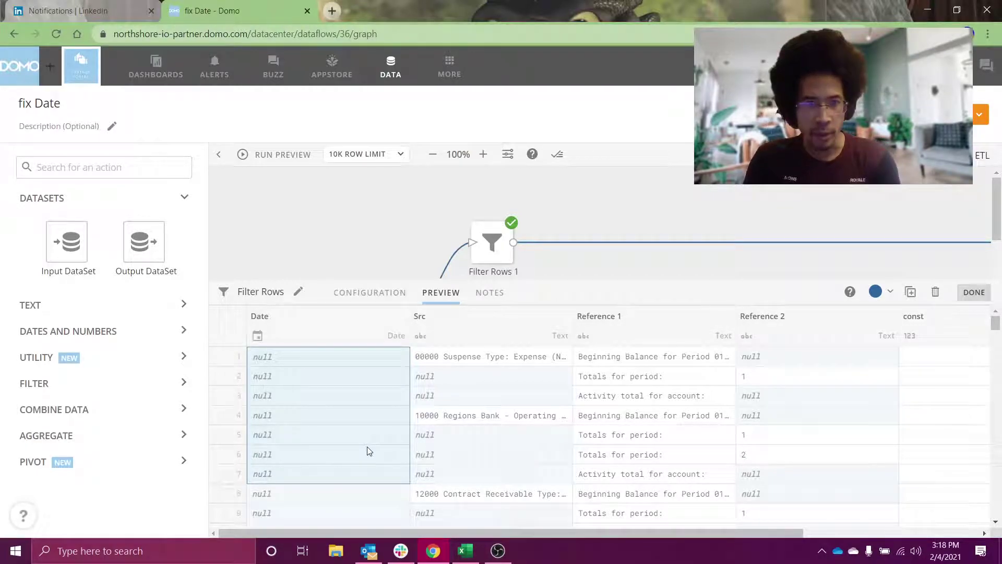
left_click_drag(379, 364, 372, 455)
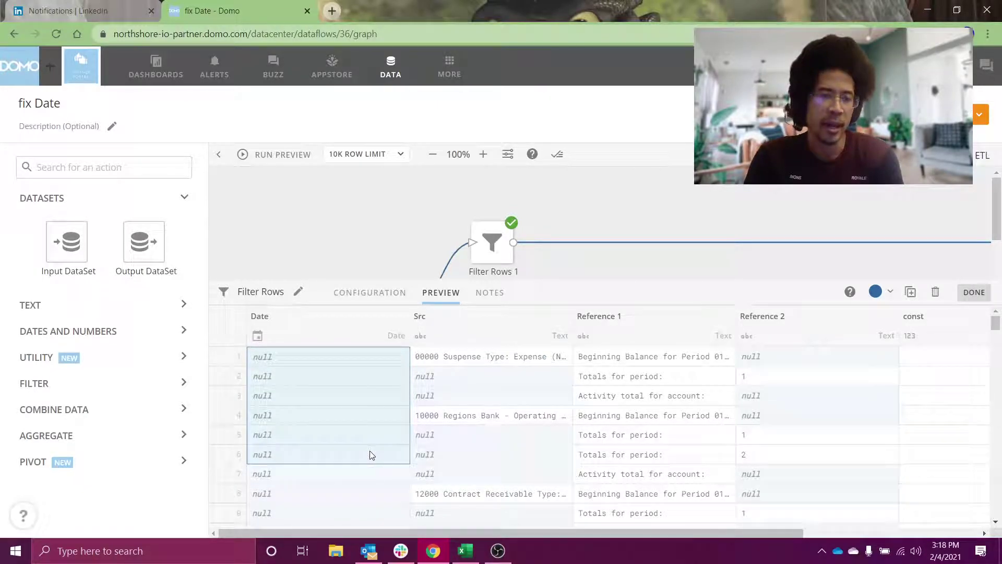
- Check the account rows' Date cells in the Excel workbook, and return to Domo to select the first Src value in the preview
key("alt+Tab")
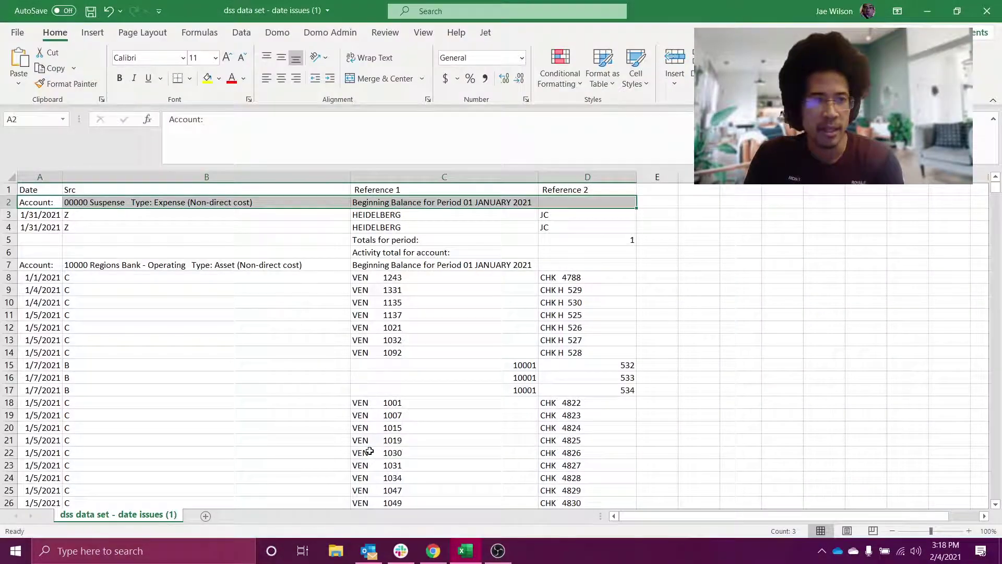
left_click_drag(40, 272, 44, 251)
key("alt+Tab")
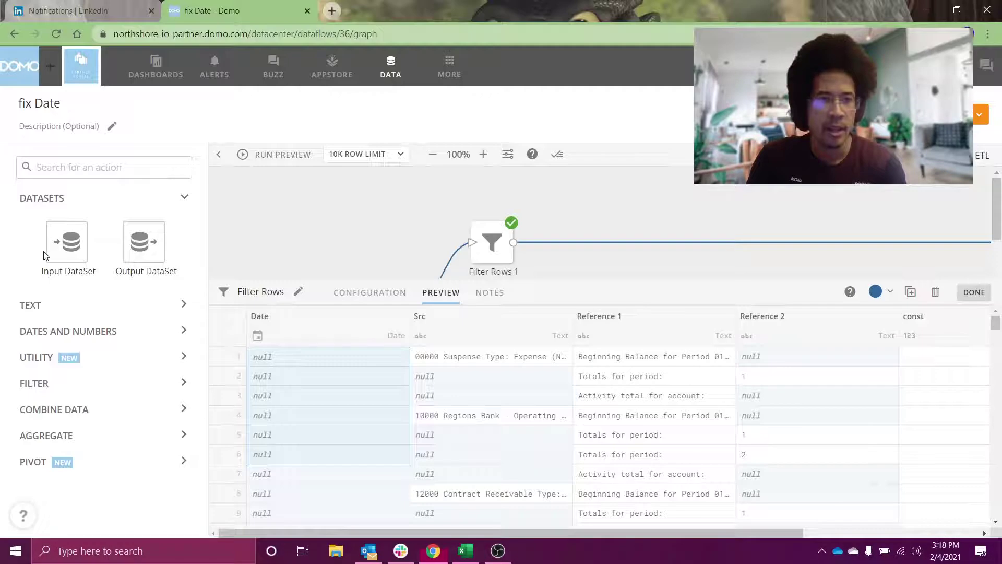
left_click(468, 356)
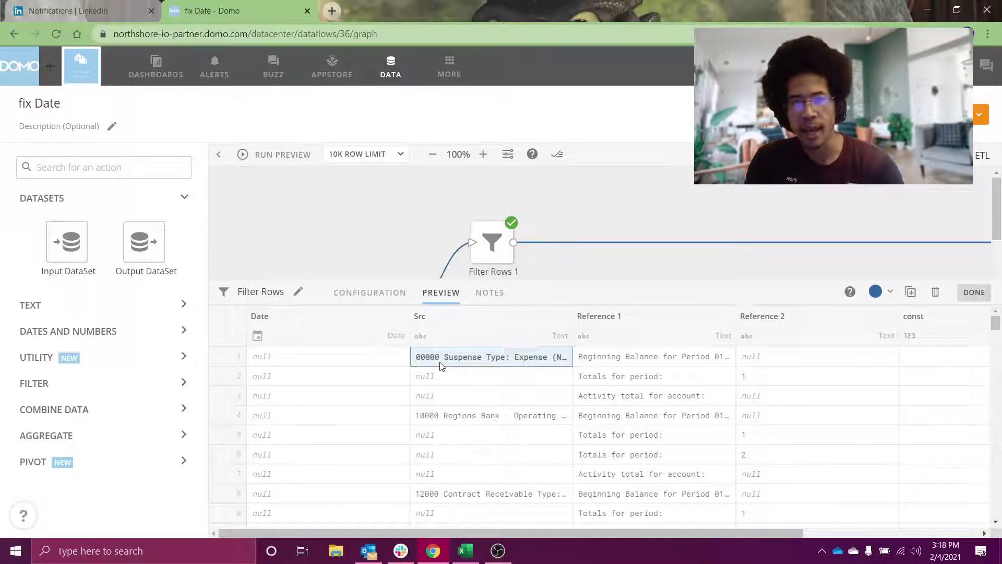
- Compare the total rows in the Filter Rows preview with the dated detail rows in the Filter Rows 1 preview
left_click_drag(443, 376, 578, 391)
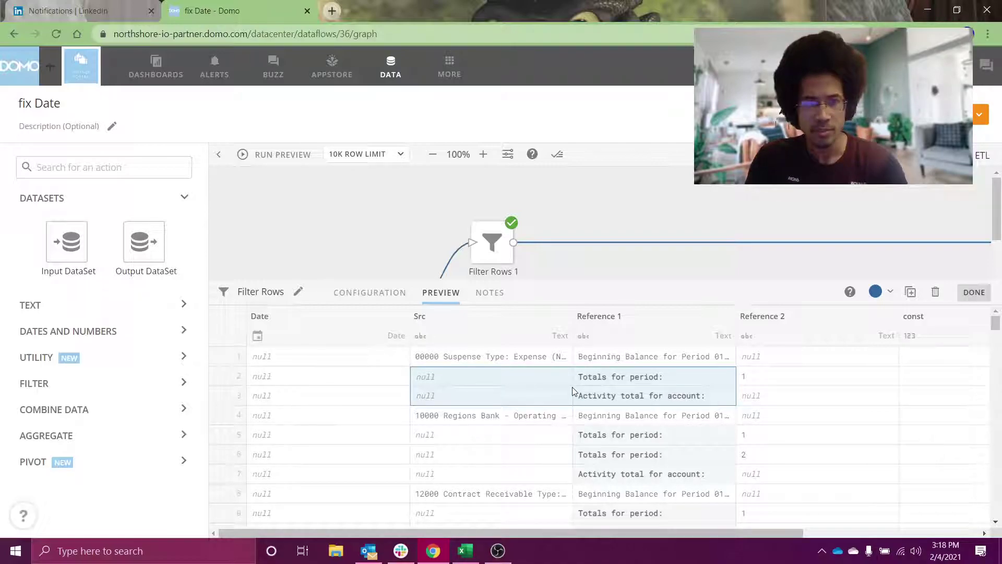
left_click(490, 242)
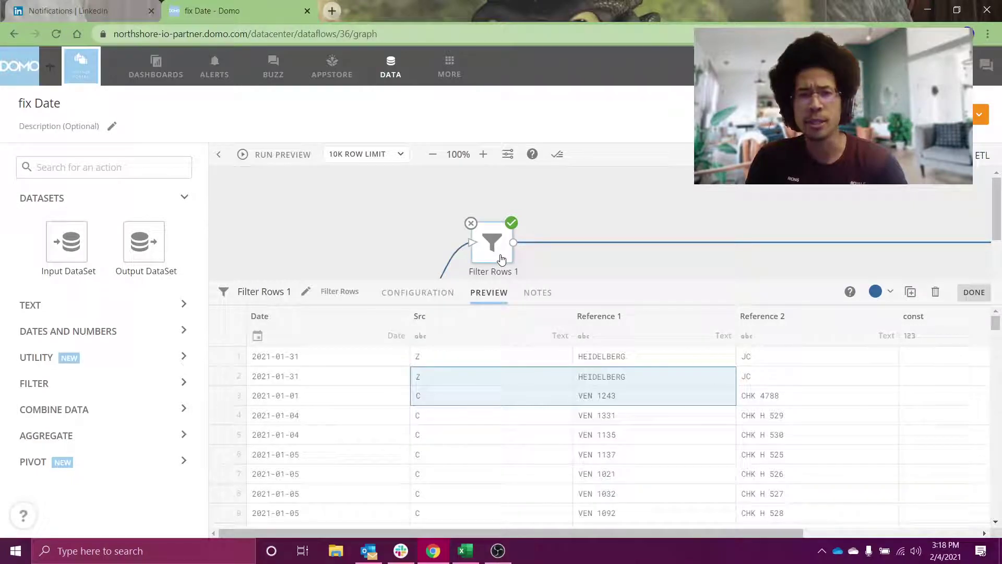
left_click_drag(315, 378, 798, 456)
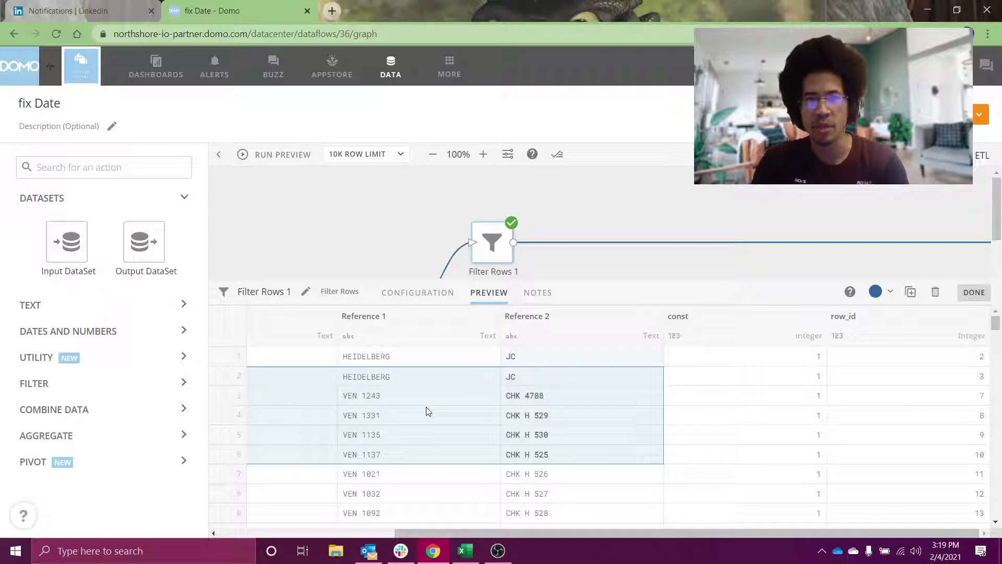
scroll(426, 411, "left", 5)
left_click_drag(352, 361, 839, 372)
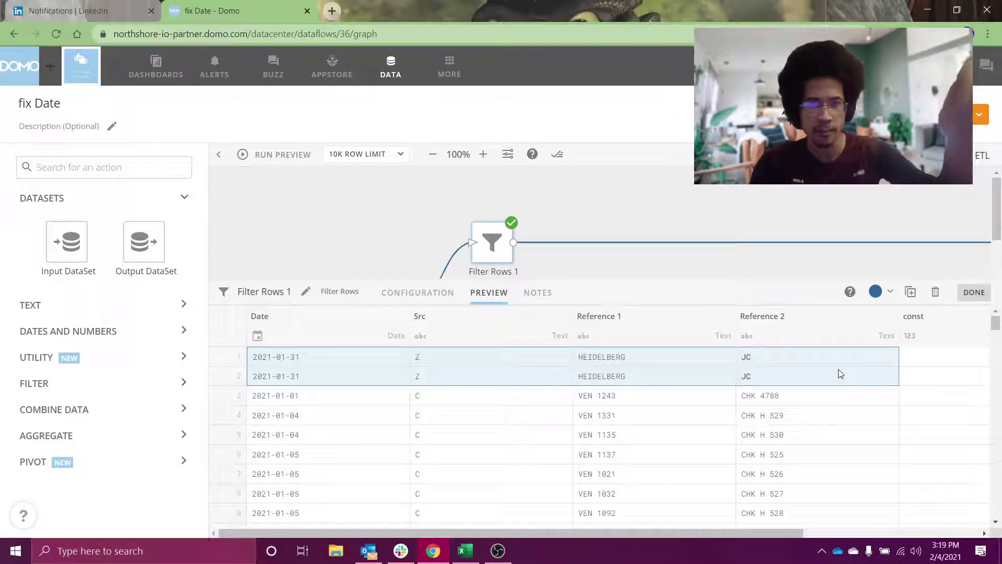
left_click_drag(839, 395, 358, 474)
- Examine the detail rows further down the Filter Rows 1 preview, around rows 49 to 53, across Date through Reference 2
scroll(358, 474, "down", 3)
scroll(358, 477, "down", 12)
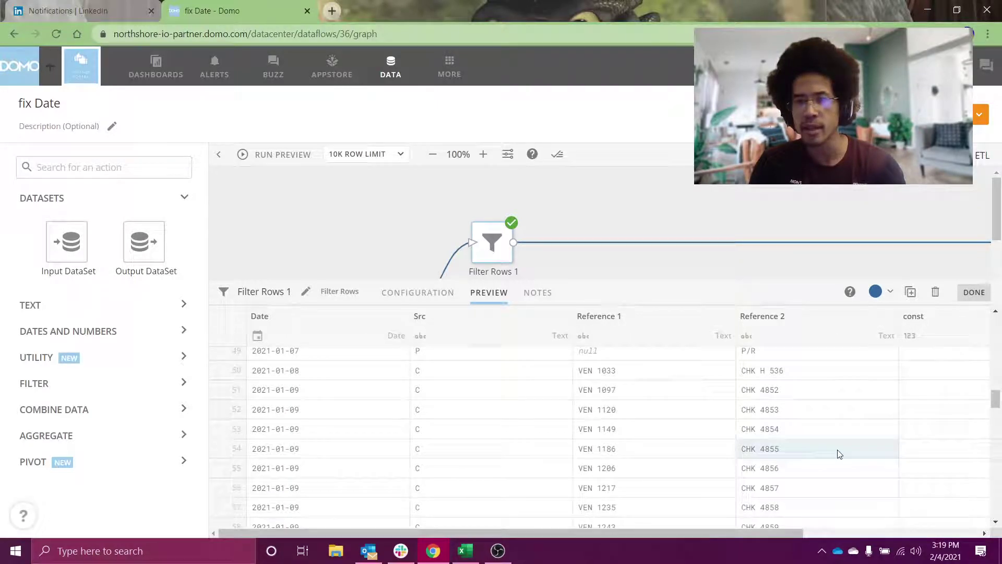
scroll(839, 452, "up", 1)
left_click(872, 390)
left_click_drag(707, 409, 302, 466)
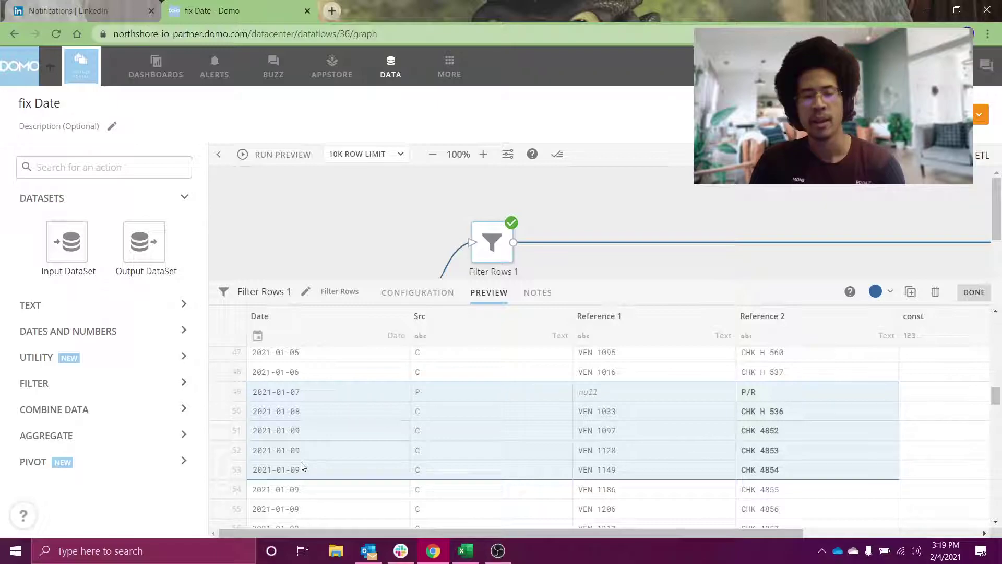
- Switch to the Excel workbook and examine the two 1/31/2021 HEIDELBERG rows beneath the 00000 Suspense account header
key("alt+Tab")
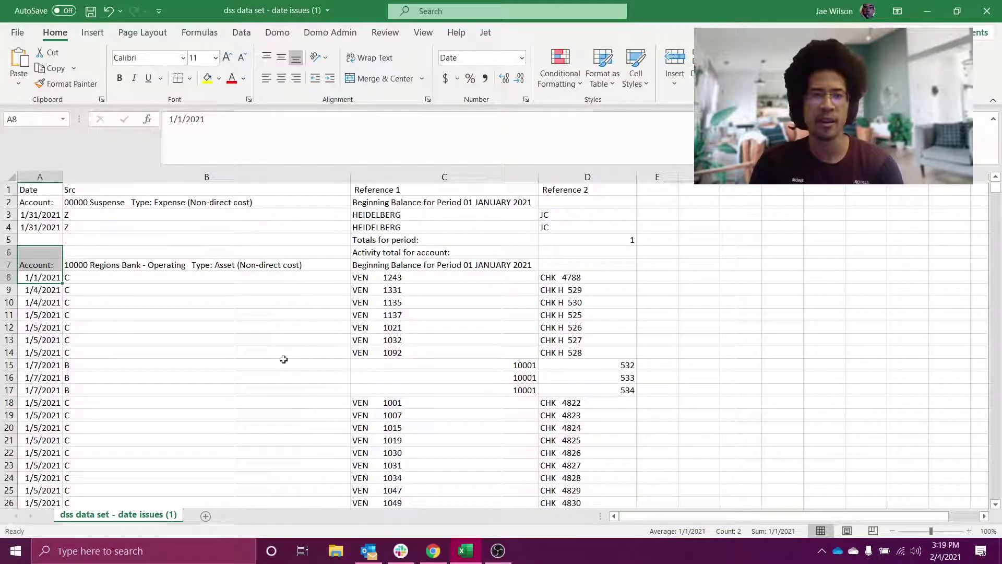
left_click(283, 360)
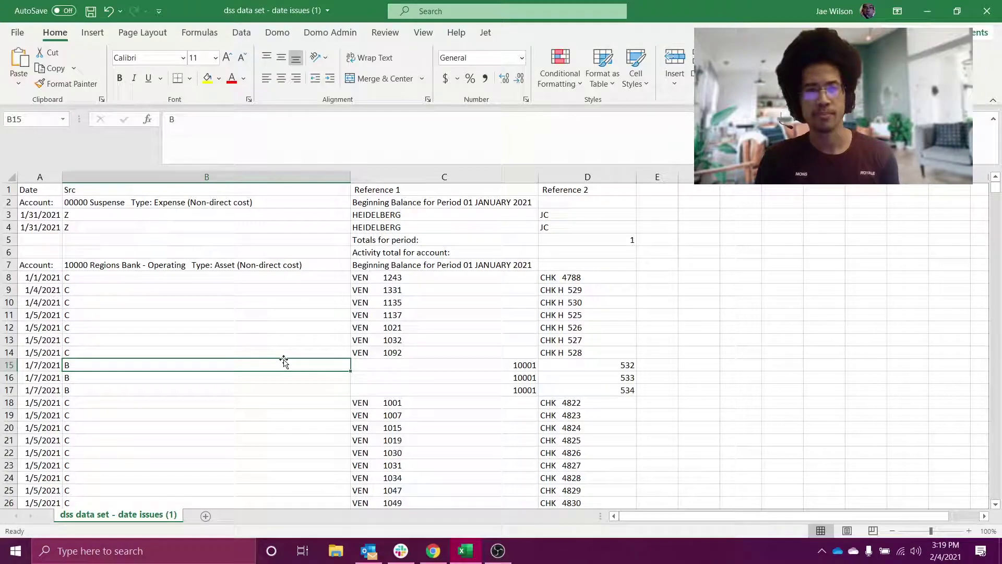
left_click(71, 215)
left_click_drag(59, 215, 68, 216)
key("shift+Right")
key("shift+Down")
key("shift+Right")
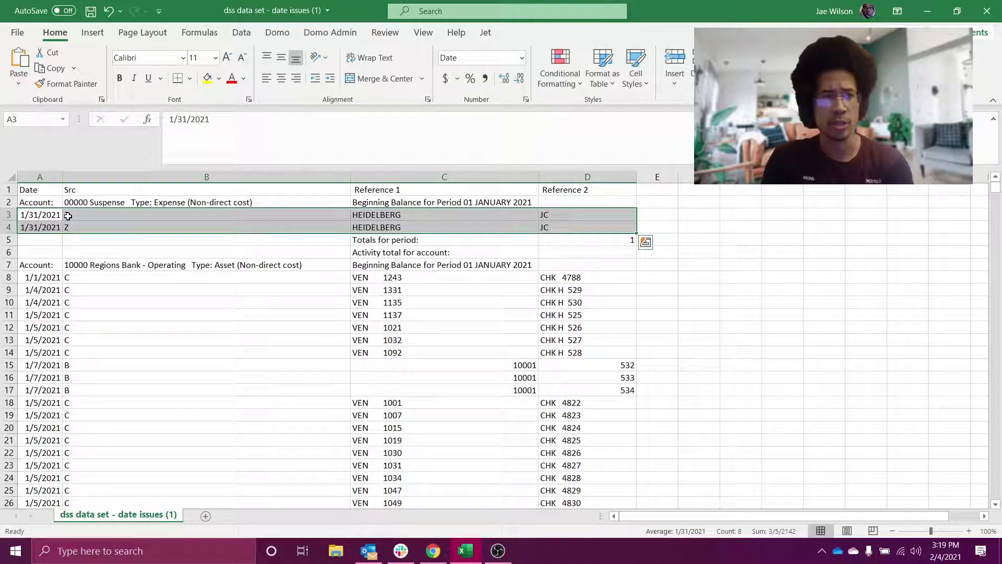
left_click(115, 204)
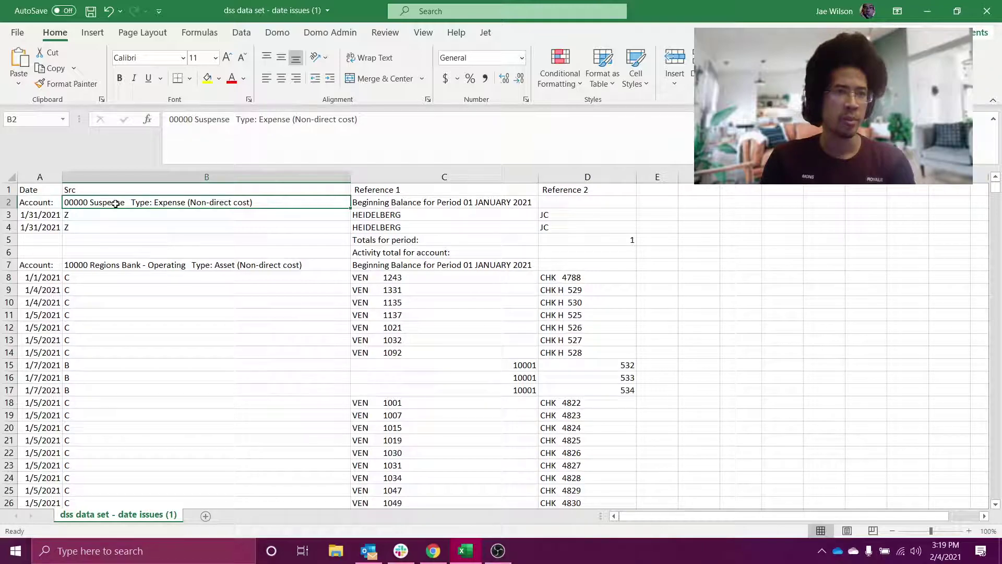
left_click_drag(42, 216, 504, 224)
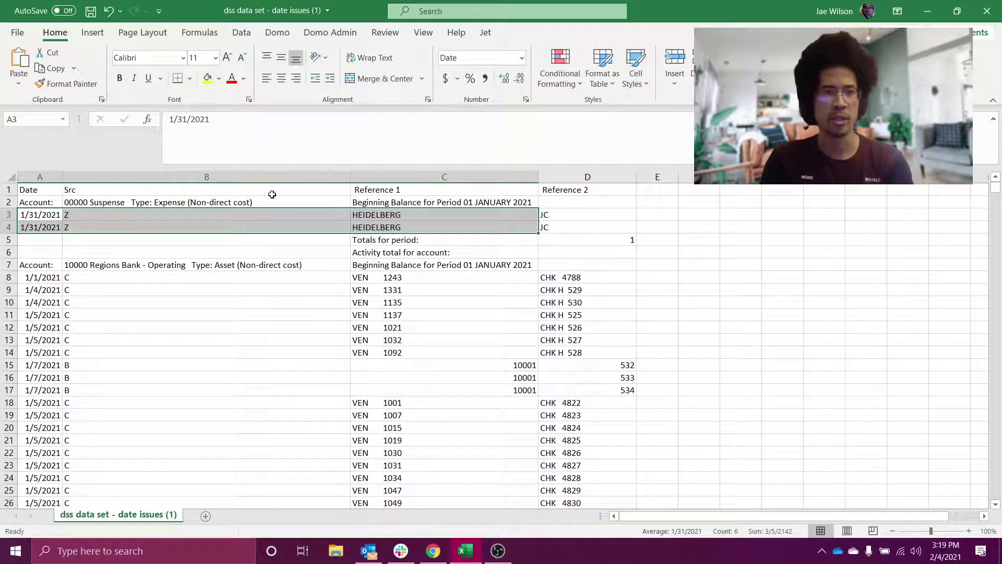
- Examine the Src cells from the 00000 Suspense header to the 10000 Regions Bank header and the detail rows between them
left_click(273, 202)
key("shift+Down")
key("shift+Down")
key("shift+Down")
key("shift+Down")
key("shift+Down")
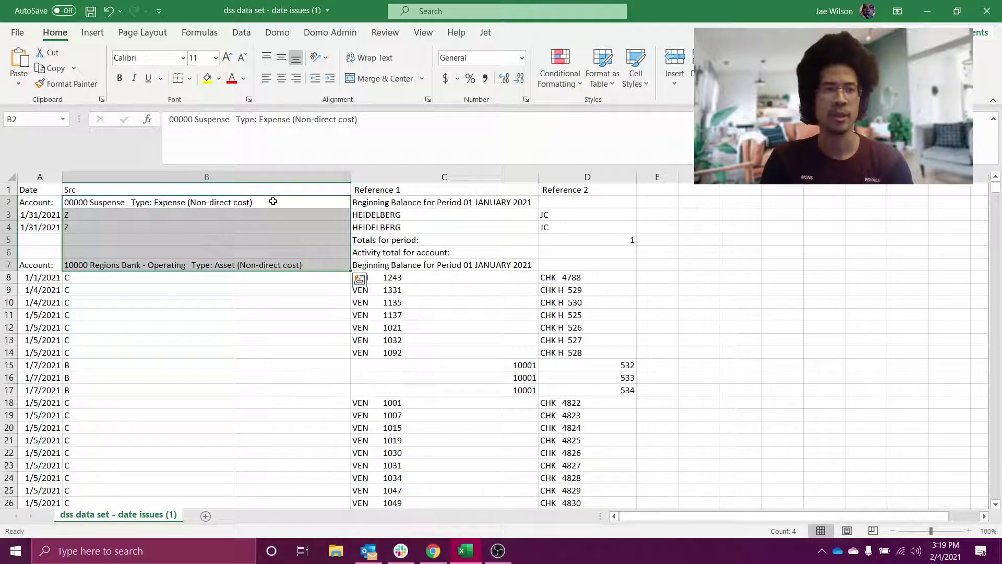
left_click_drag(186, 216, 562, 227)
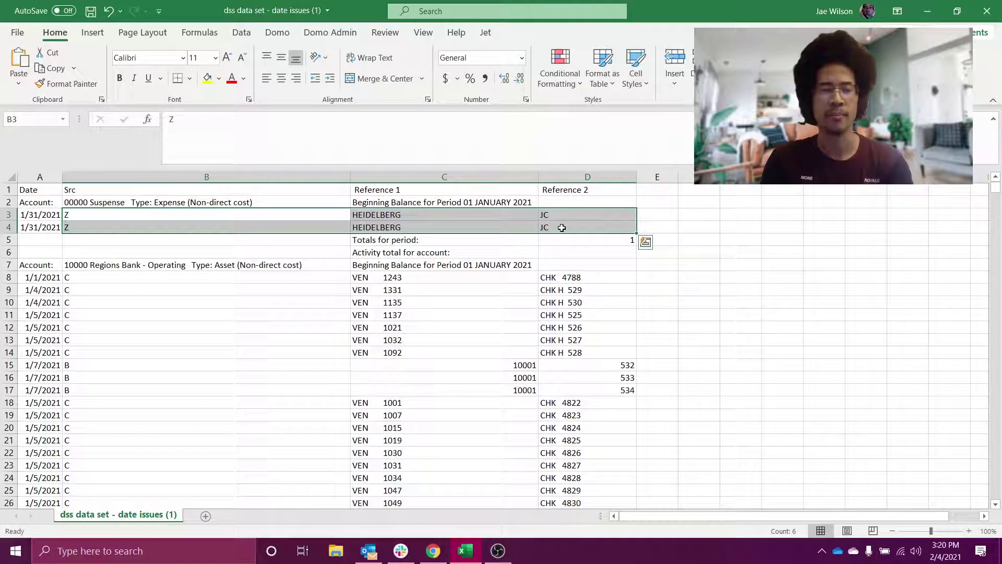
left_click(209, 202)
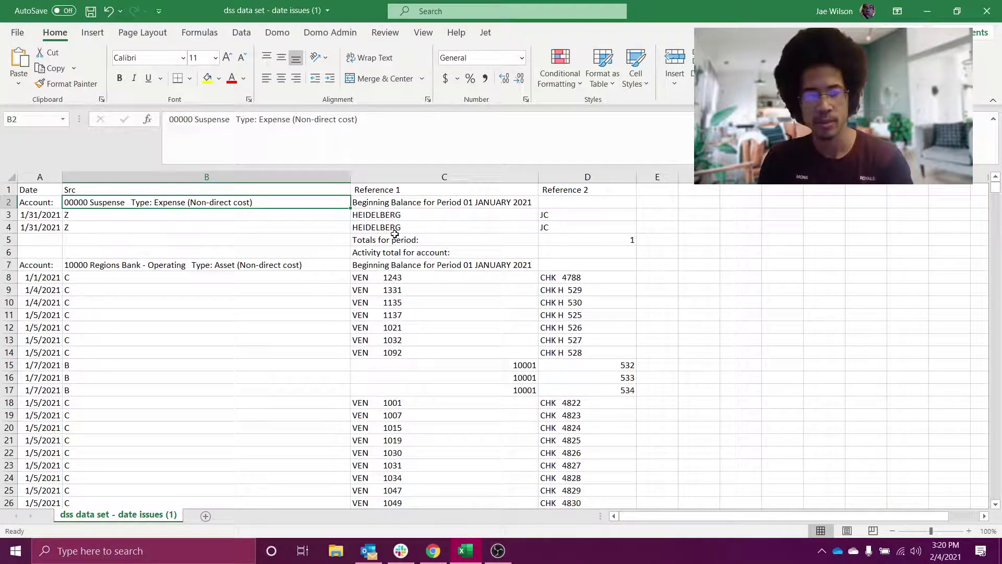
- Return to Domo and compare the account-header Src values with the null Src cells of total rows in the Filter Rows preview
key("alt+Tab")
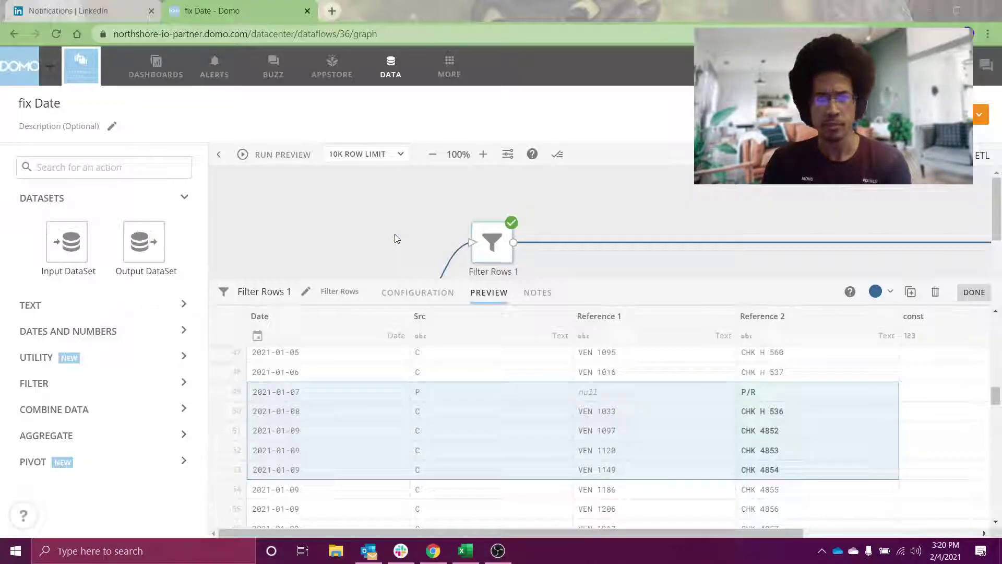
scroll(358, 261, "up", 1)
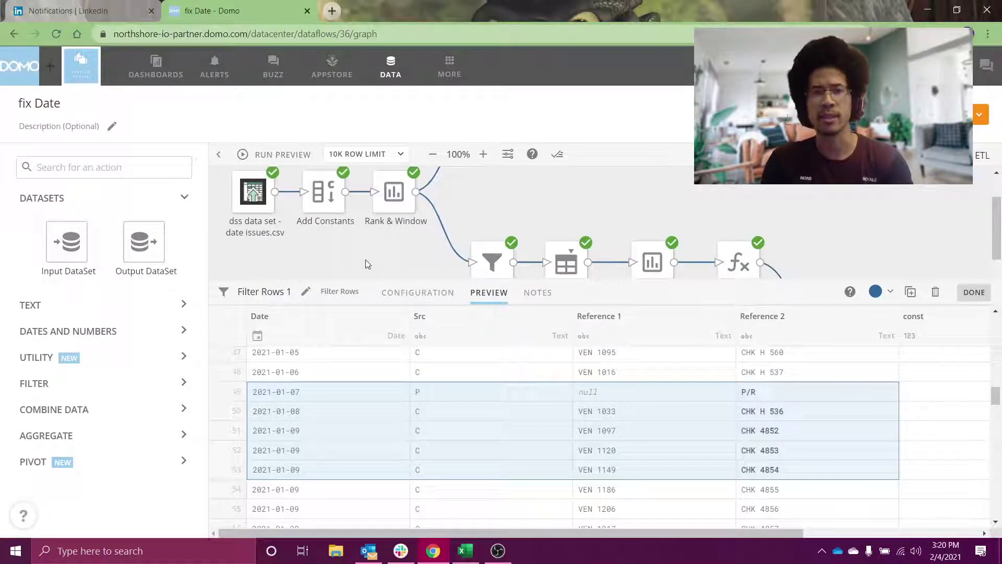
scroll(367, 263, "down", 1)
left_click(491, 205)
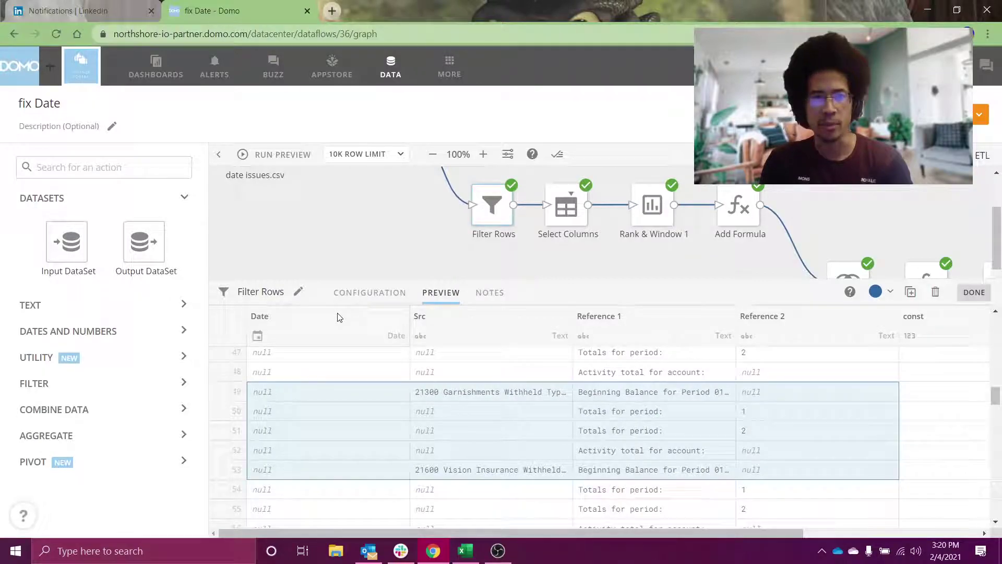
scroll(436, 362, "up", 2)
left_click(439, 364)
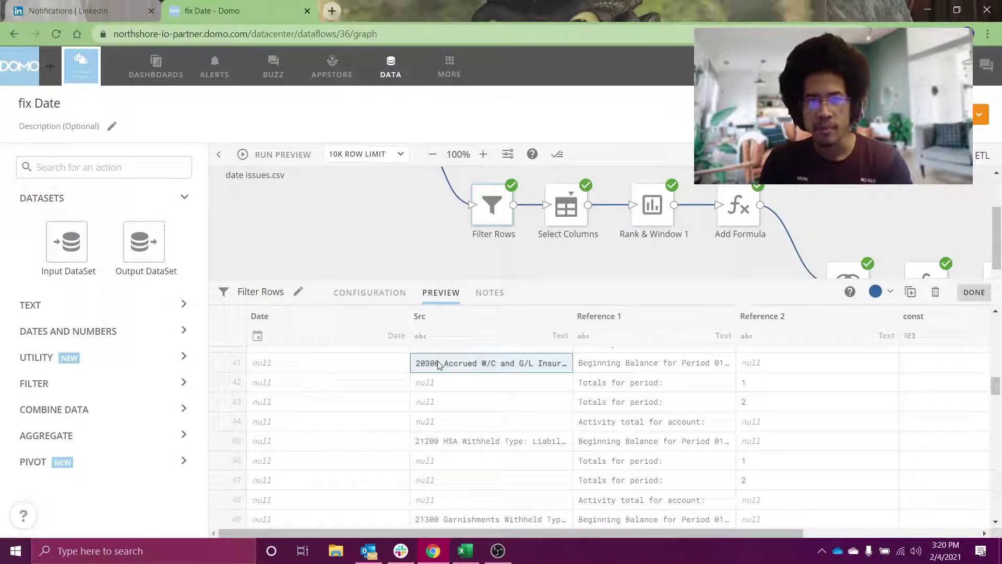
left_click(456, 440)
left_click(481, 520)
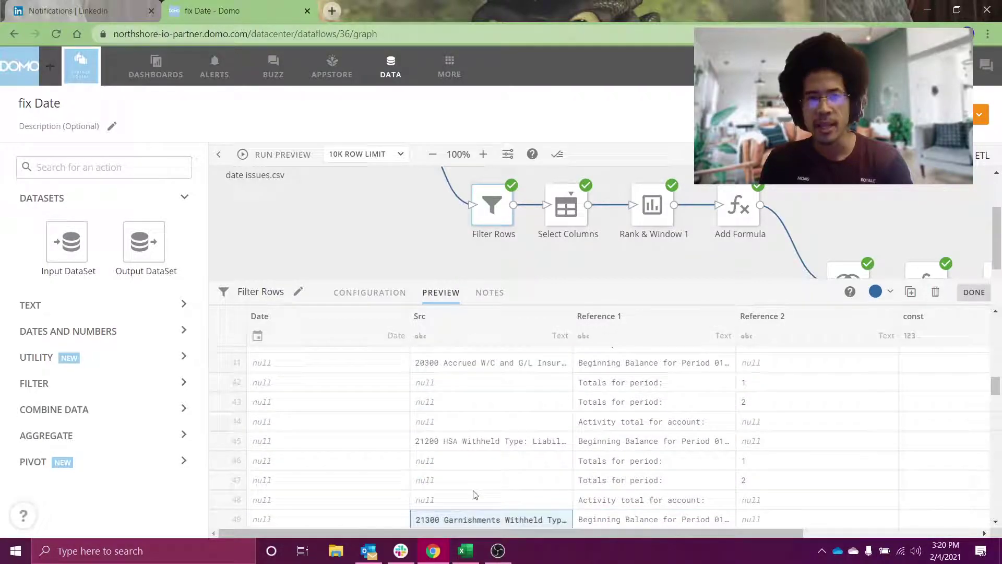
left_click_drag(448, 387, 464, 421)
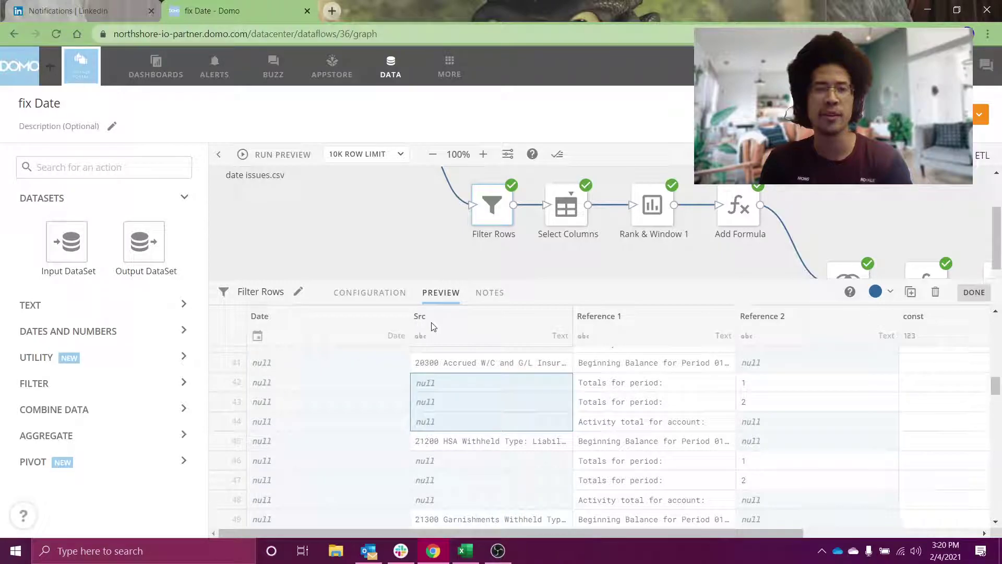
- Add a Src is not null rule to the Filter Rows tile and rerun the dataflow preview
left_click(372, 293)
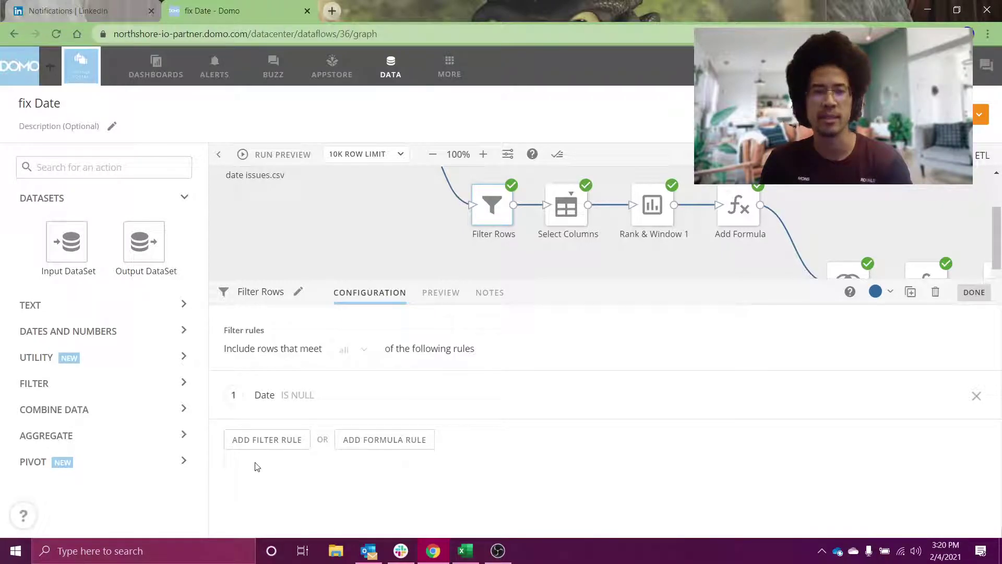
left_click(272, 445)
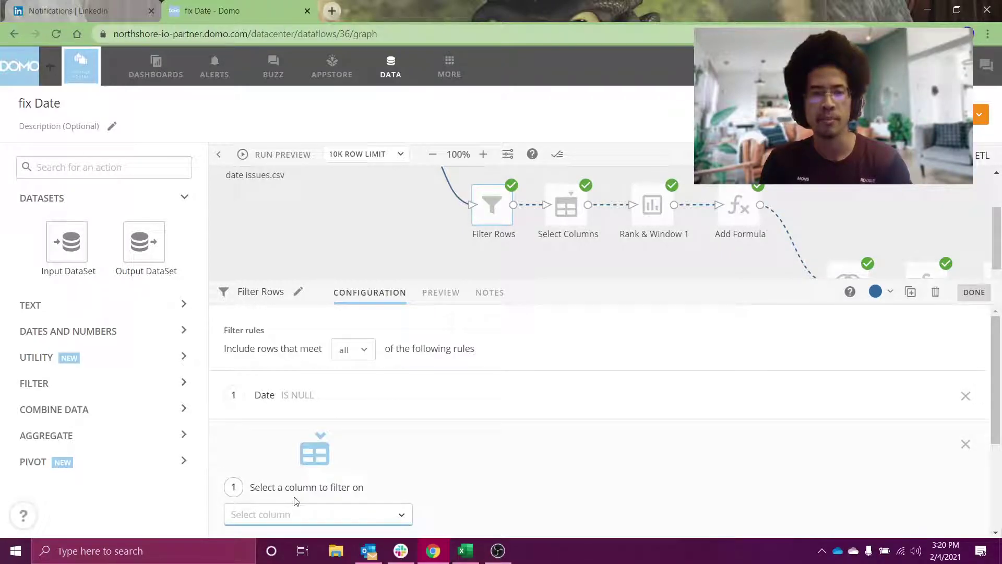
left_click(304, 517)
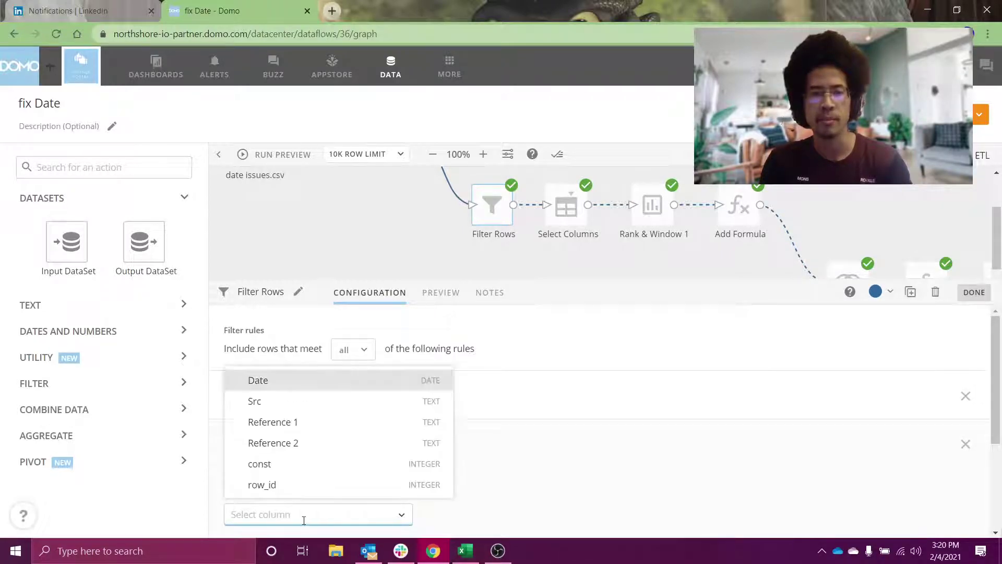
left_click(289, 402)
scroll(369, 459, "down", 2)
left_click(343, 507)
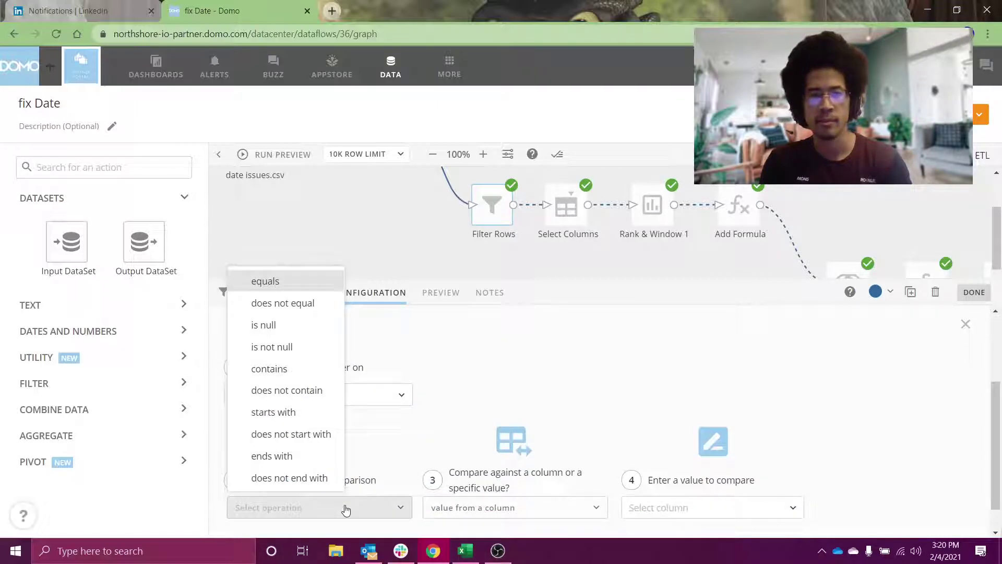
left_click(294, 347)
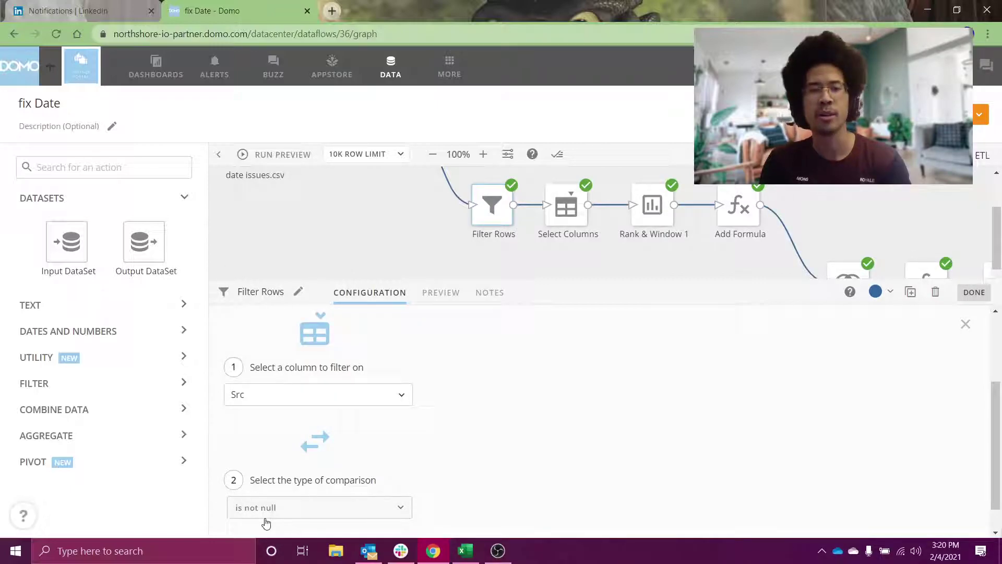
left_click(283, 156)
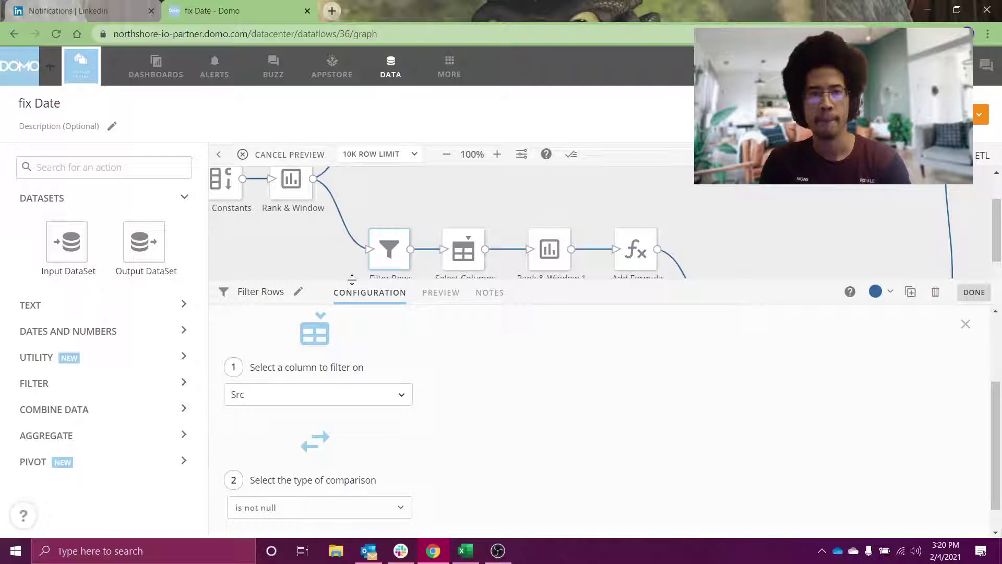
- Enlarge the dataflow canvas and examine the account headers in the Src column of the Filter Rows preview
left_click_drag(351, 281, 348, 354)
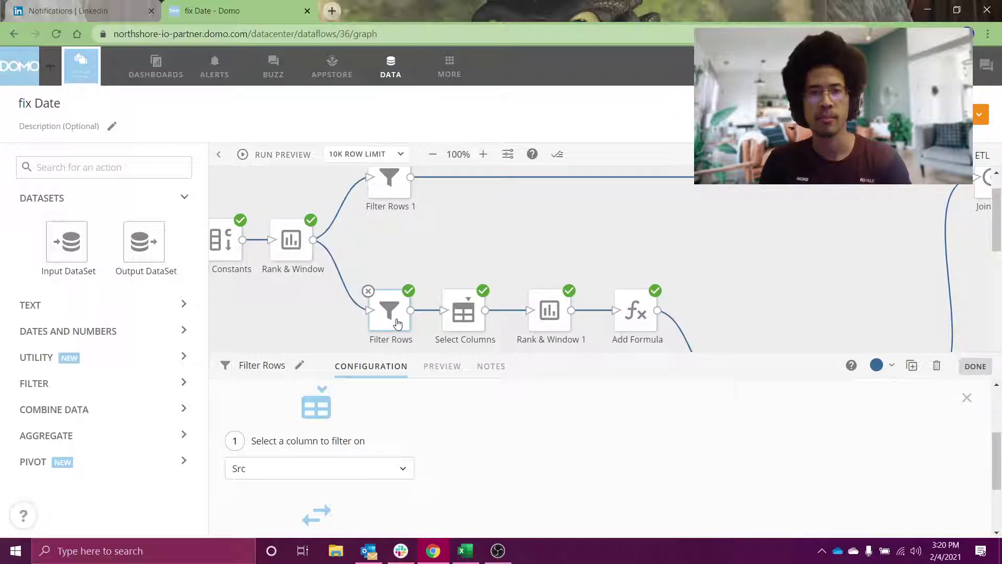
left_click(444, 370)
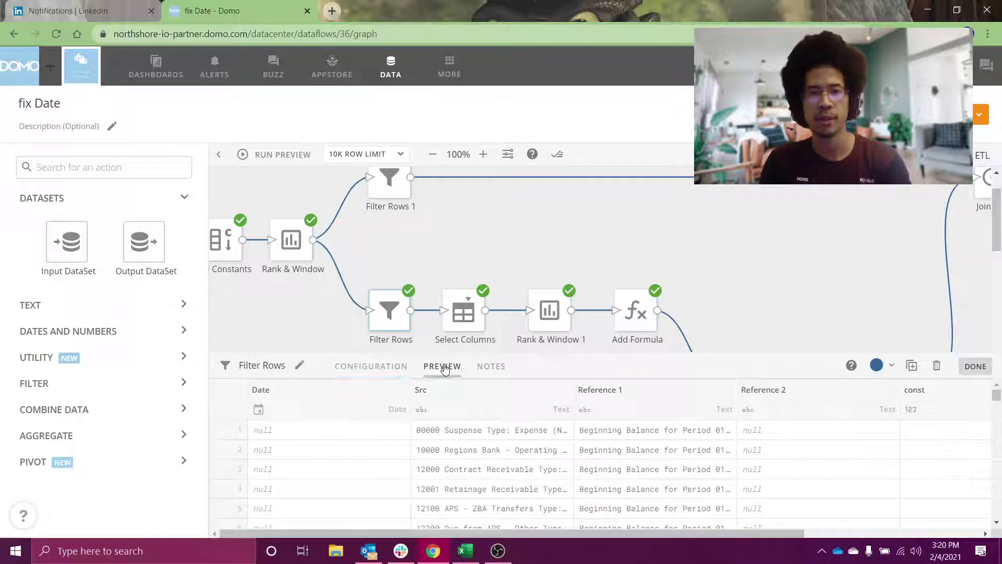
left_click(485, 438)
left_click_drag(485, 441, 504, 496)
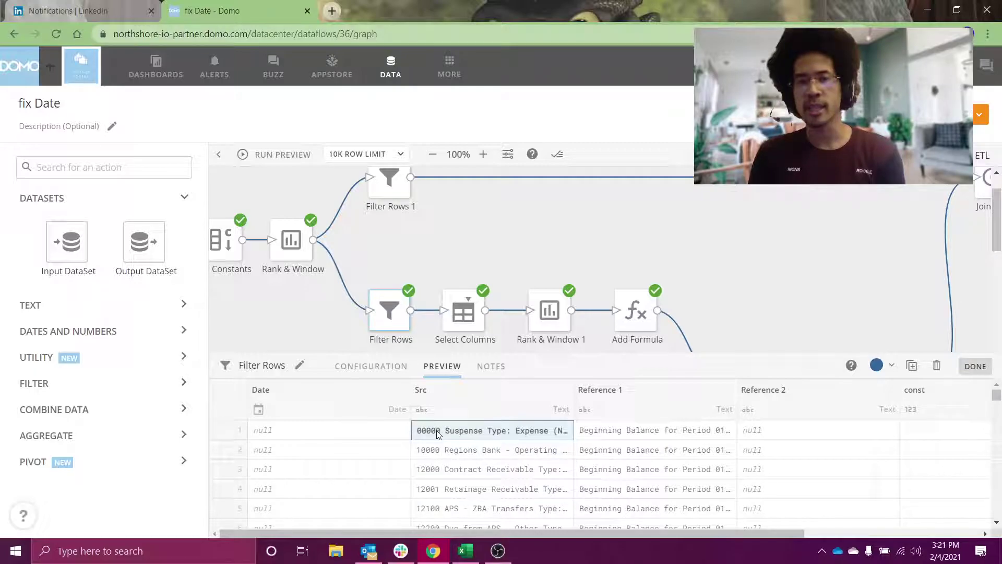
left_click(452, 452)
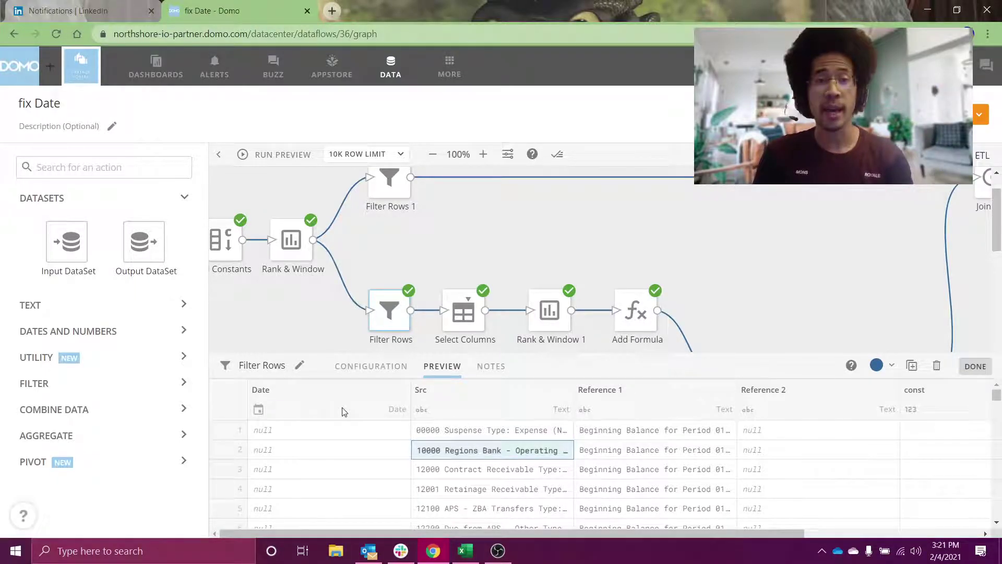
- Inspect the row_id function in the Rank & Window tile, checking its column name and Row Number setting, and close its details
left_click(297, 305)
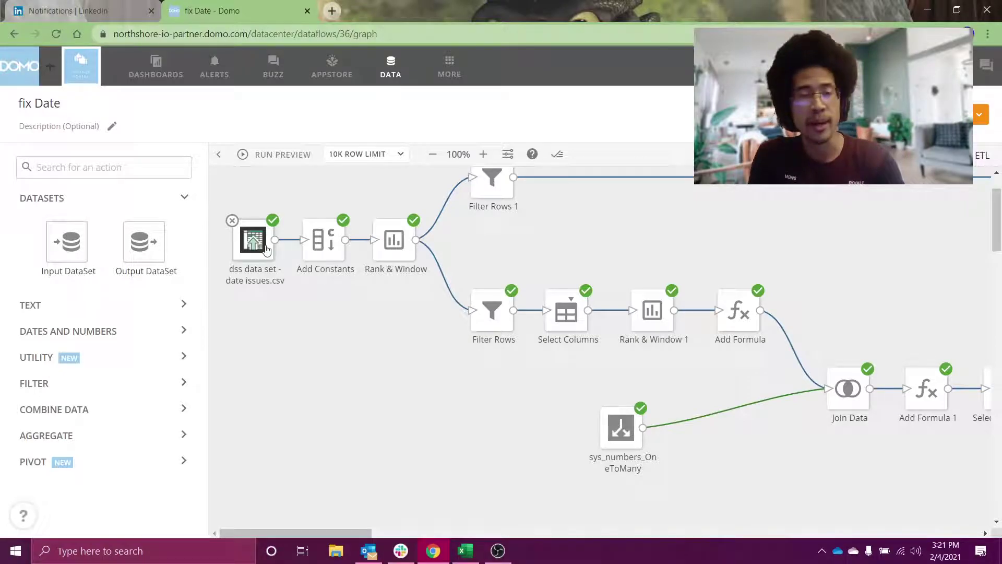
left_click(394, 253)
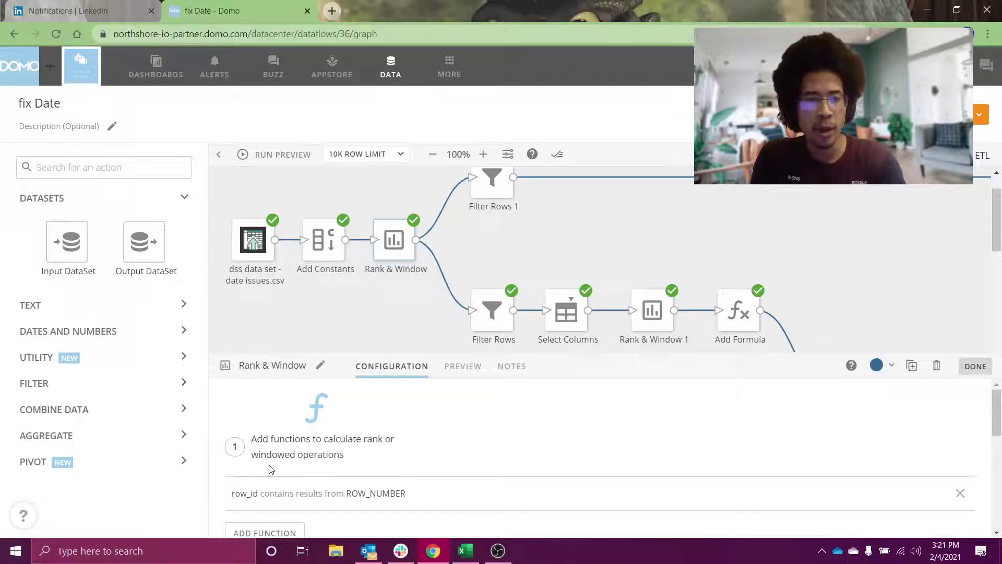
left_click(347, 508)
scroll(365, 485, "down", 2)
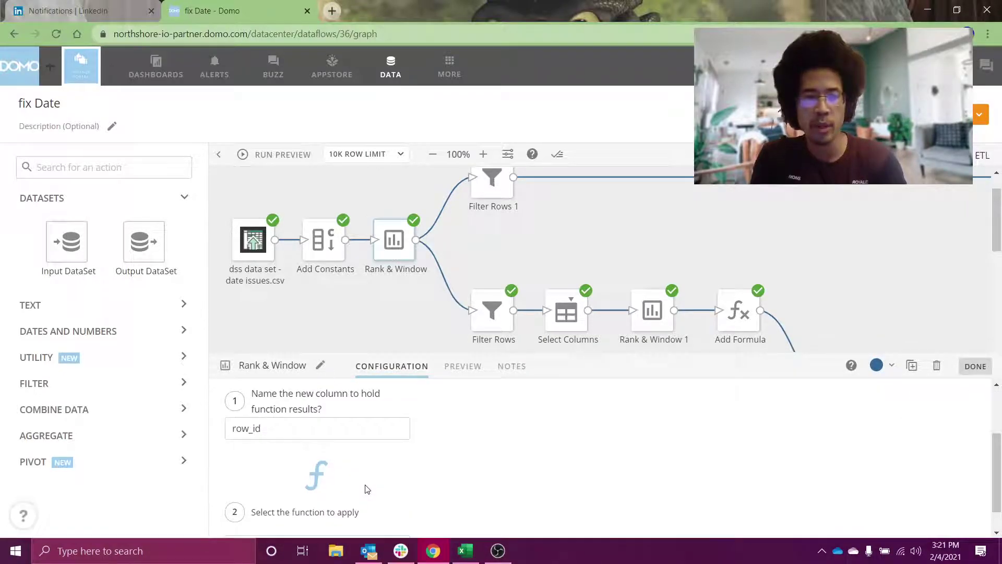
scroll(254, 510, "down", 1)
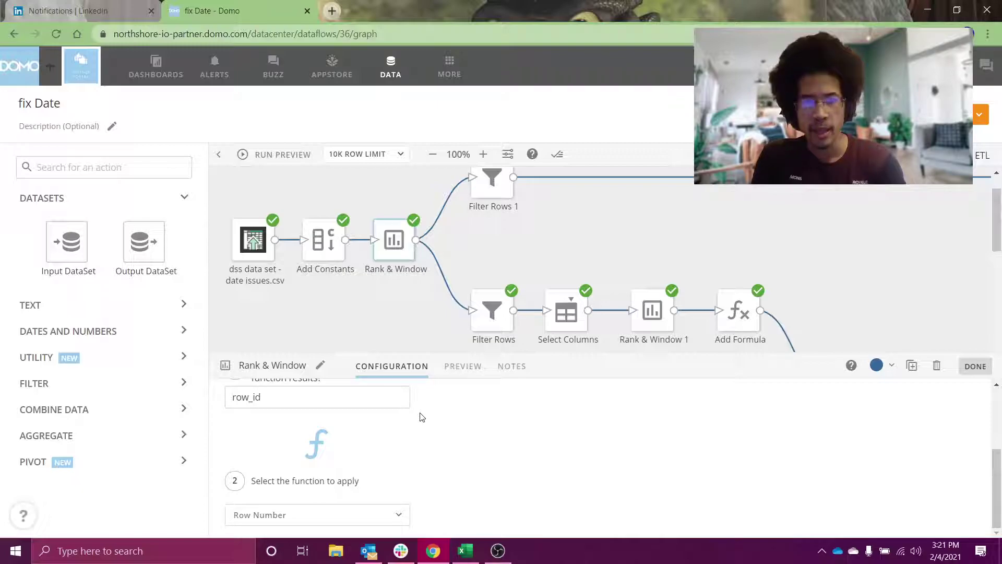
scroll(422, 417, "up", 2)
left_click(937, 404)
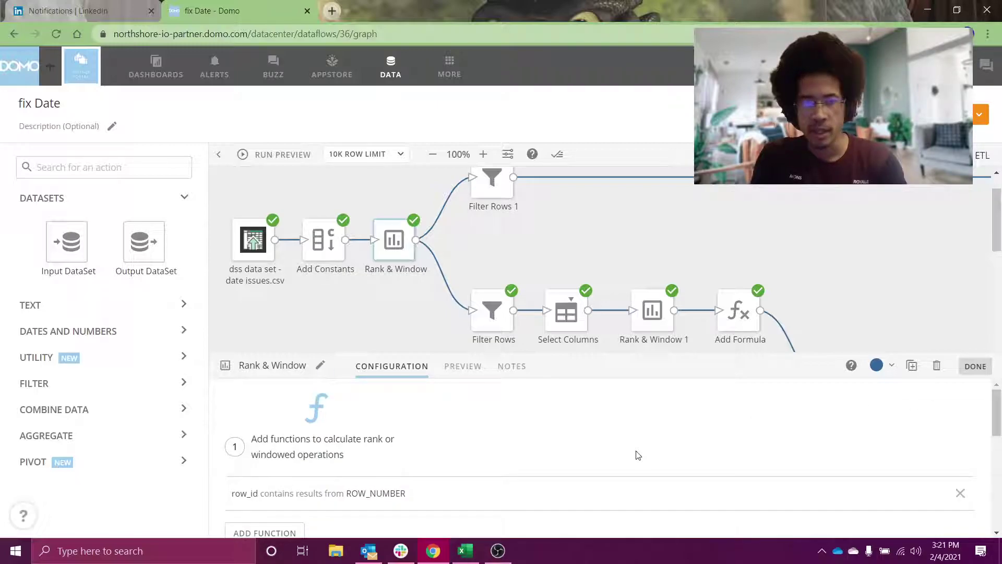
- Review the ordering settings of the Rank & Window tile and list the columns available to order the functions on
scroll(638, 456, "down", 1)
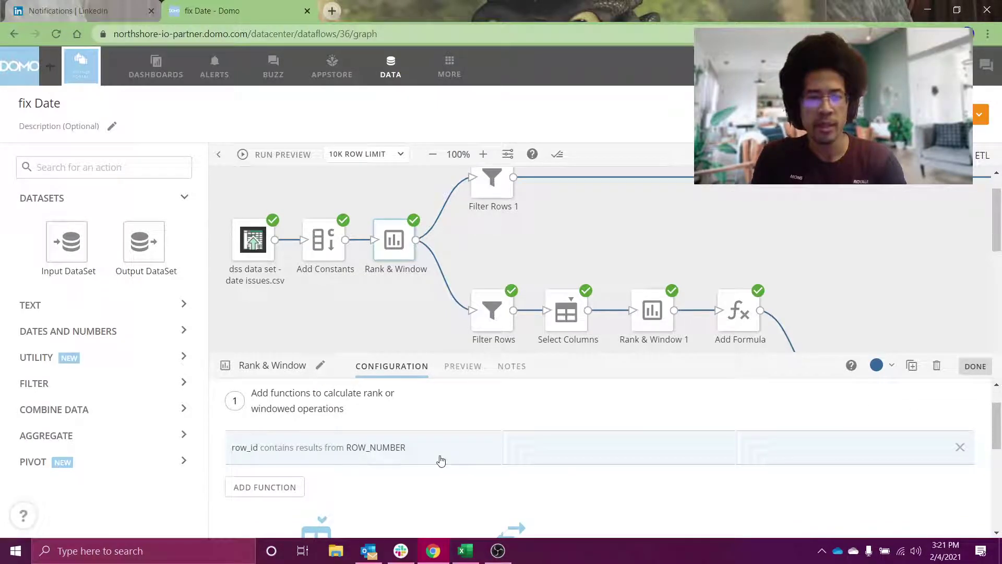
scroll(407, 464, "down", 3)
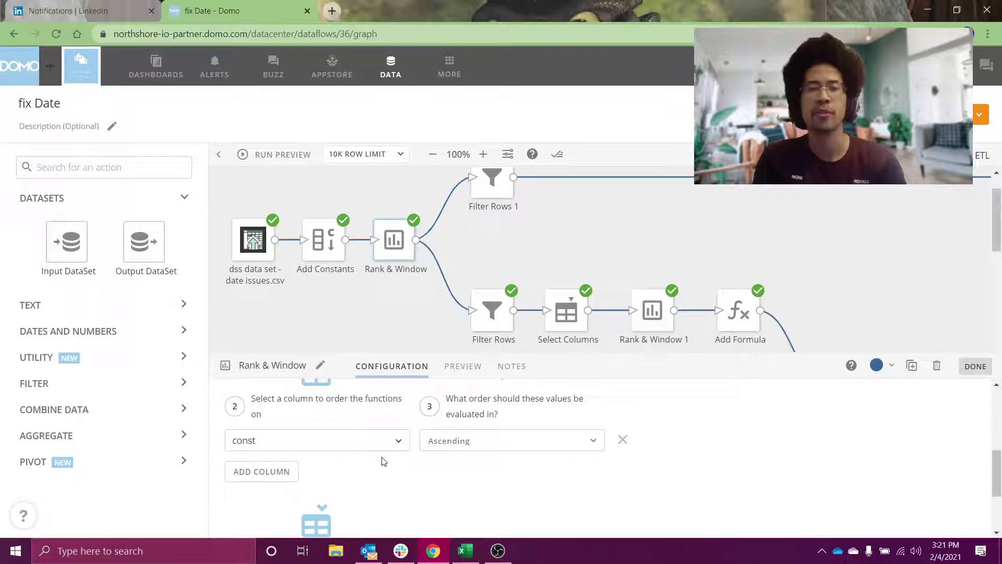
left_click_drag(395, 349, 387, 290)
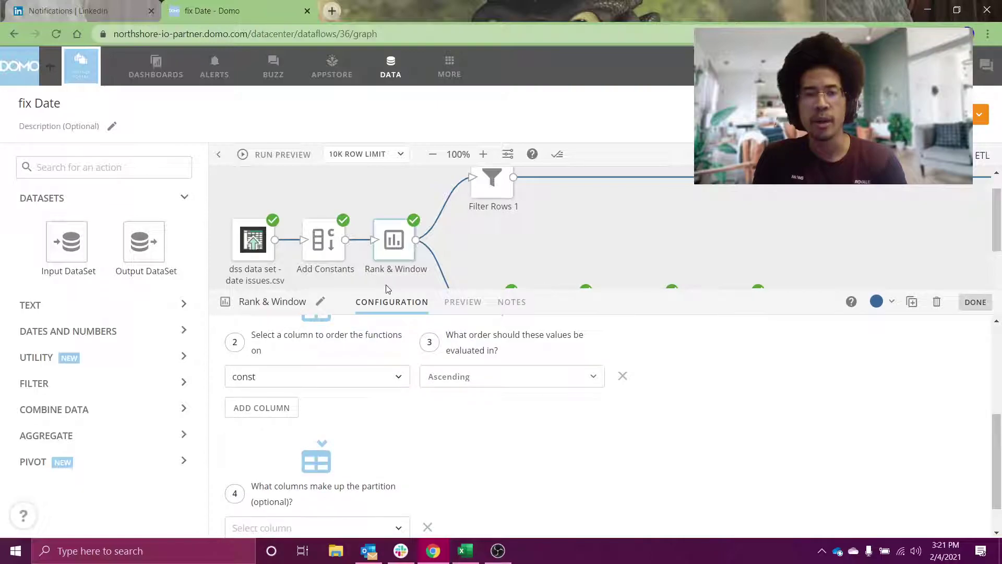
left_click(390, 398)
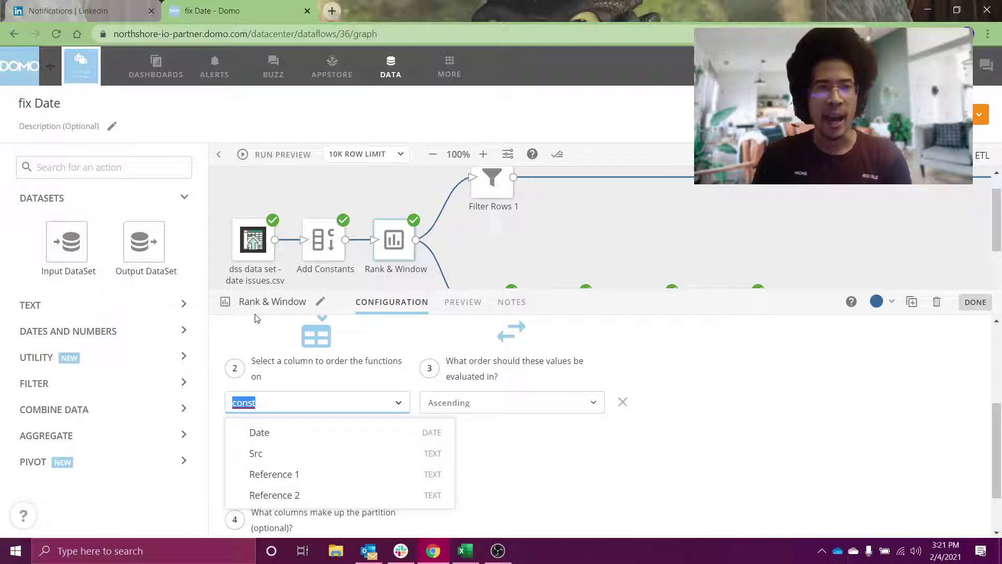
- Examine the raw rows of the dss data set - date issues.csv input and the const column settings in Add Constants
left_click(254, 246)
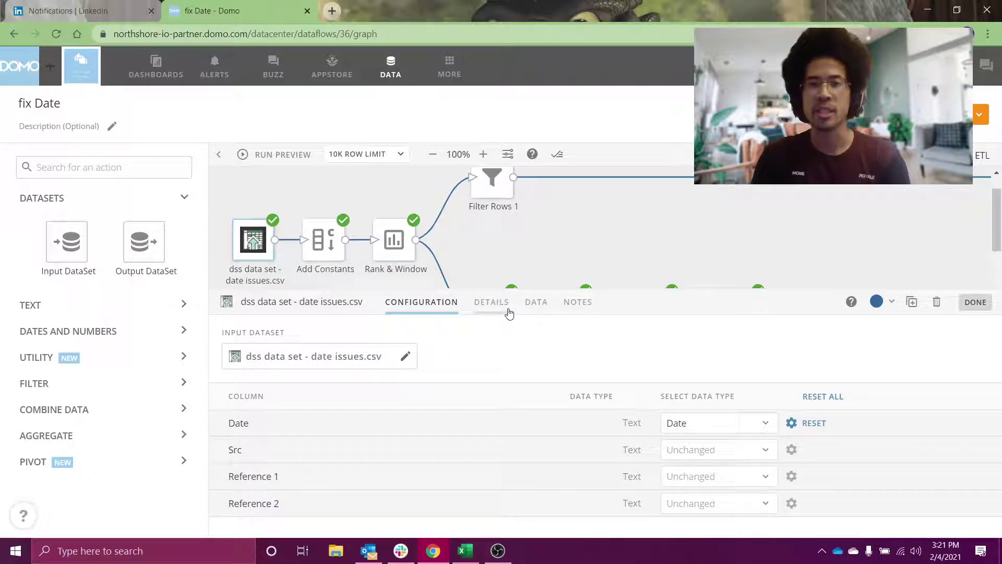
left_click(528, 304)
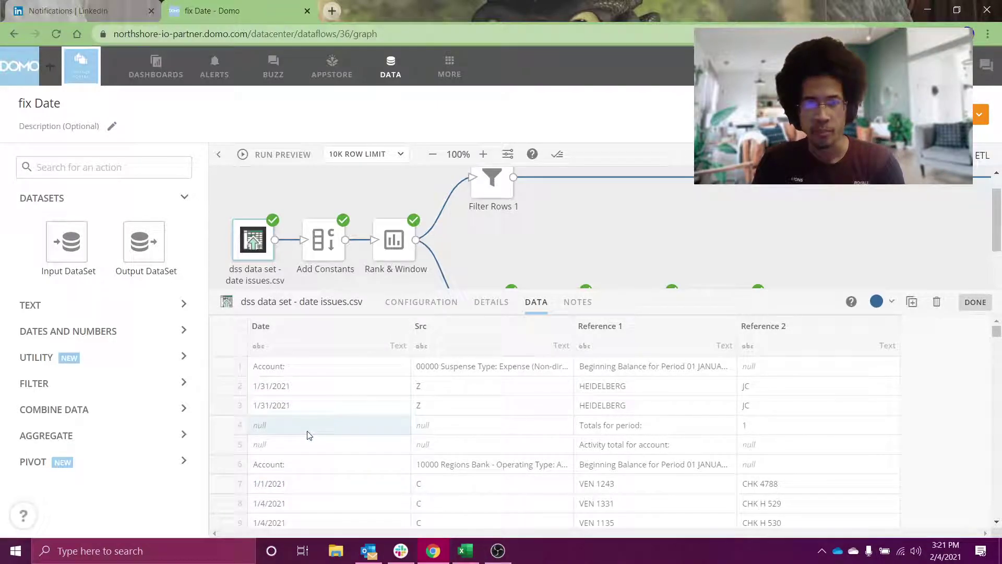
left_click(324, 240)
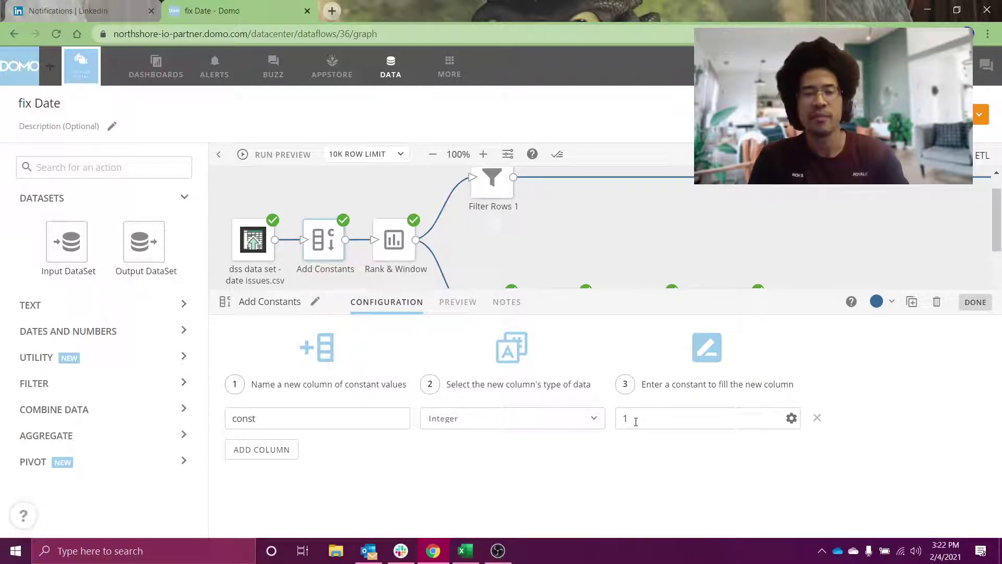
- Check the const ordering, sort direction and optional partition settings in the Rank & Window tile
left_click(408, 269)
scroll(393, 455, "down", 2)
scroll(393, 455, "down", 1)
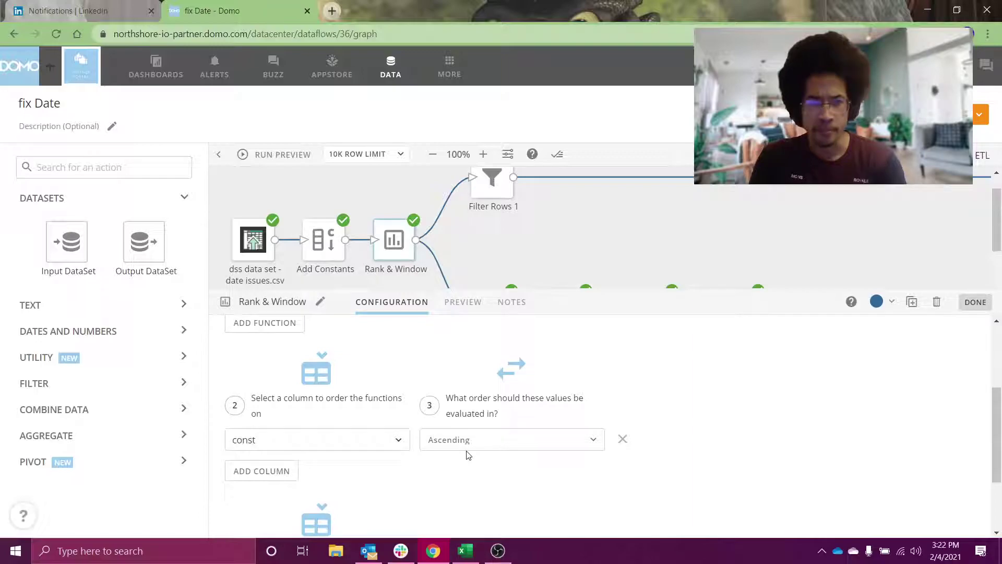
scroll(468, 456, "down", 2)
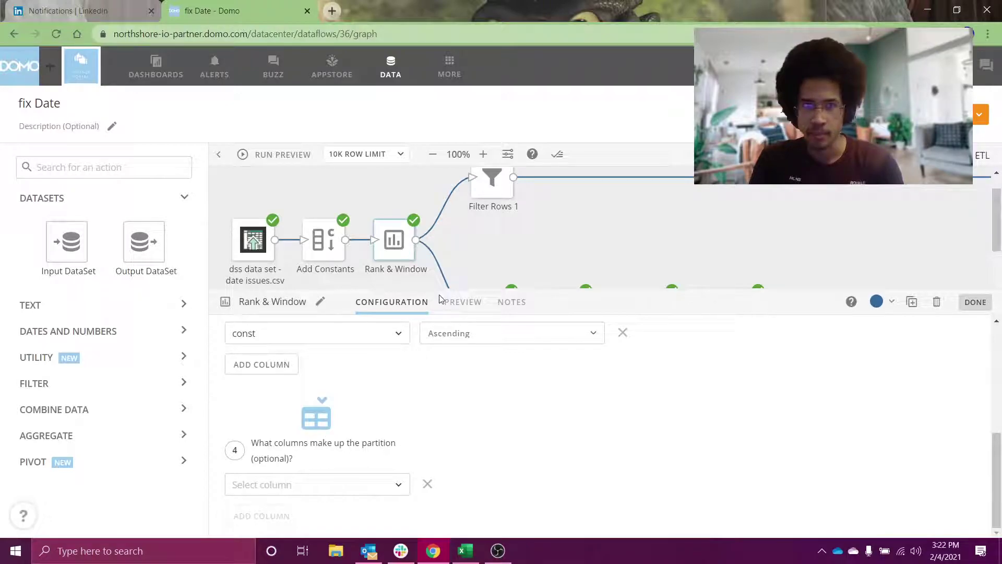
- Preview the Rank & Window output and examine the row_id values beside the const column
left_click(459, 302)
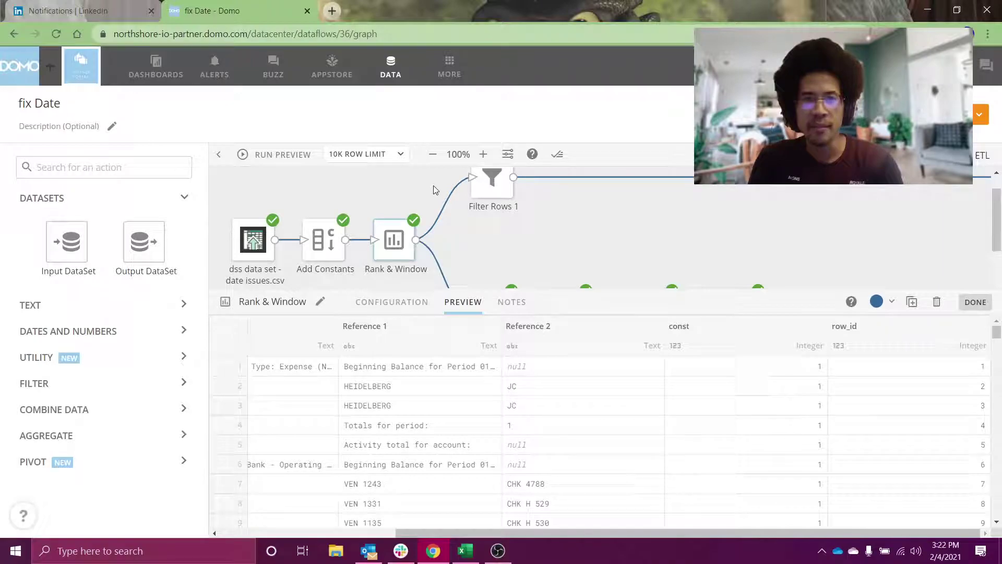
left_click_drag(434, 186, 442, 278)
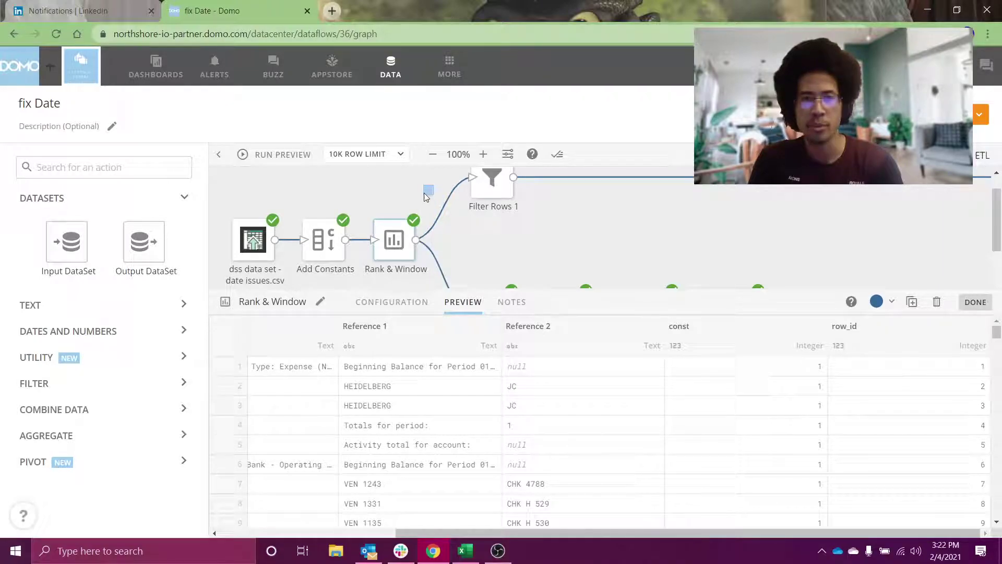
left_click(426, 171)
left_click(400, 248)
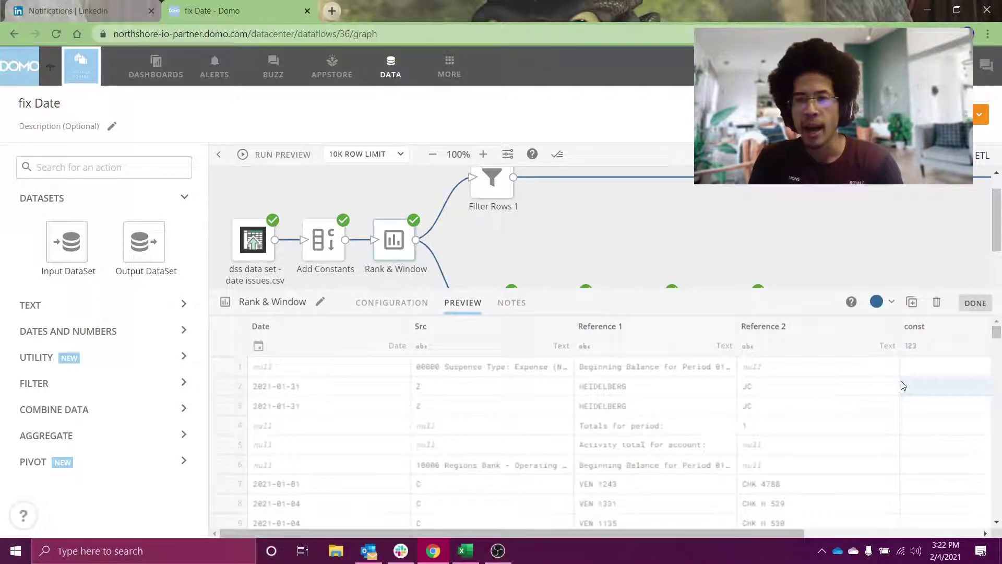
scroll(899, 385, "right", 5)
left_click_drag(909, 366, 946, 488)
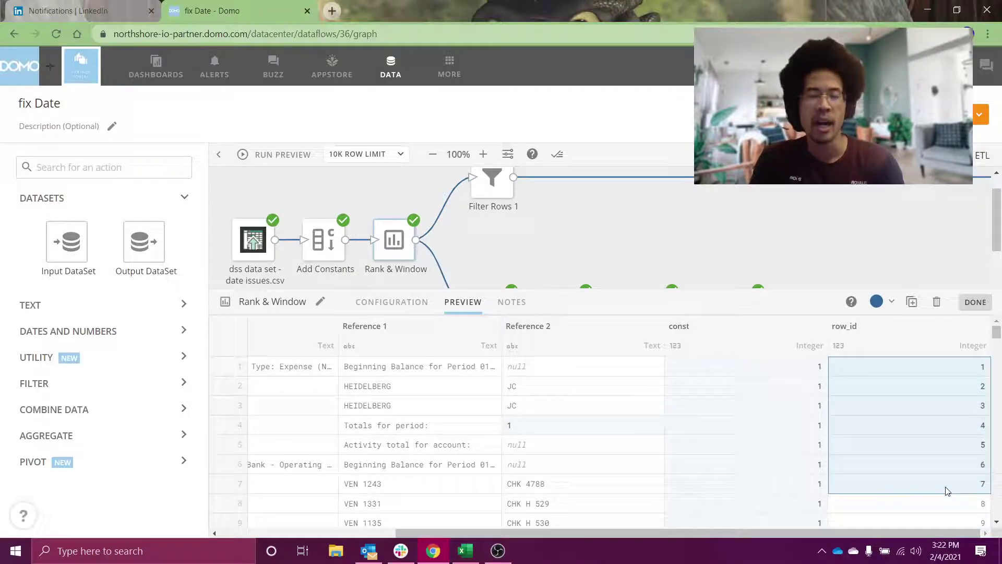
left_click(634, 222)
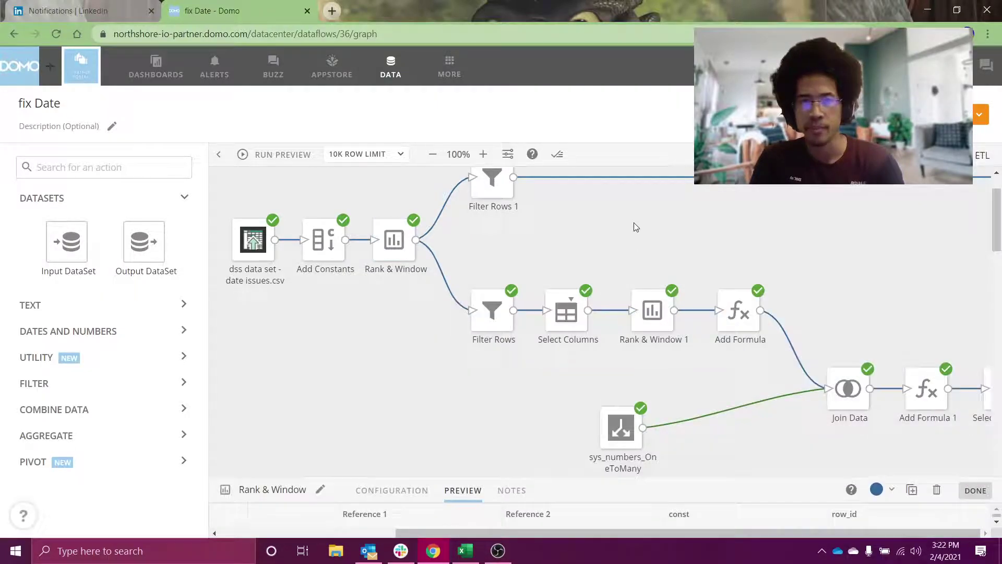
- Preview the Filter Rows output and examine the row_id values of the account header rows
left_click(488, 327)
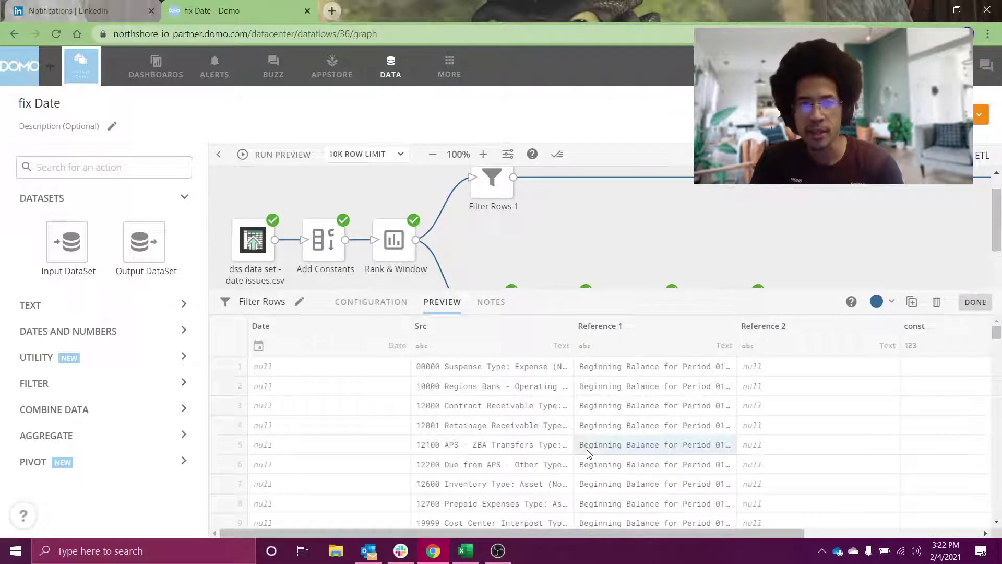
scroll(589, 454, "right", 3)
left_click_drag(870, 372, 881, 408)
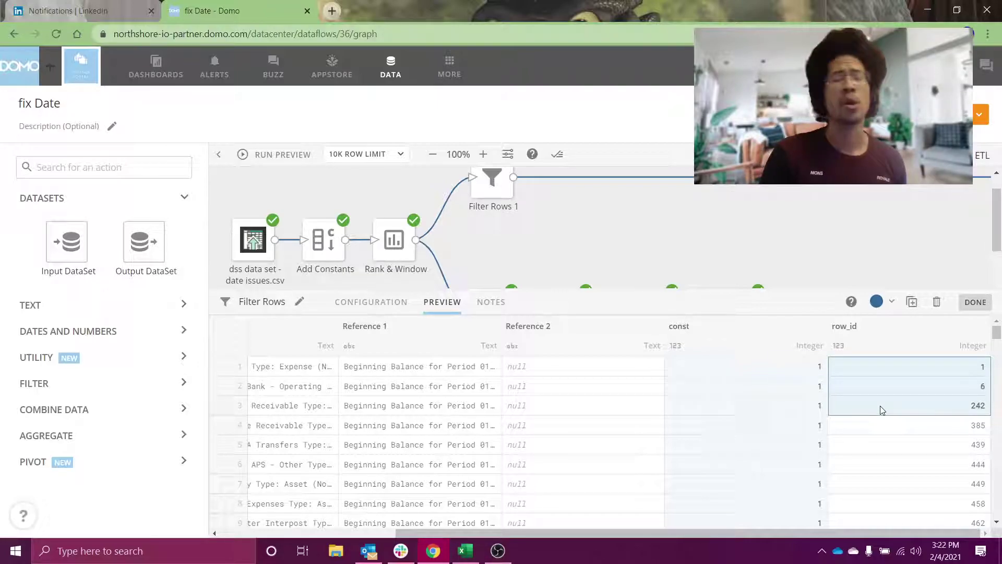
left_click_drag(906, 374, 403, 371)
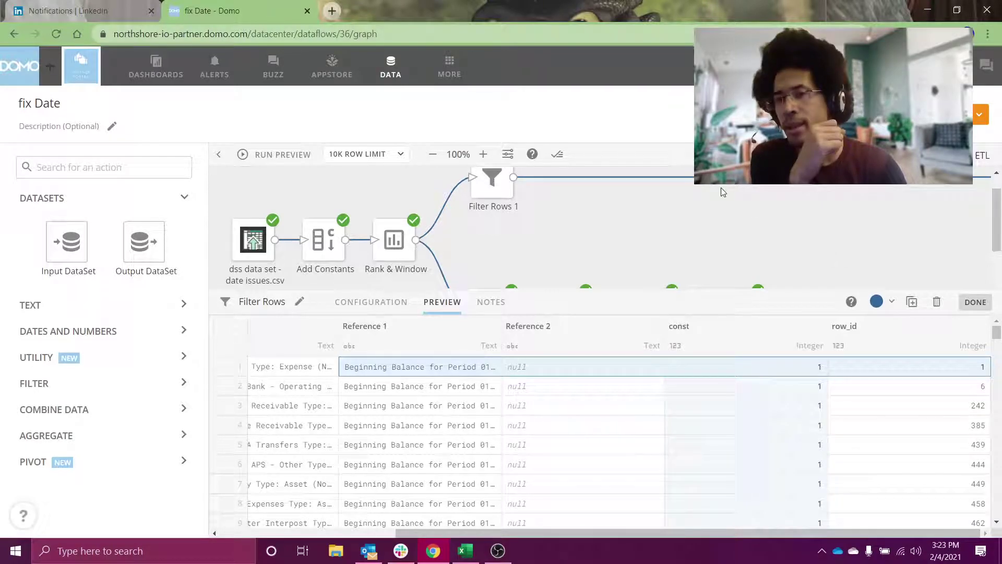
left_click(723, 210)
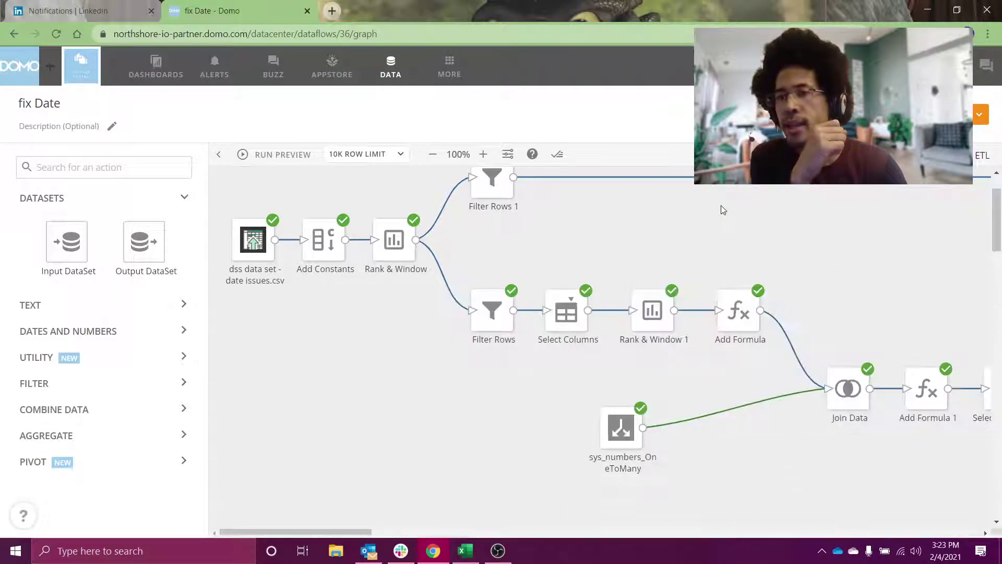
- Inspect the next_id function in Rank & Window 1, checking its Lead function, row_id source column and offset, and reapply it
left_click(659, 320)
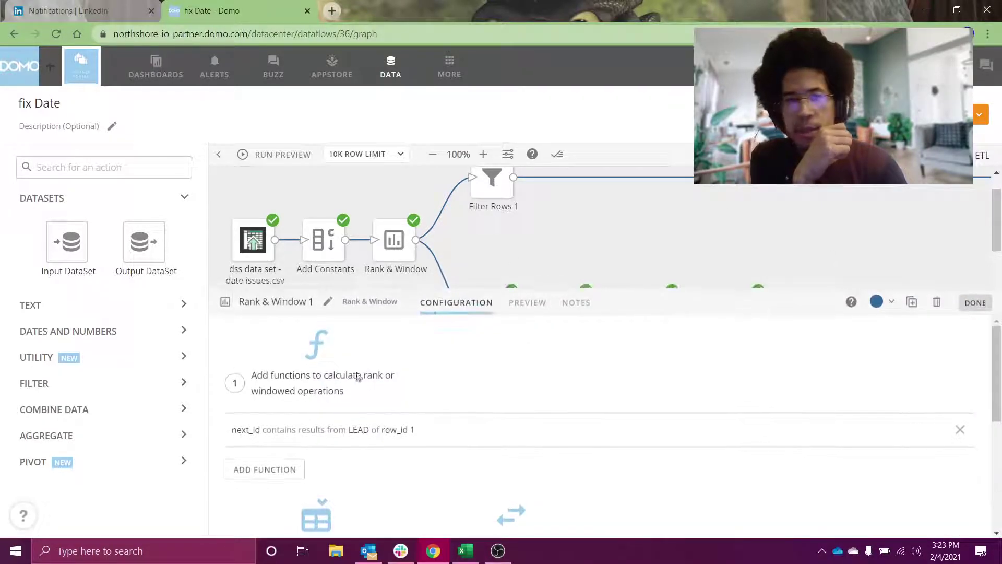
left_click(356, 435)
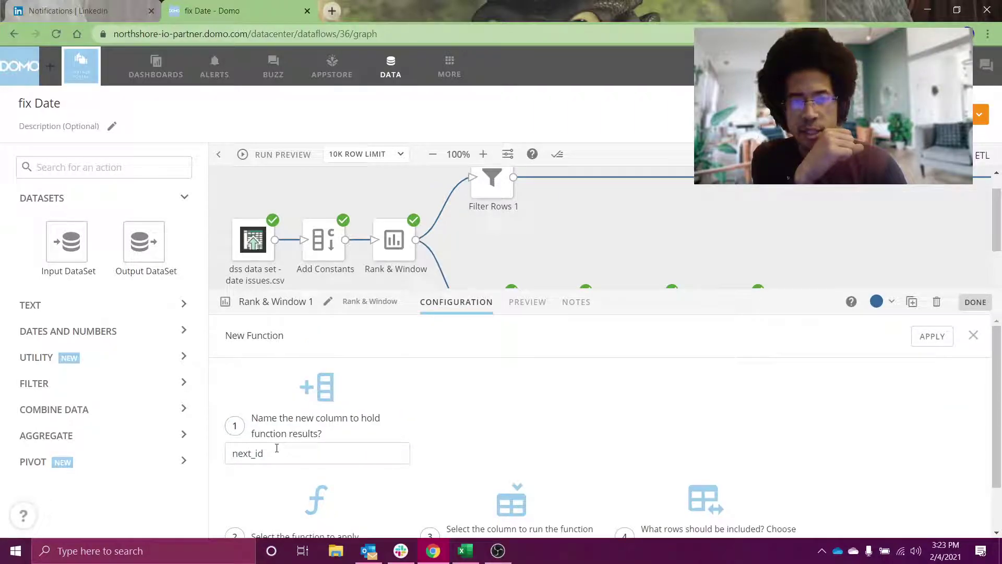
scroll(353, 479, "down", 1)
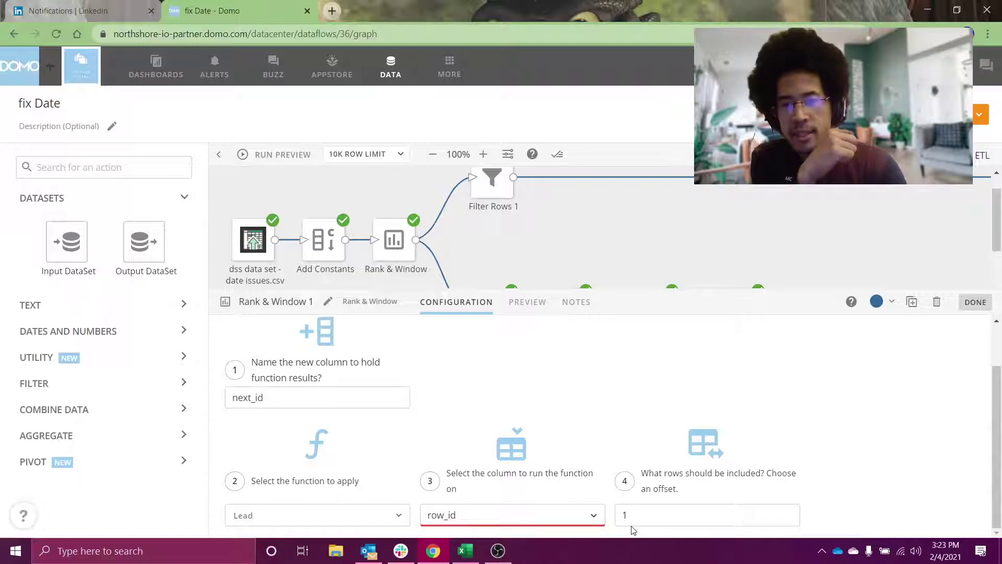
scroll(633, 530, "up", 2)
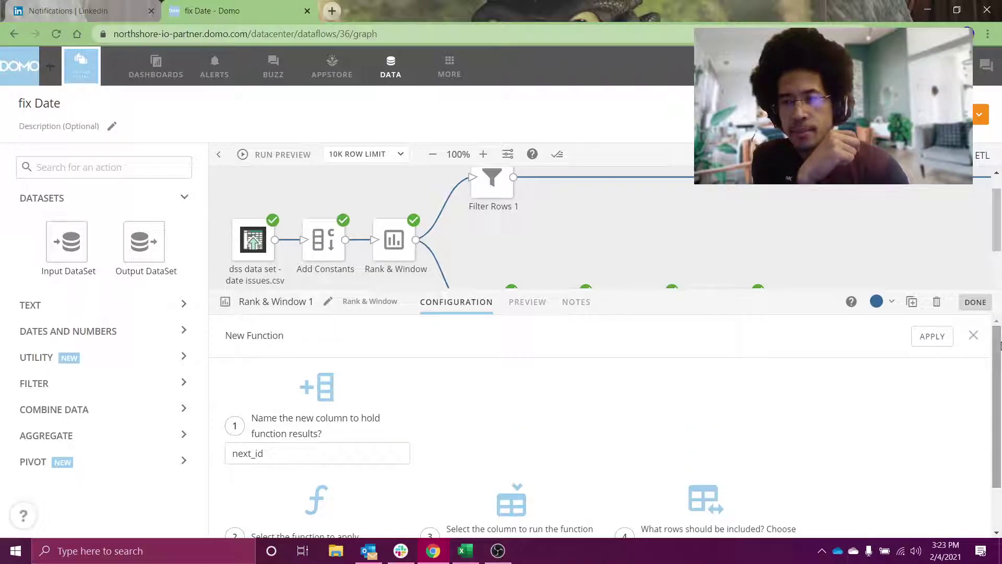
left_click(930, 338)
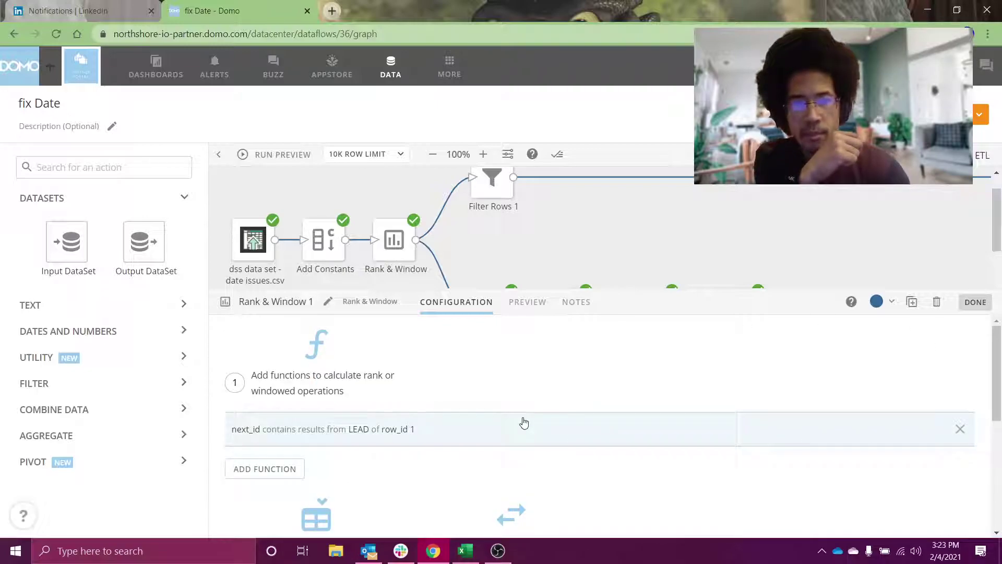
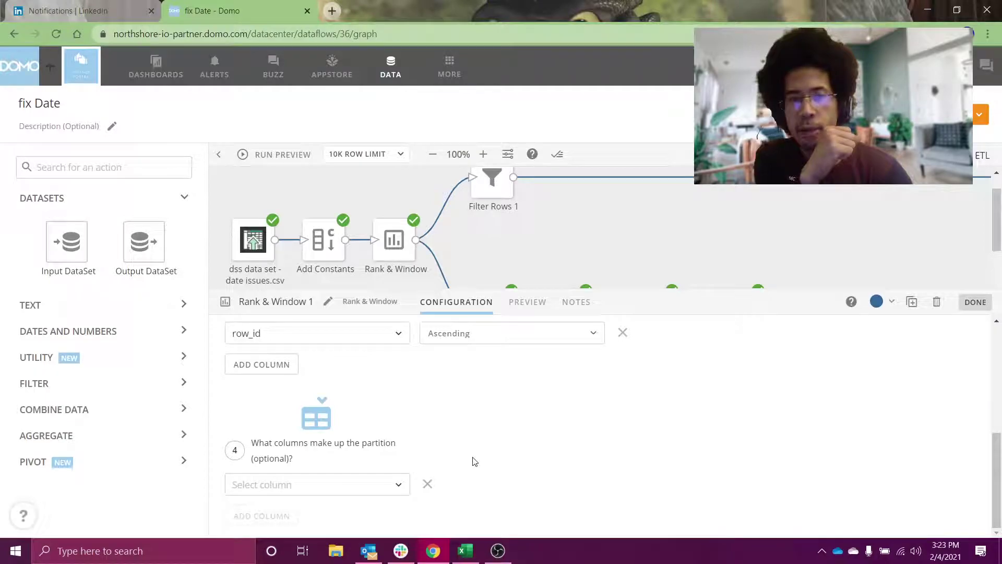
- Preview the Rank & Window 1 output and compare row_id with next_id for the first account headers
left_click(527, 307)
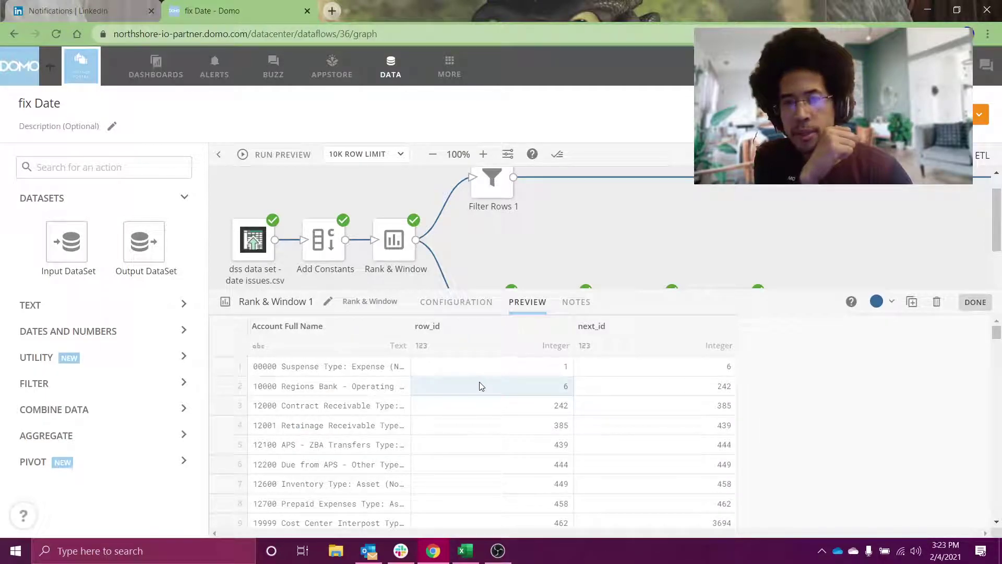
left_click_drag(667, 369, 680, 432)
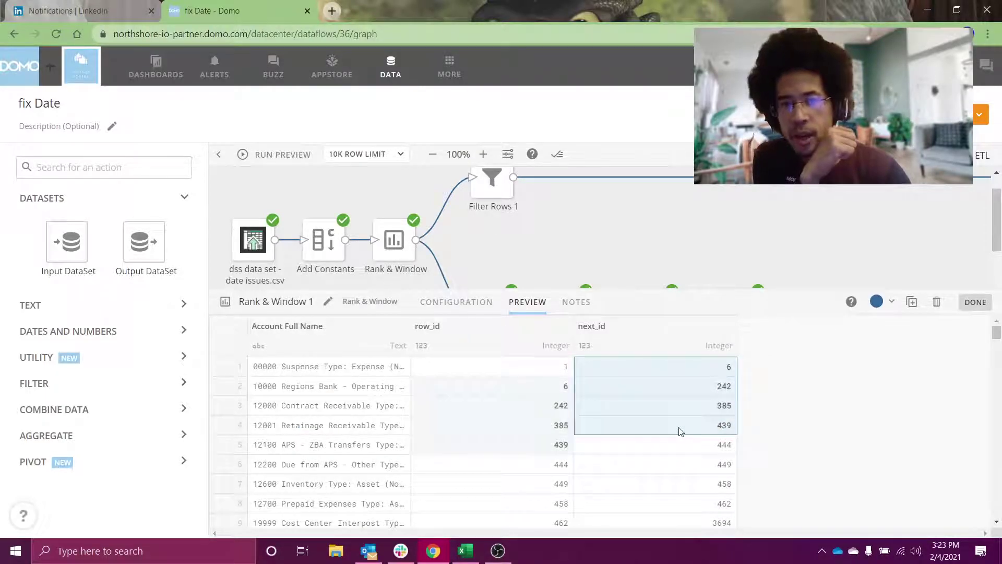
left_click(564, 387)
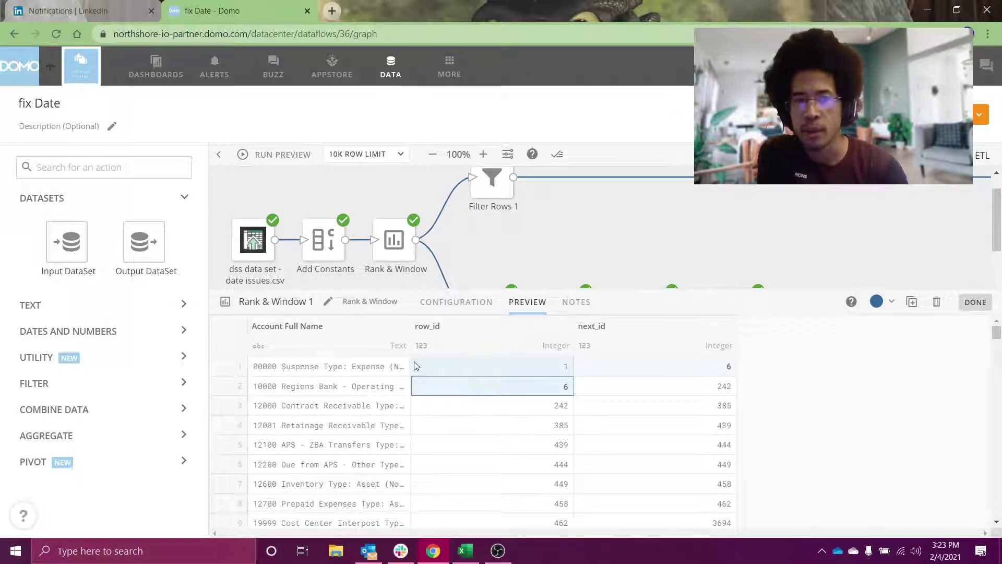
left_click(378, 368)
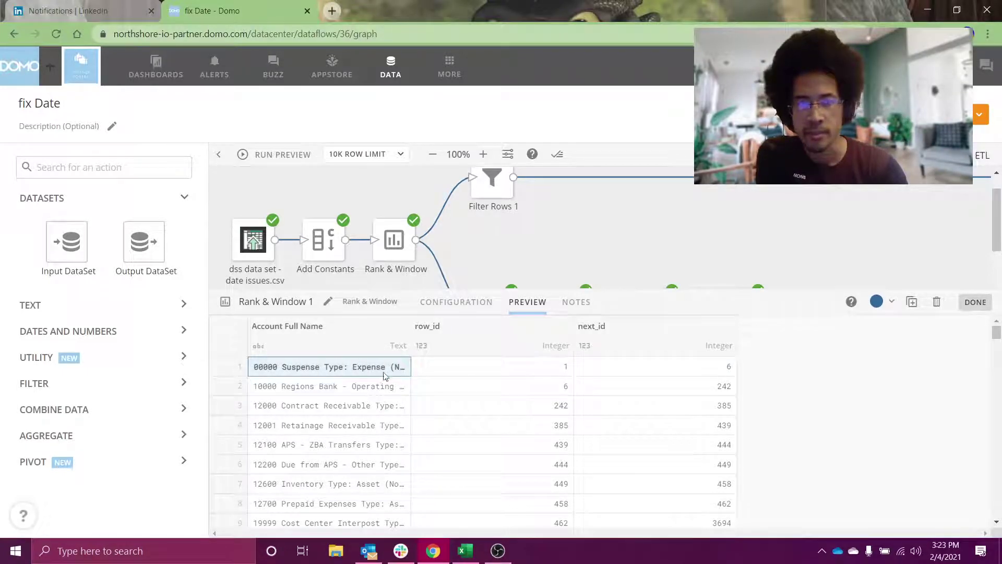
left_click(372, 391)
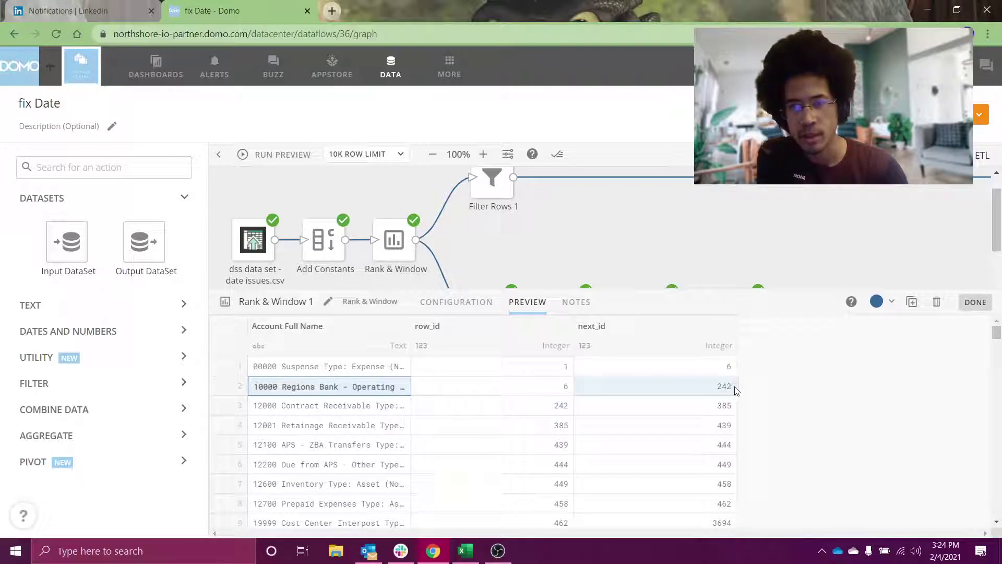
left_click(642, 267)
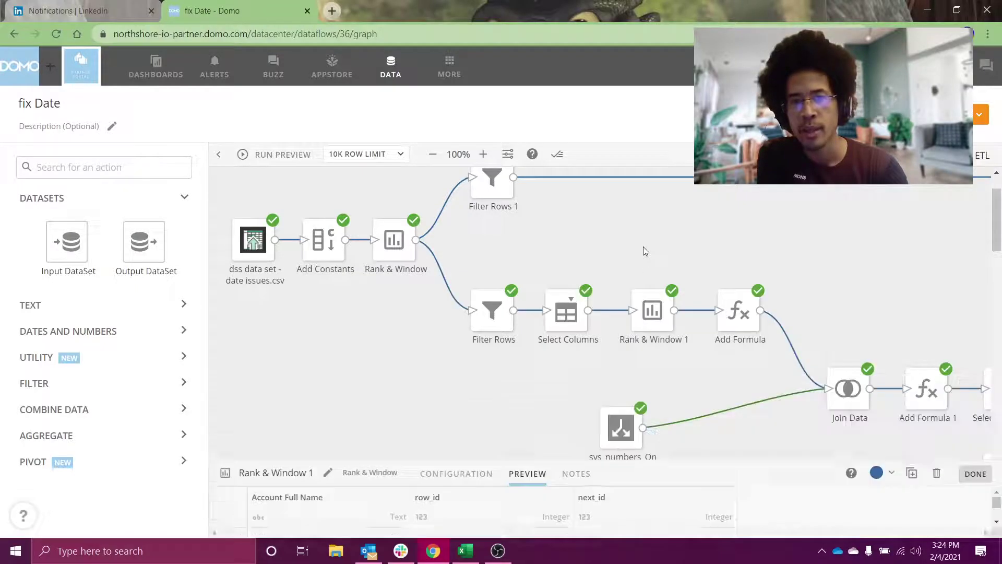
- Inspect the next_id and num_rows formulas in the Add Formula tile, viewing the next_id formula in the expanded editor without saving
left_click(741, 312)
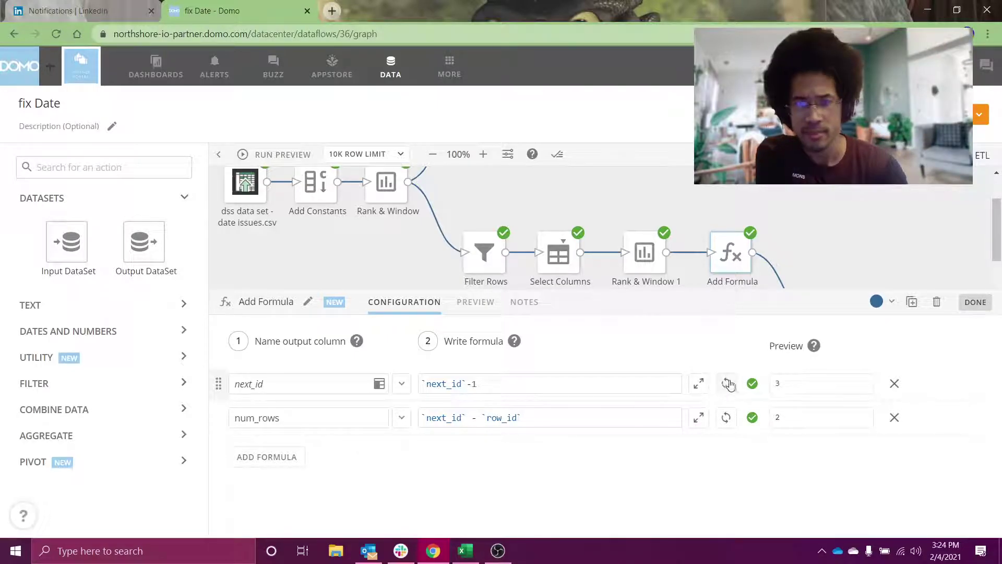
left_click(699, 383)
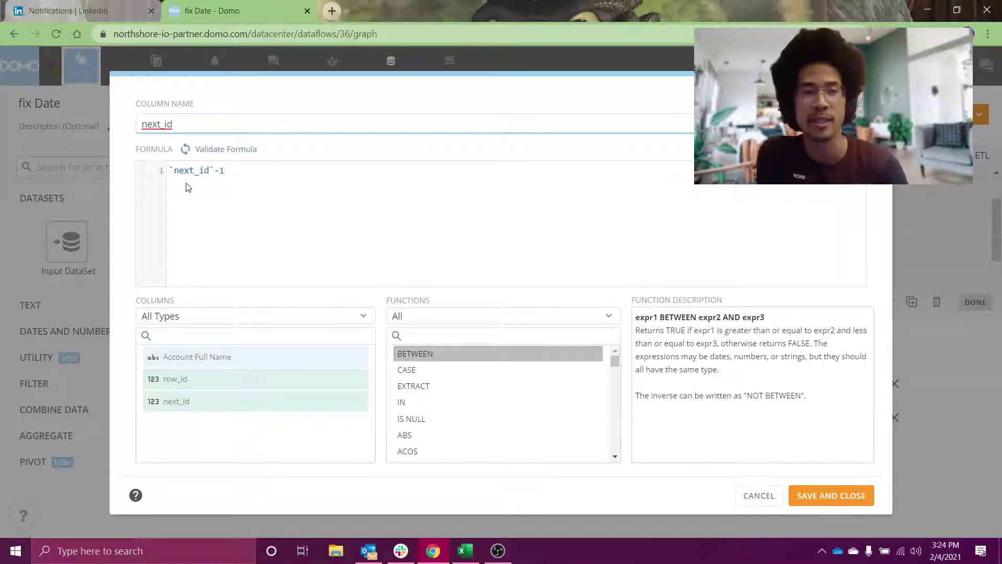
left_click(756, 500)
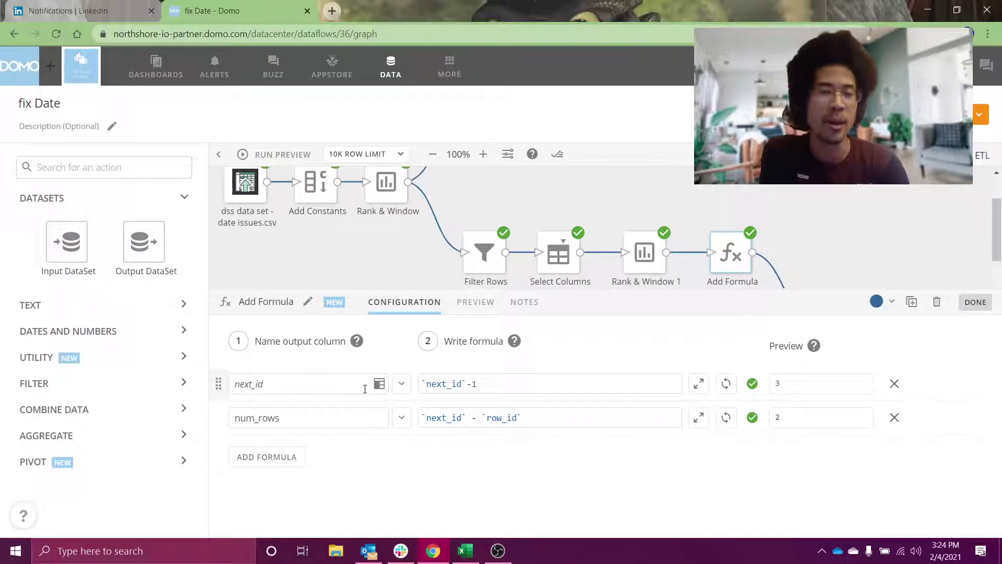
mouse_move(379, 389)
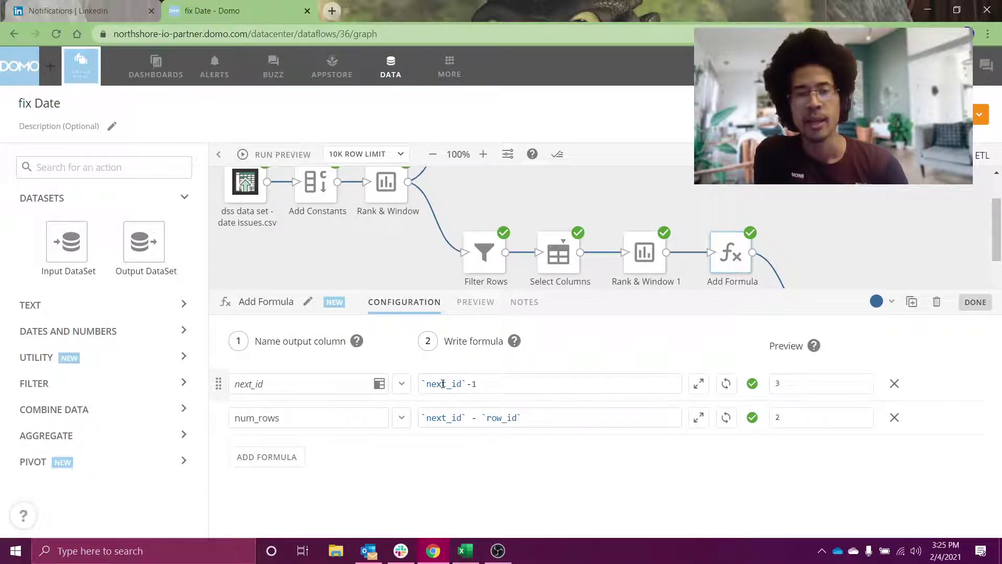
left_click_drag(443, 384, 498, 394)
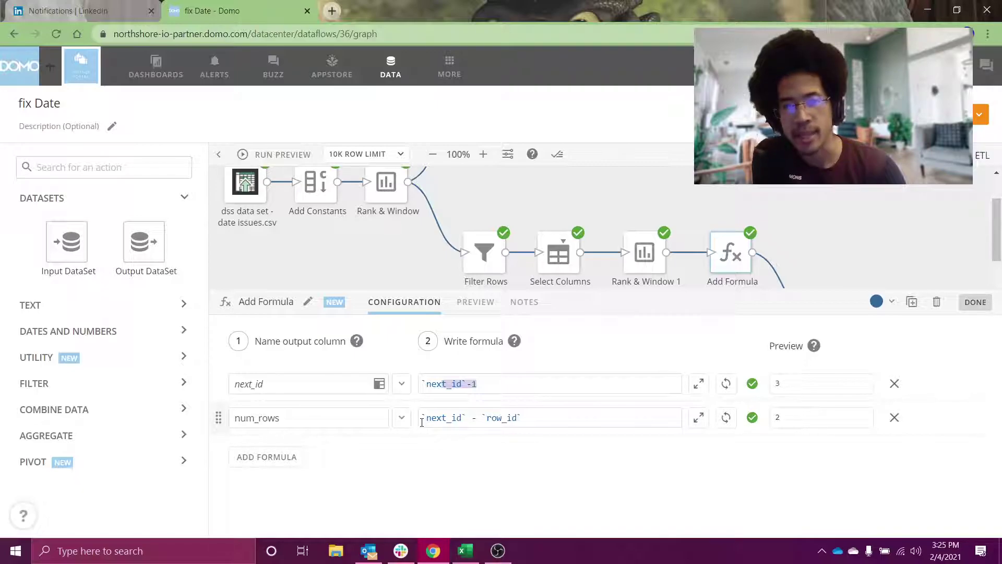
- Check the num_rows formula, and preview the Add Formula output to compare row_id, next_id and num_rows for the first two accounts
left_click_drag(522, 418, 427, 413)
left_click(466, 418)
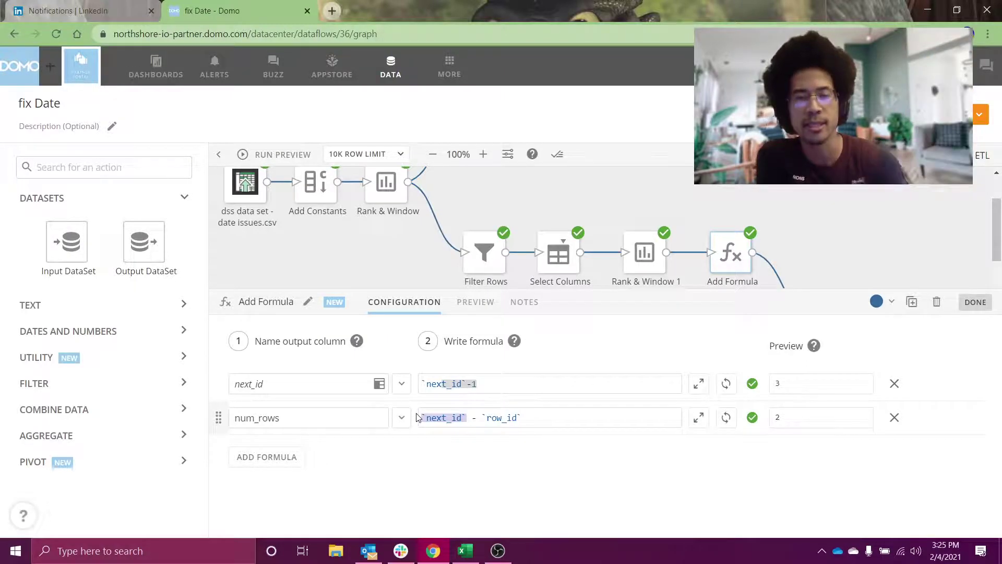
left_click(475, 303)
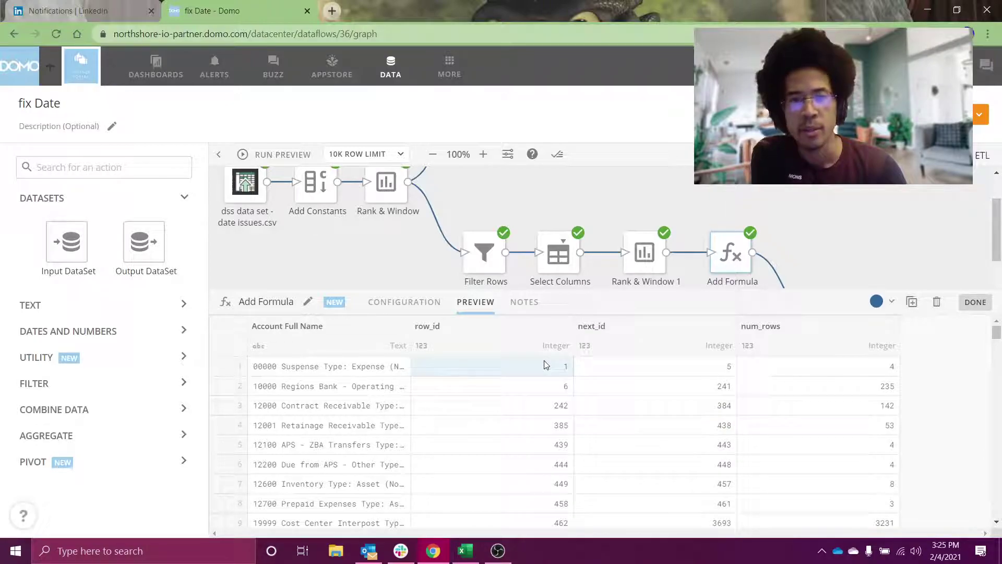
left_click(546, 364)
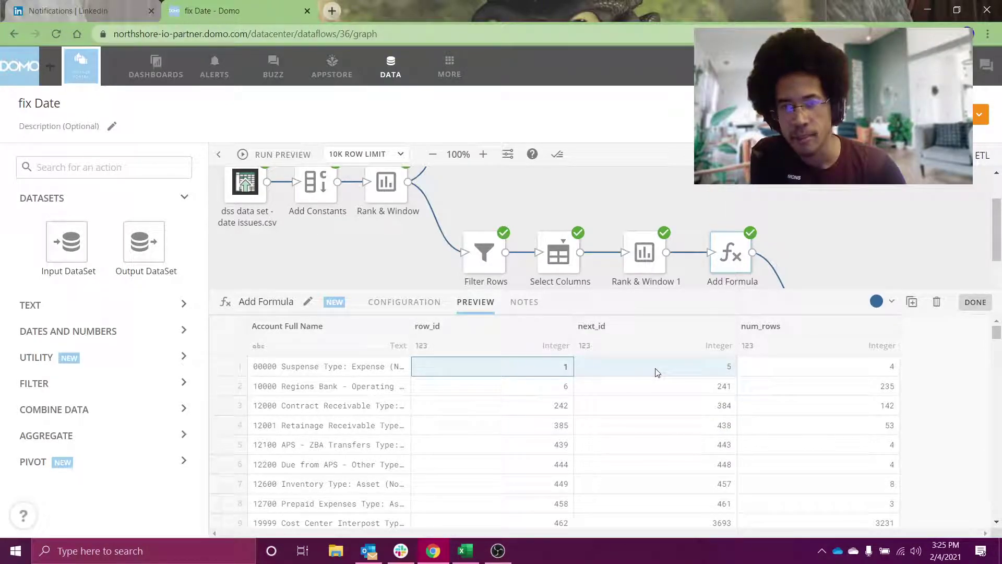
left_click(324, 366)
left_click(539, 369)
left_click(659, 372)
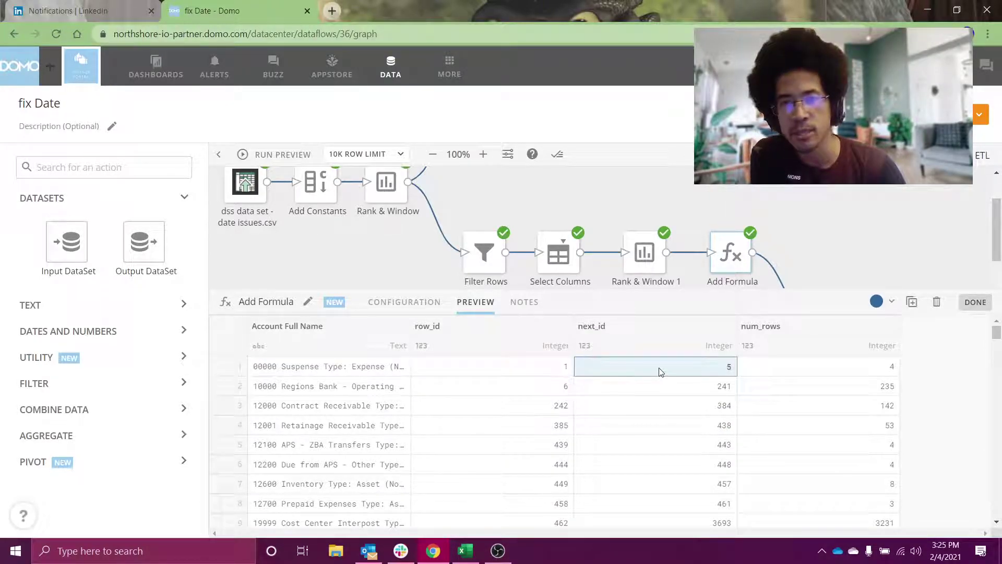
left_click(796, 368)
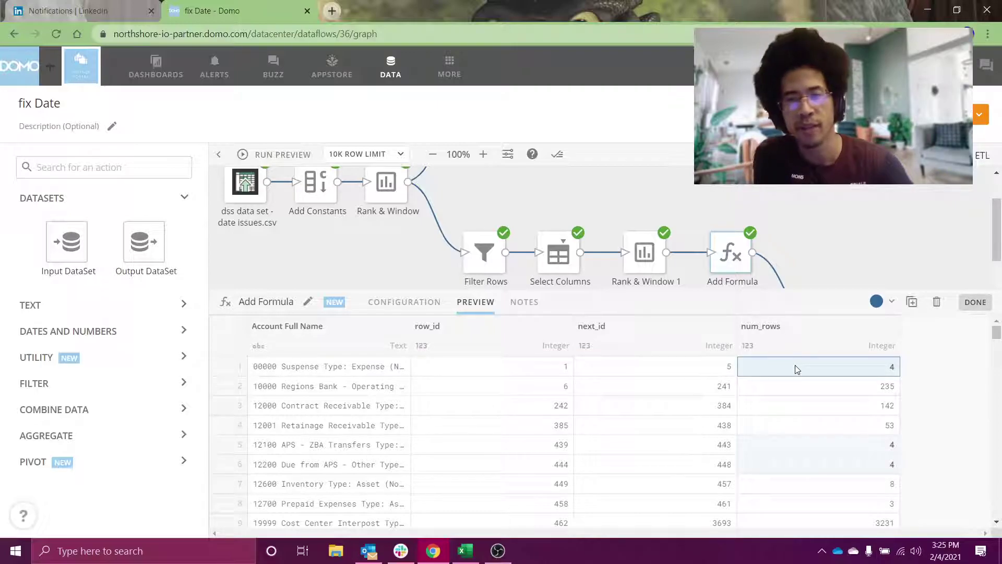
left_click(703, 389)
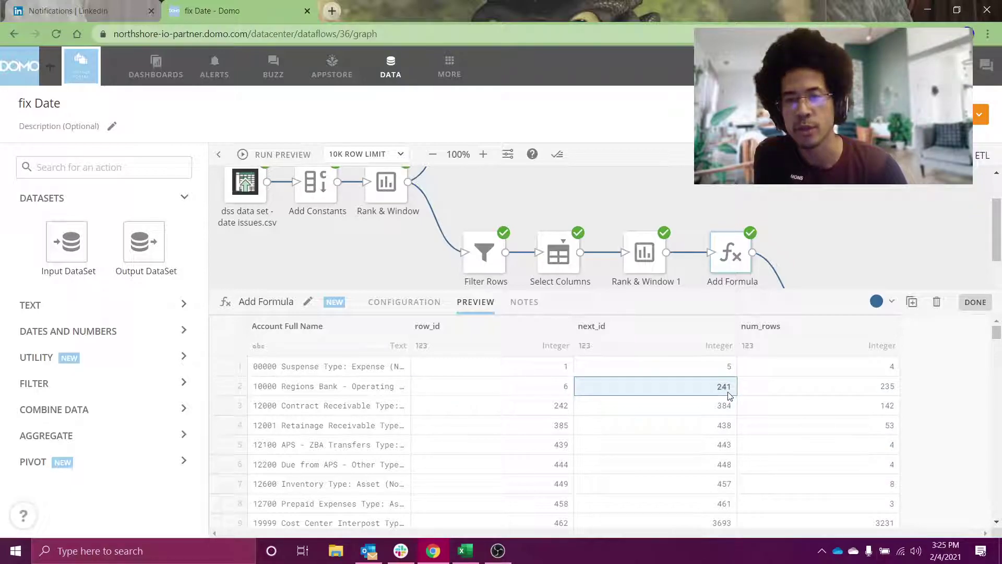
left_click(841, 398)
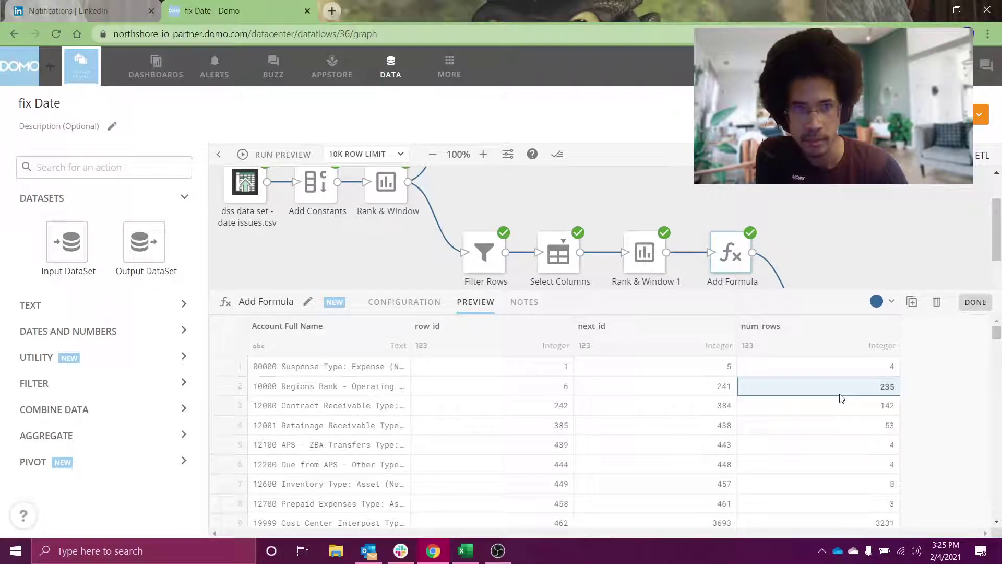
- Add a Calculator tile above Add Formula and connect the Rank & Window 1 output to it
left_click(824, 269)
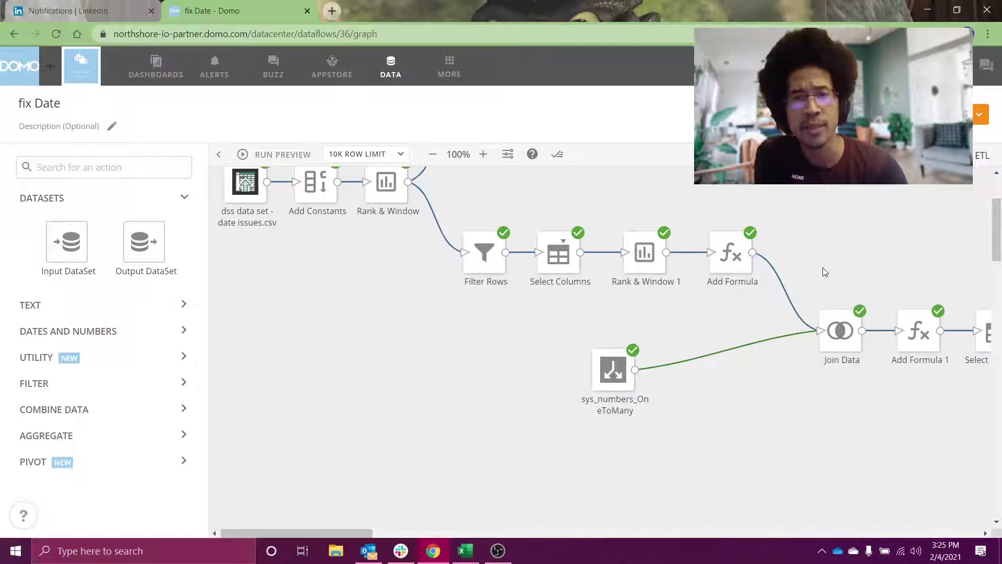
scroll(767, 242, "up", 2)
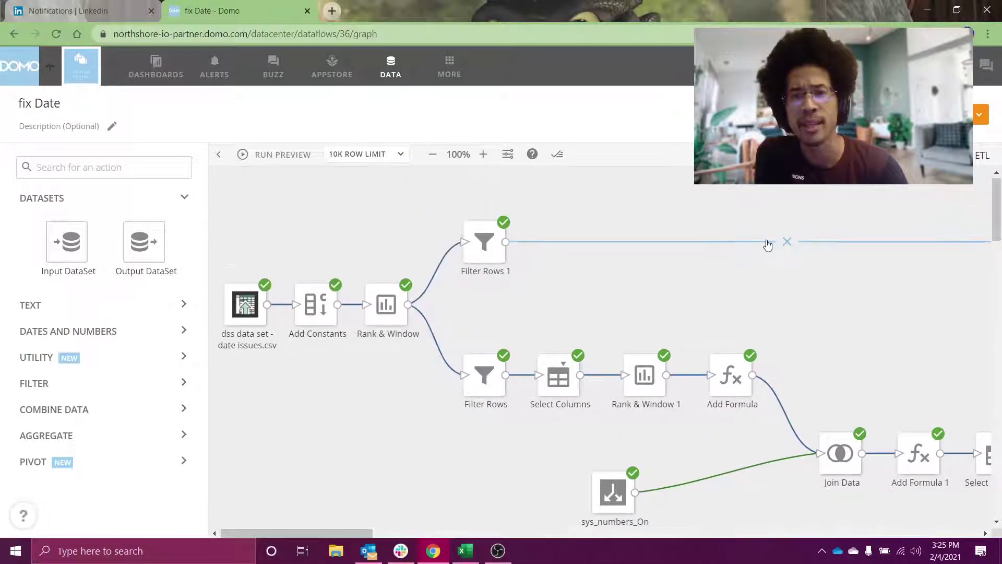
left_click(83, 172)
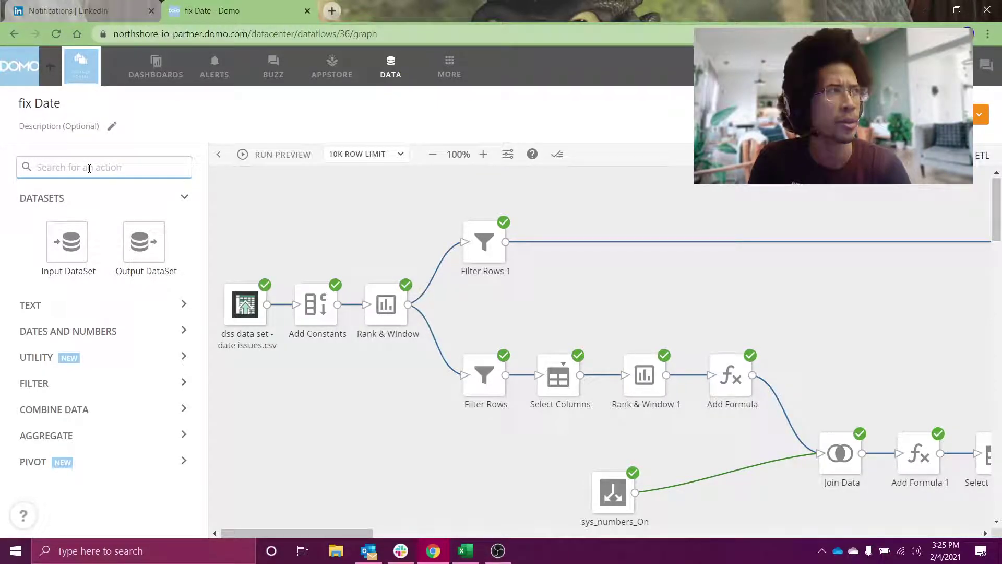
type("cal")
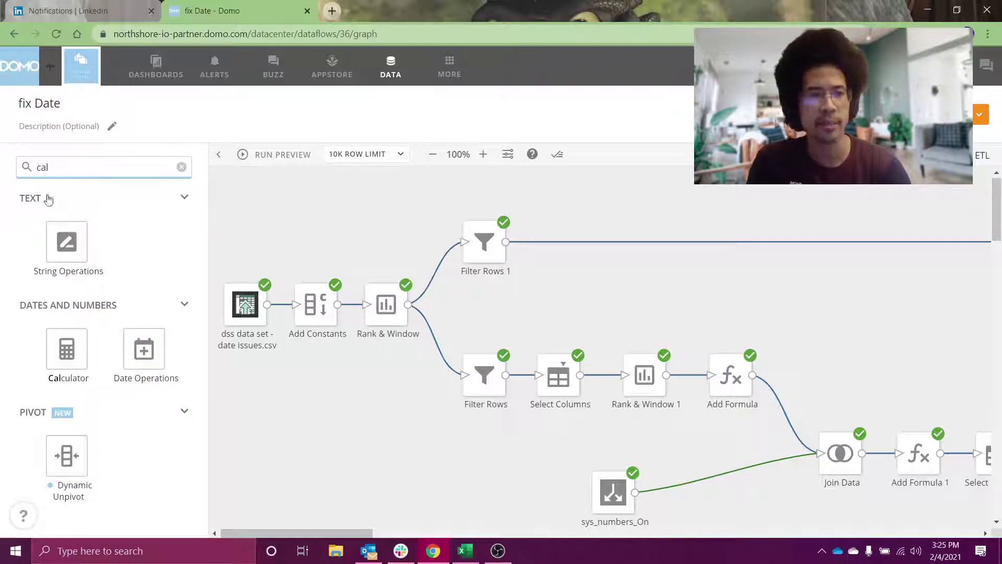
left_click_drag(64, 357, 725, 298)
left_click(666, 279)
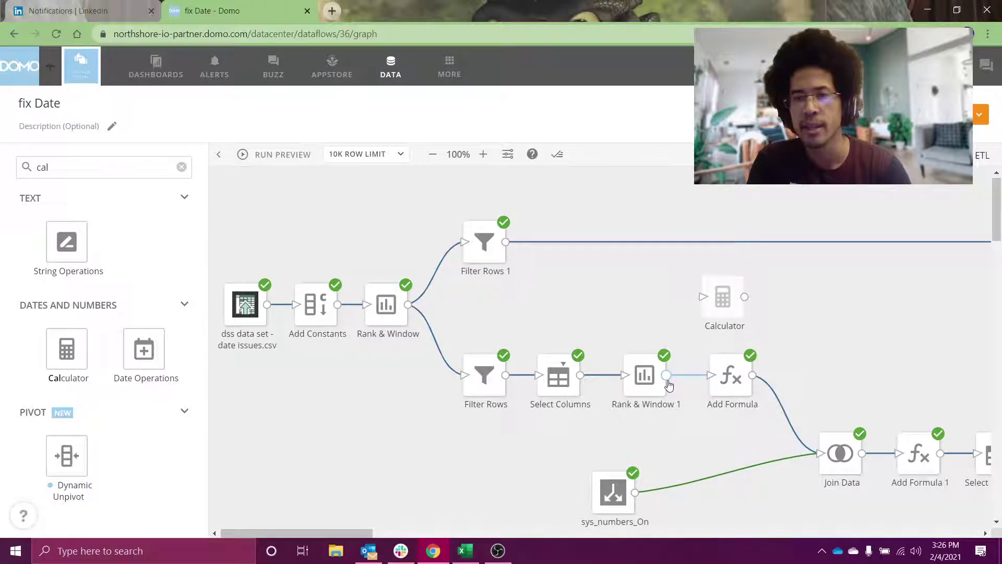
left_click_drag(667, 377, 703, 297)
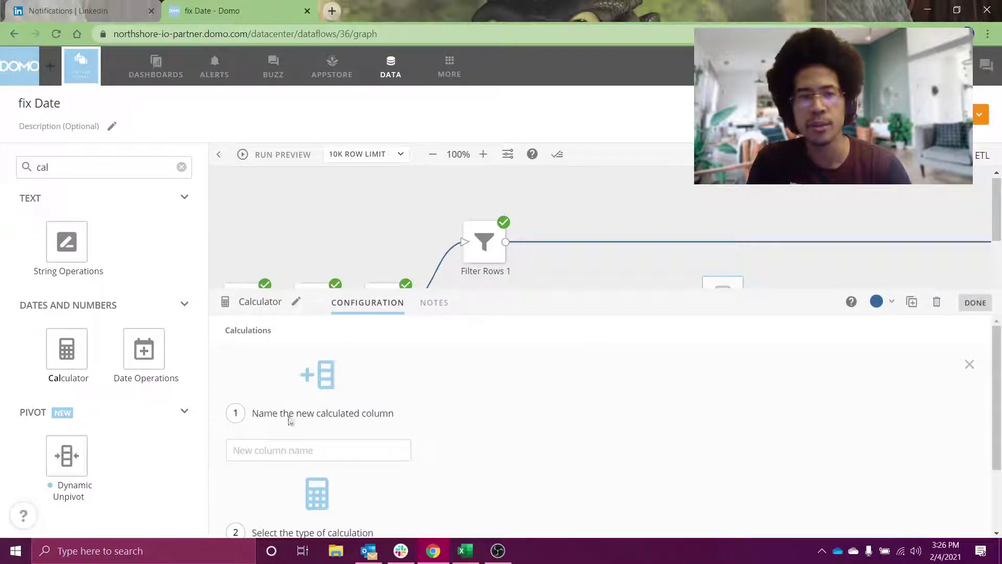
- Configure the Calculator to create new_col as a Subtraction of the value 1 from the next_id column
left_click(292, 448)
type("new_col")
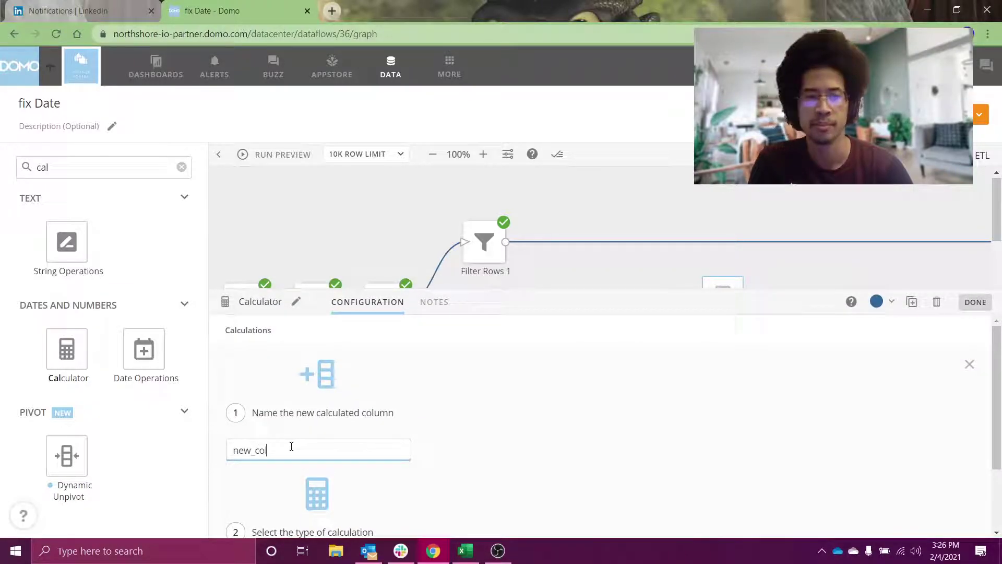
scroll(289, 454, "down", 2)
left_click(318, 487)
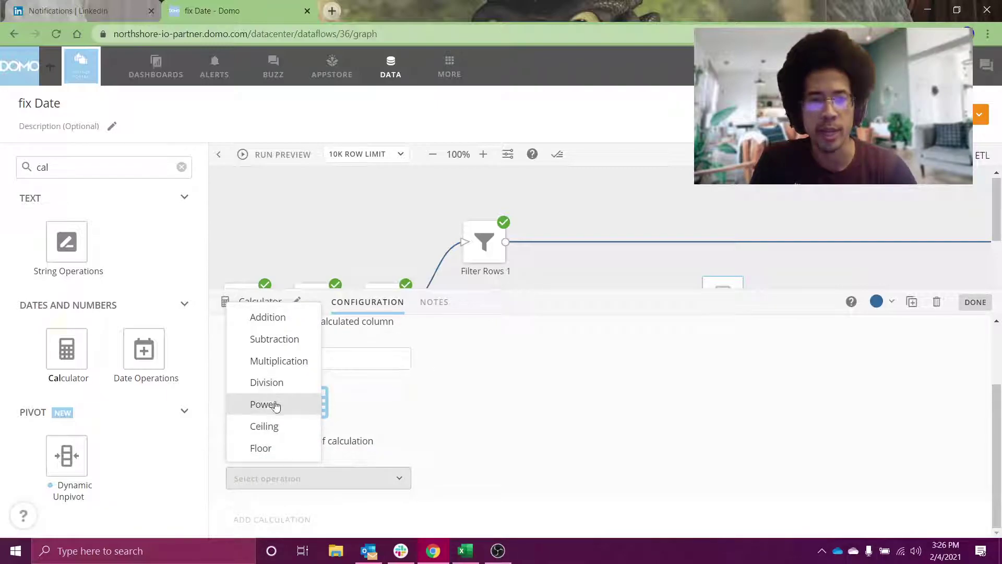
left_click(274, 338)
left_click(538, 501)
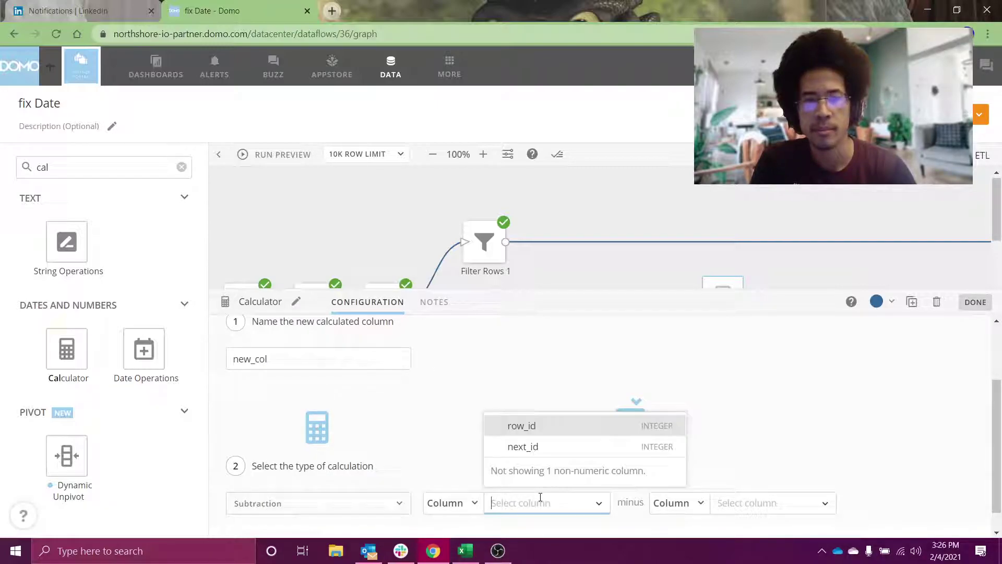
left_click(553, 446)
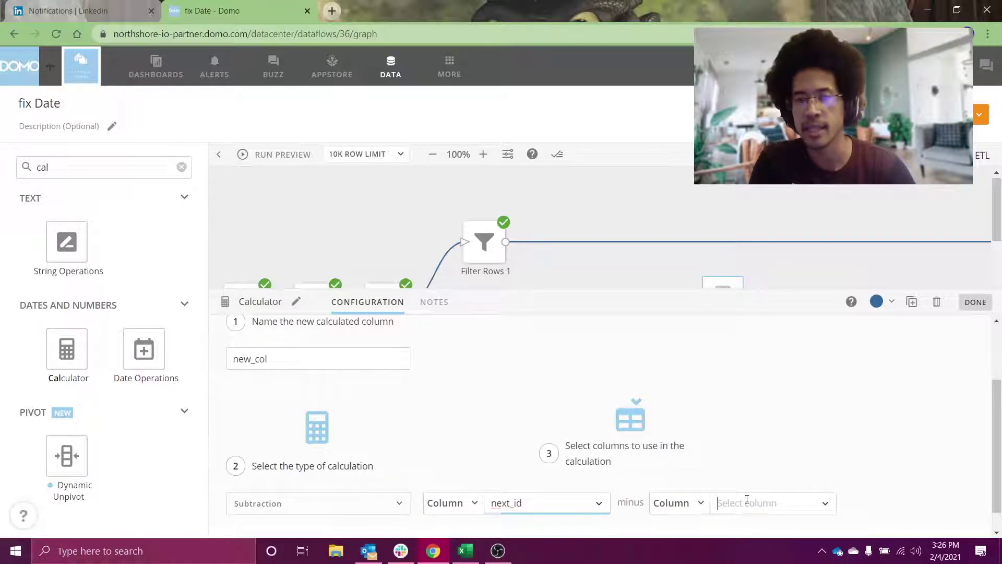
left_click(674, 503)
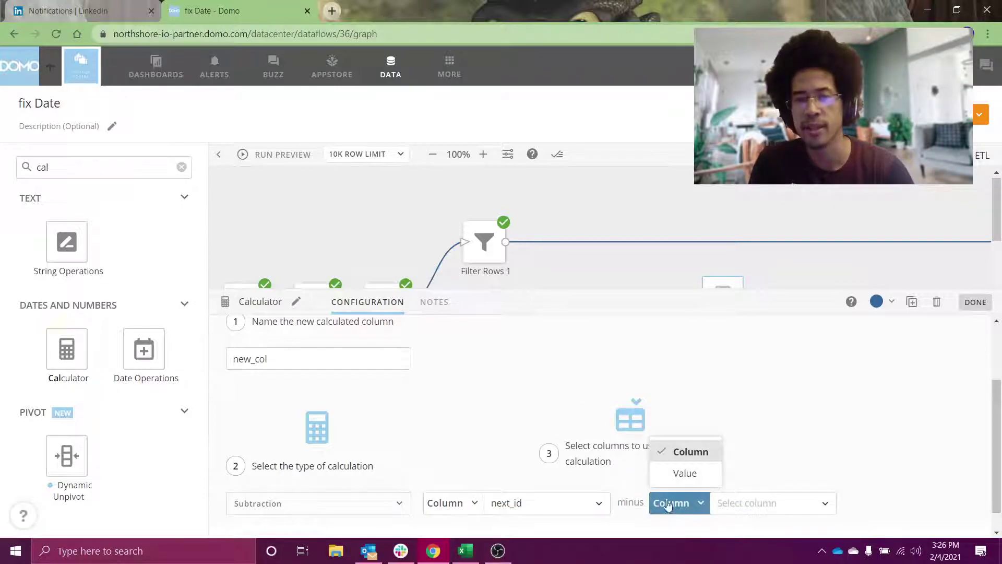
left_click(681, 474)
left_click(738, 498)
type("1")
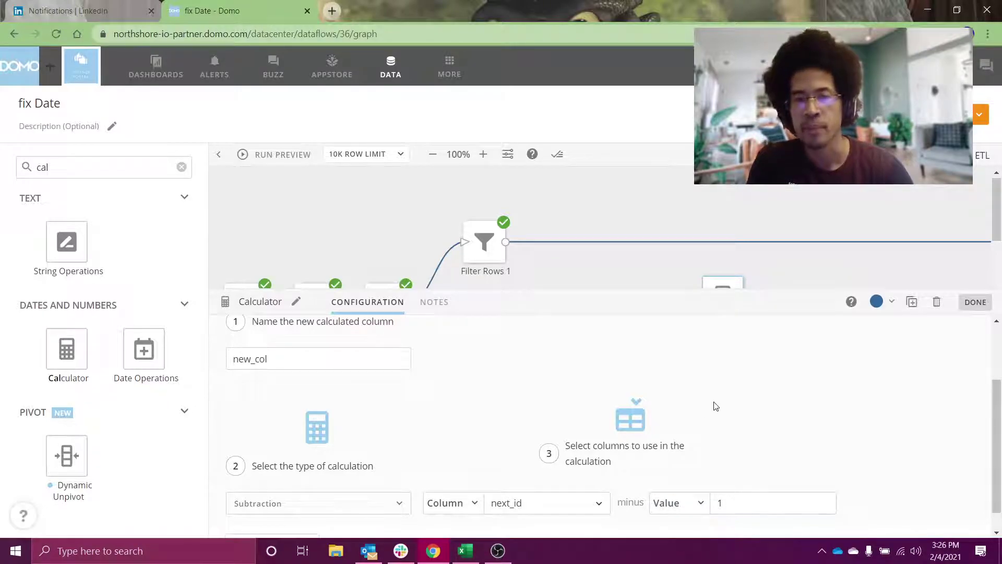
left_click(324, 262)
- Add a Select Columns tile beside the Calculator, connect the Calculator output to it, and open its configuration
double_click(128, 171)
key("BackSpace")
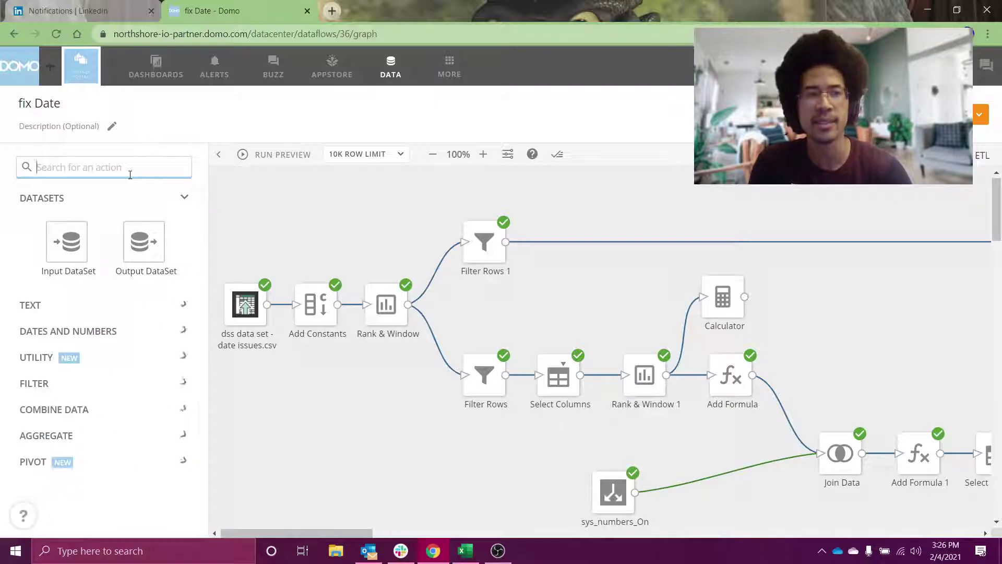
type("sel")
left_click_drag(67, 242, 795, 297)
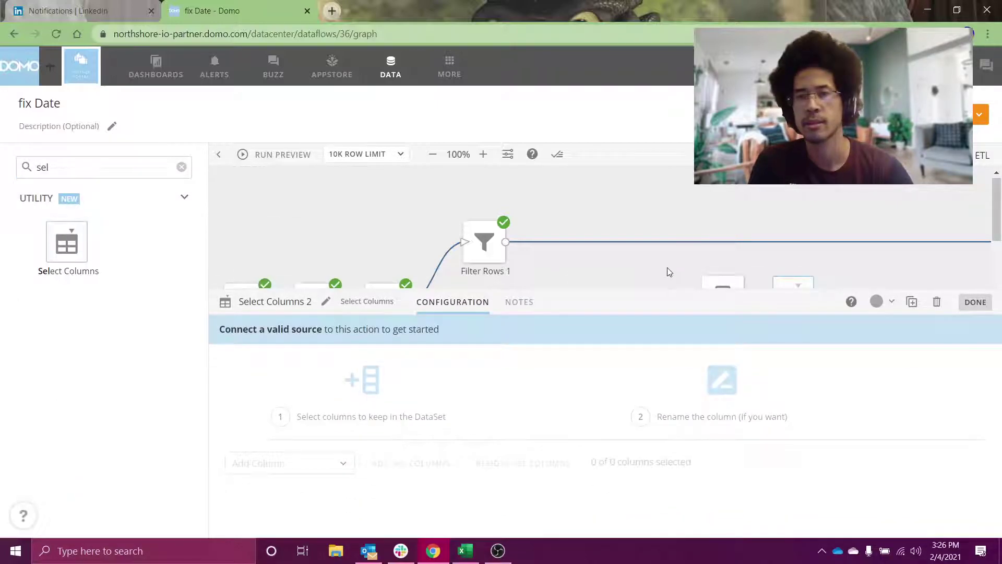
left_click(669, 272)
left_click_drag(745, 296, 779, 299)
left_click(786, 301)
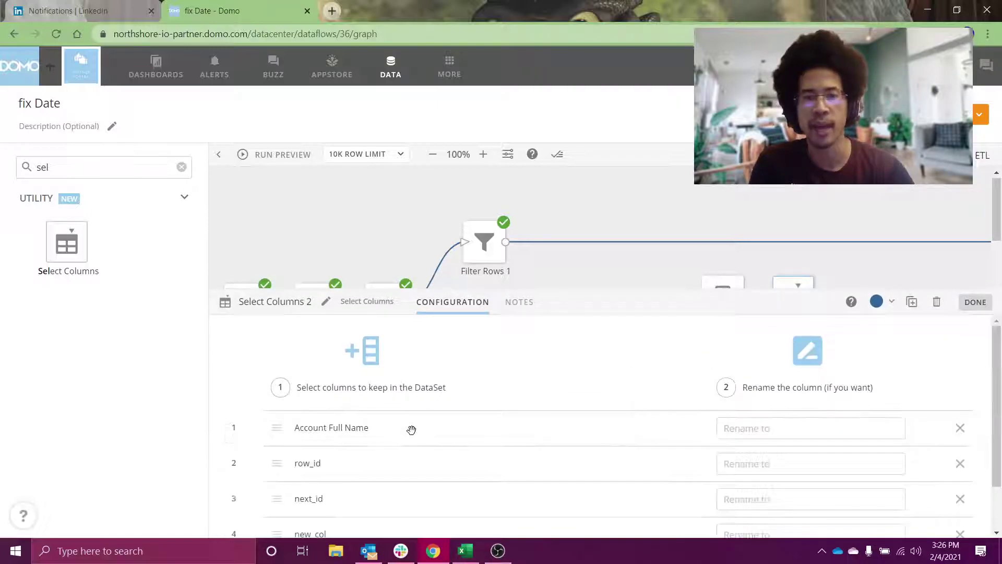
- Remove next_id from the selected columns in Select Columns 2 and rename new_col to next_id
scroll(412, 429, "down", 1)
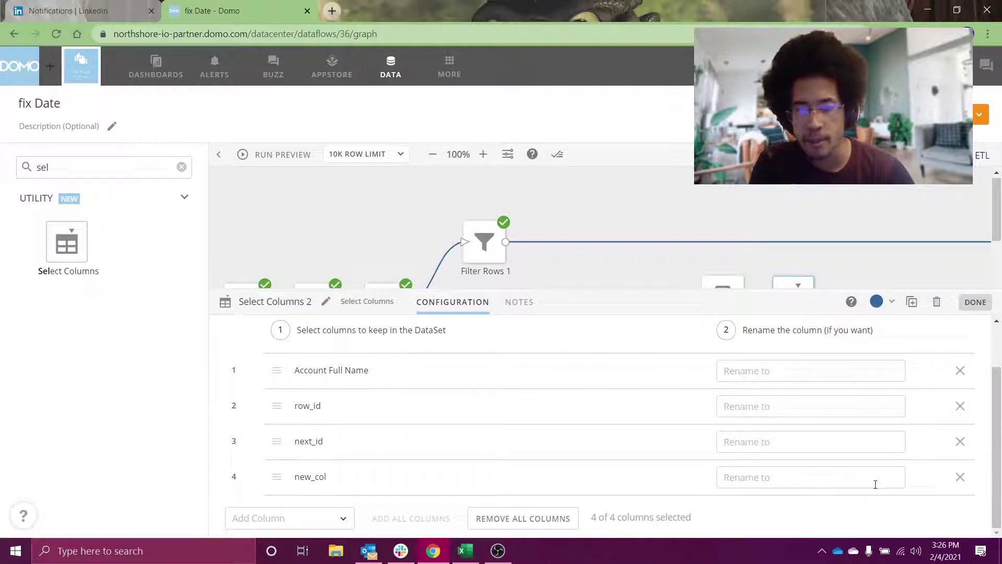
left_click(959, 442)
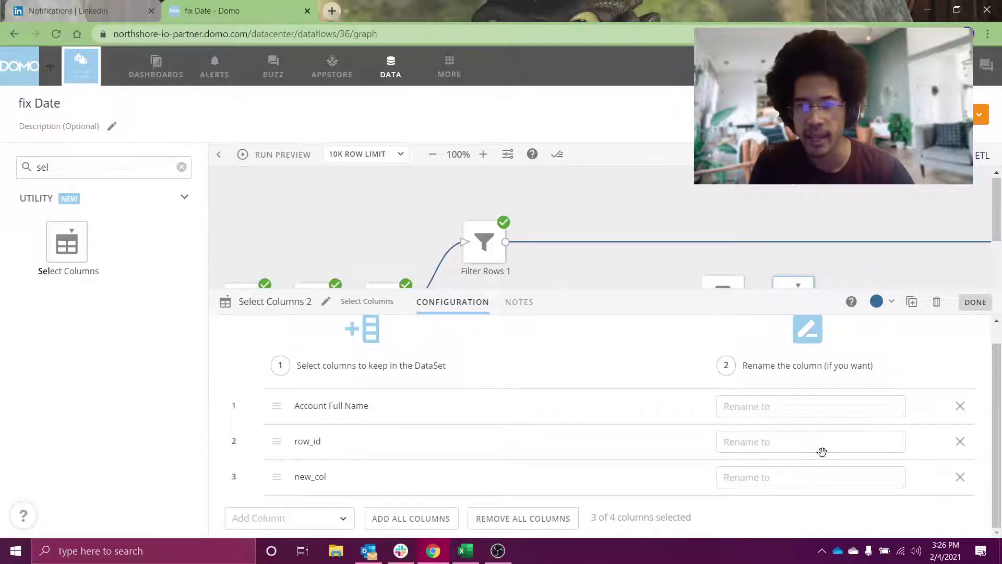
left_click(789, 475)
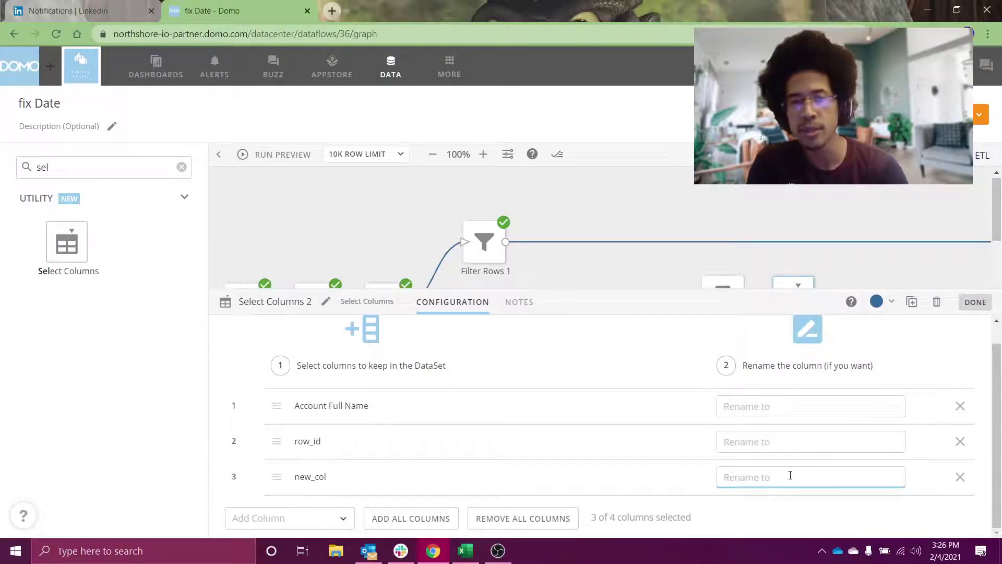
type("next_id")
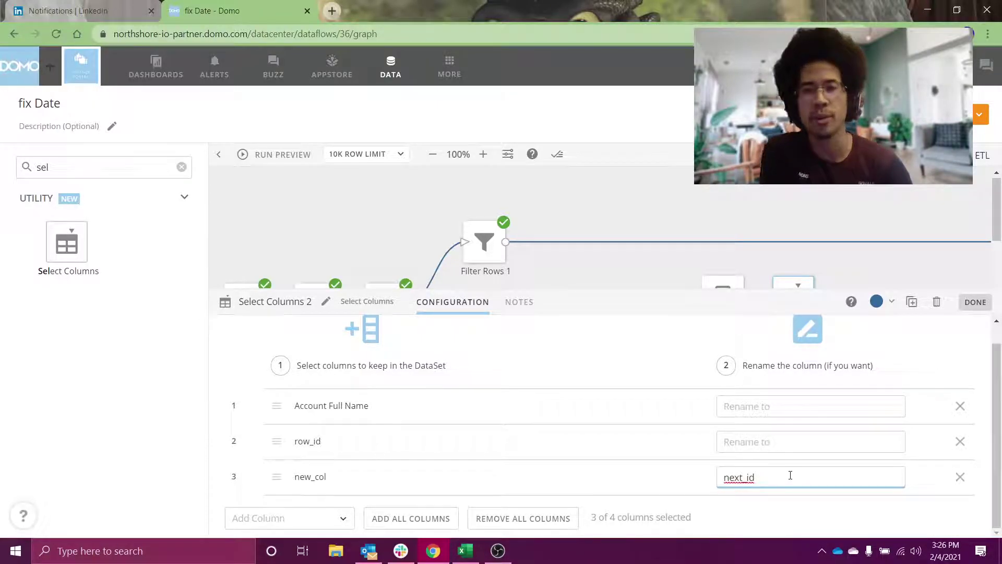
- Delete the Calculator and Select Columns 2 tiles from the dataflow canvas
scroll(673, 277, "down", 1)
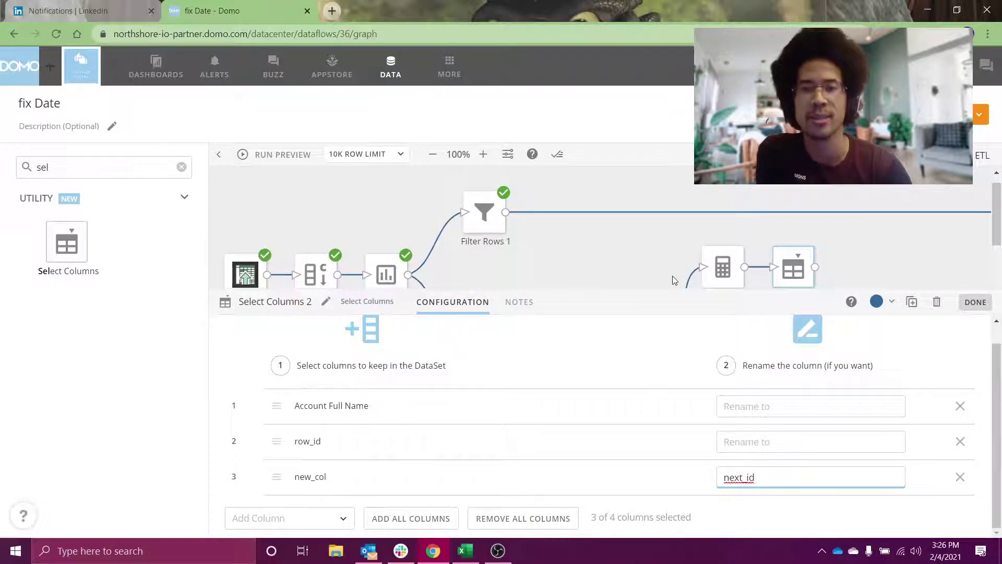
scroll(648, 256, "down", 1)
scroll(647, 256, "right", 3)
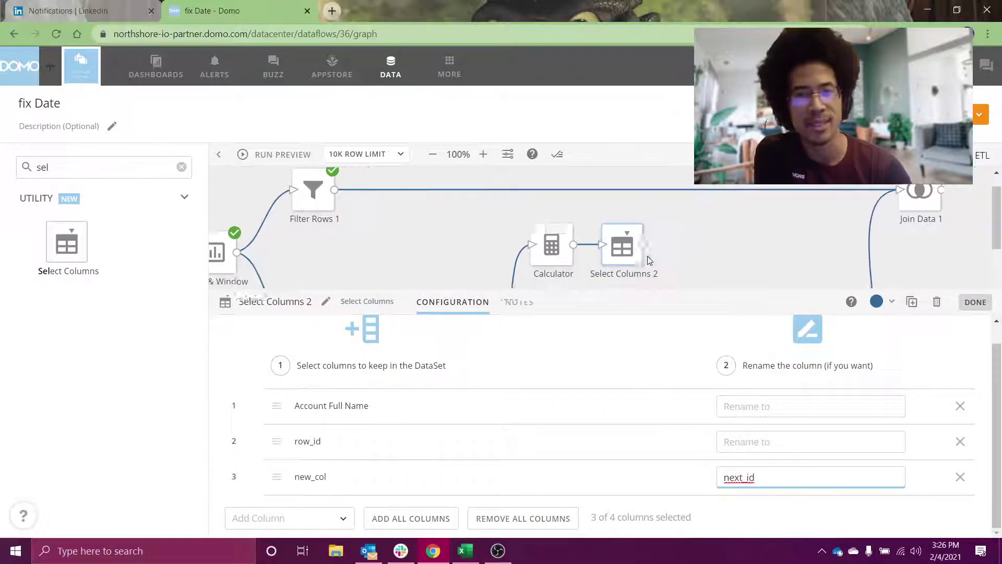
scroll(649, 259, "right", 1)
left_click_drag(465, 219, 645, 287)
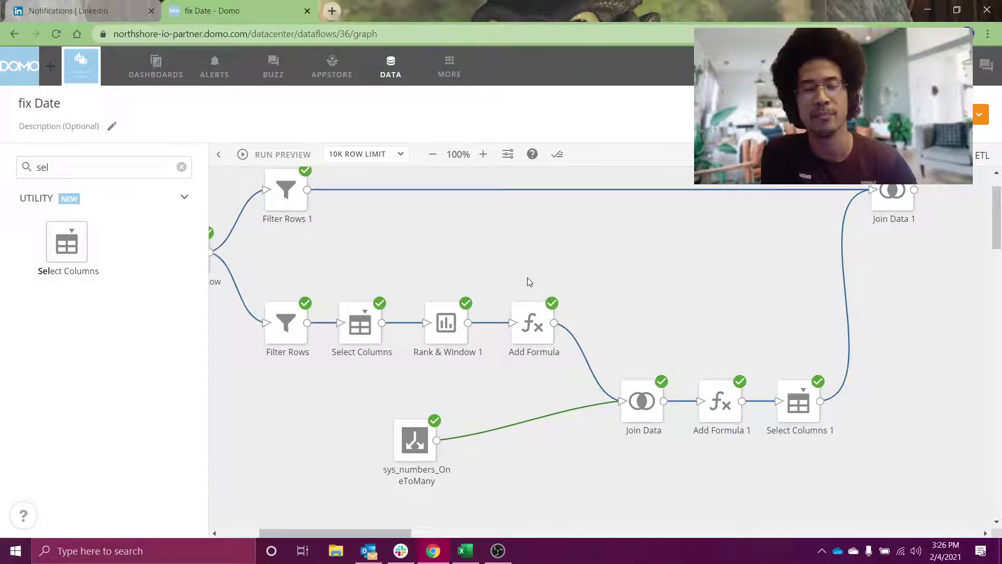
- Preview the Add Formula output again and examine the first account's name, row_id, next_id and num_rows
left_click(529, 305)
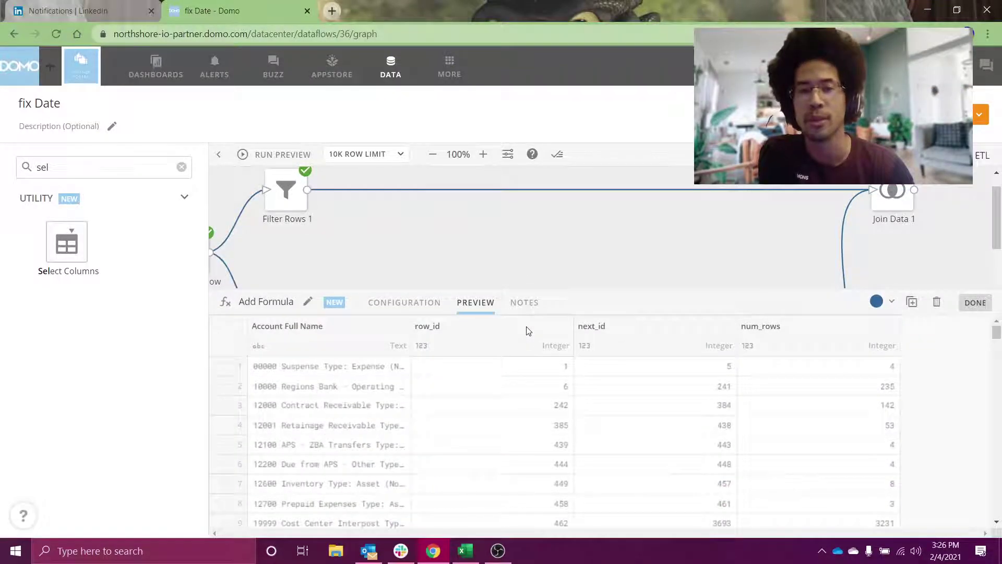
left_click(611, 249)
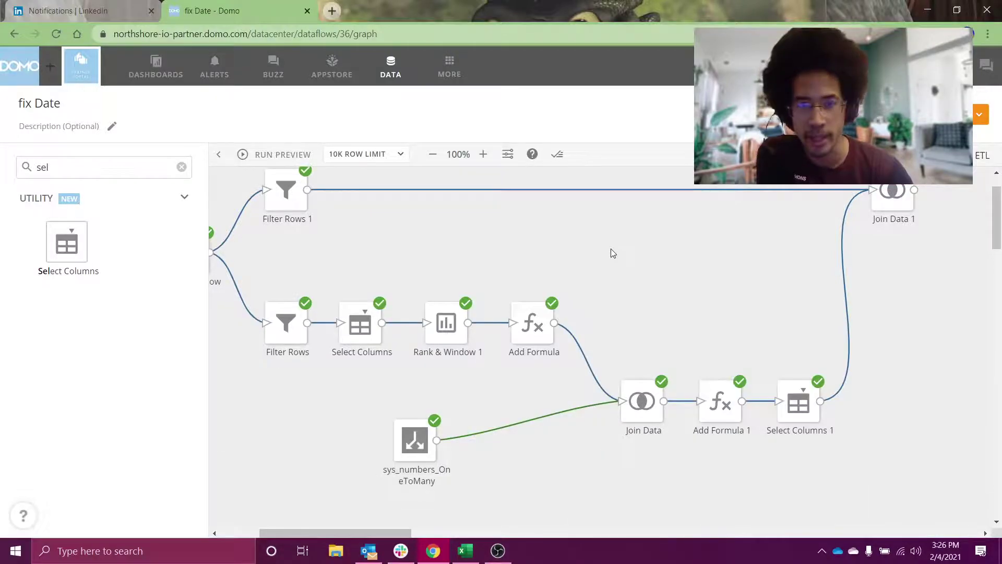
scroll(582, 258, "down", 1)
left_click(536, 284)
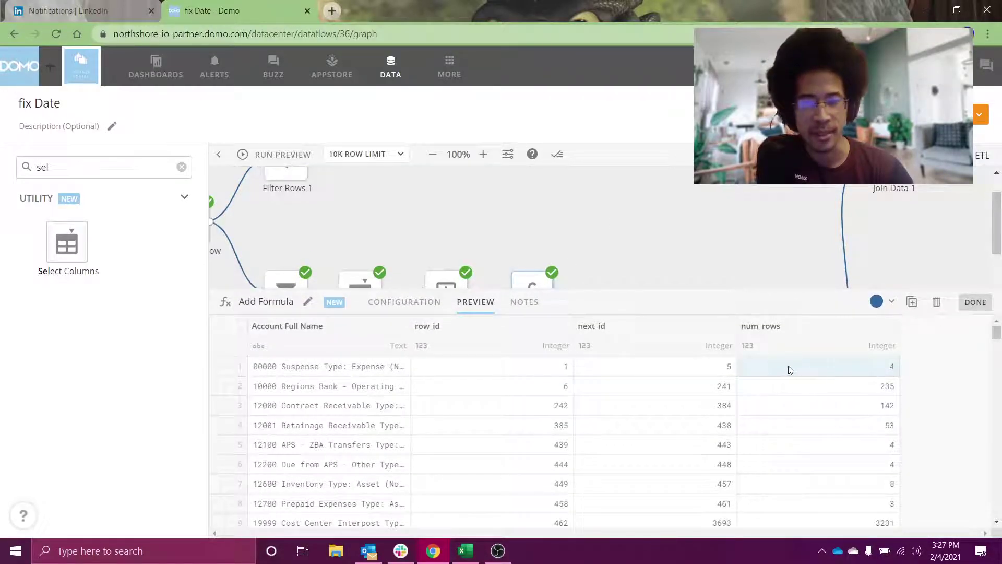
left_click_drag(599, 370, 277, 372)
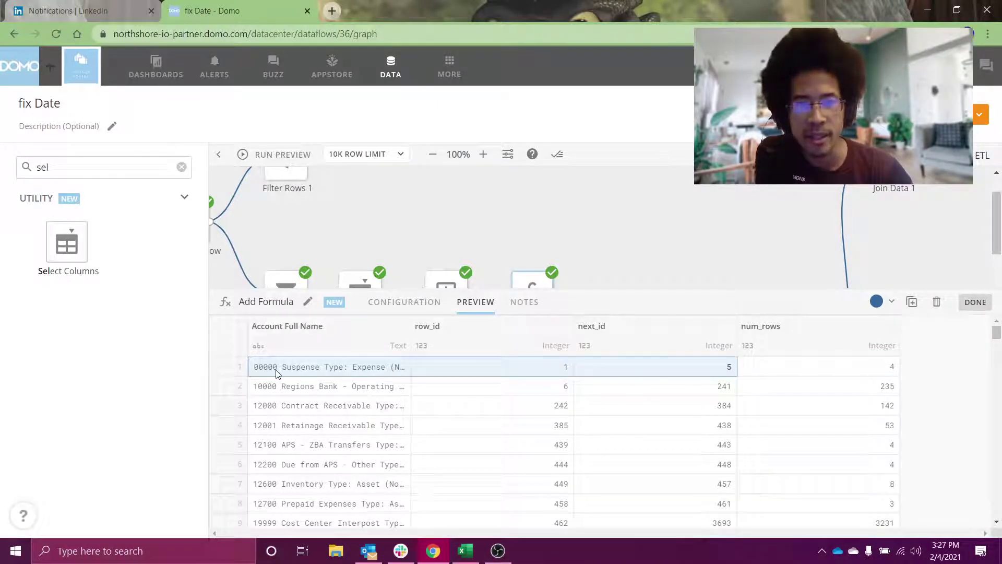
- Preview the Filter Rows 1 output and highlight the first two detail rows
scroll(385, 201, "up", 1)
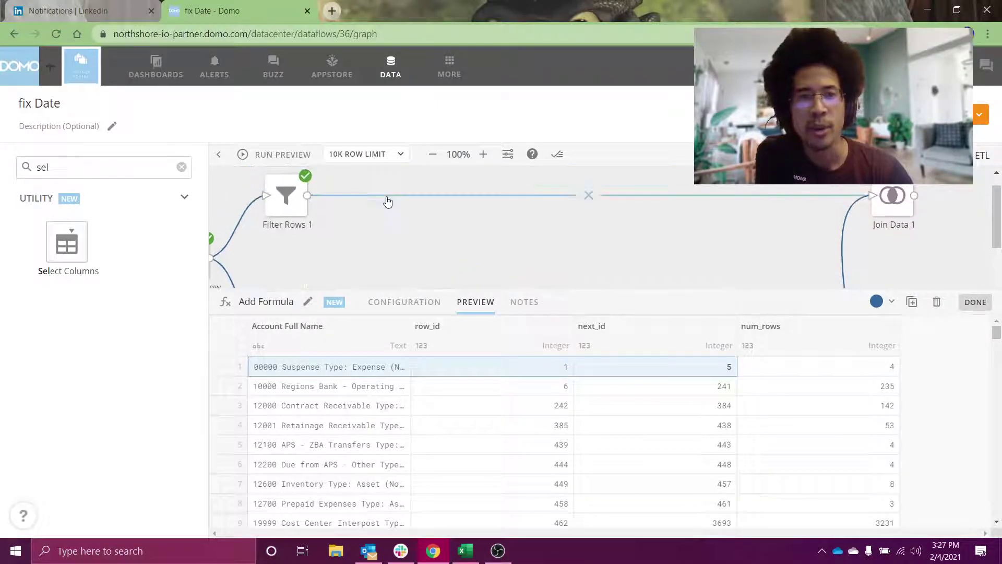
left_click(281, 206)
left_click_drag(315, 361, 985, 385)
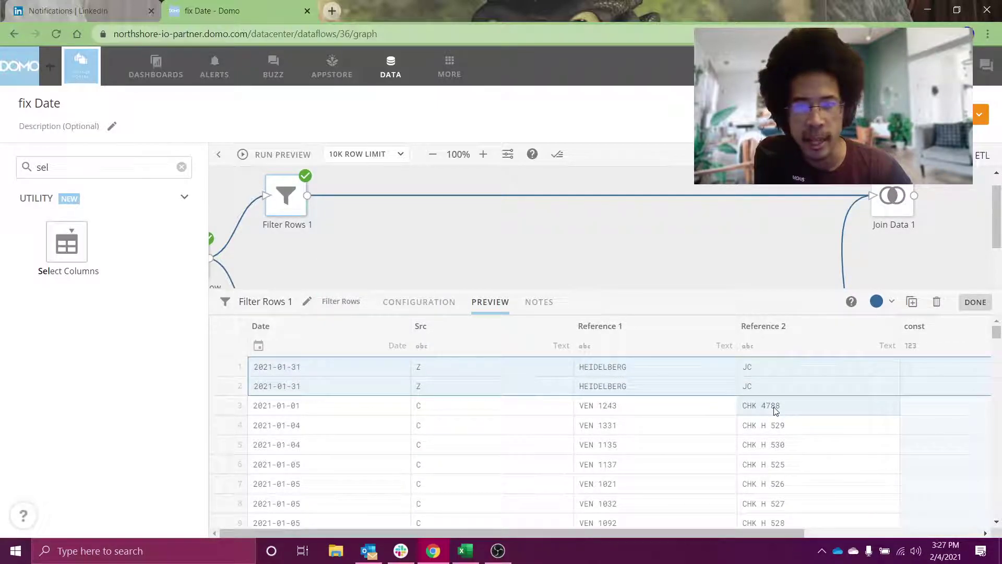
- Examine the const and row_id columns in the Filter Rows 1 preview, and close the tile's details
scroll(776, 411, "right", 3)
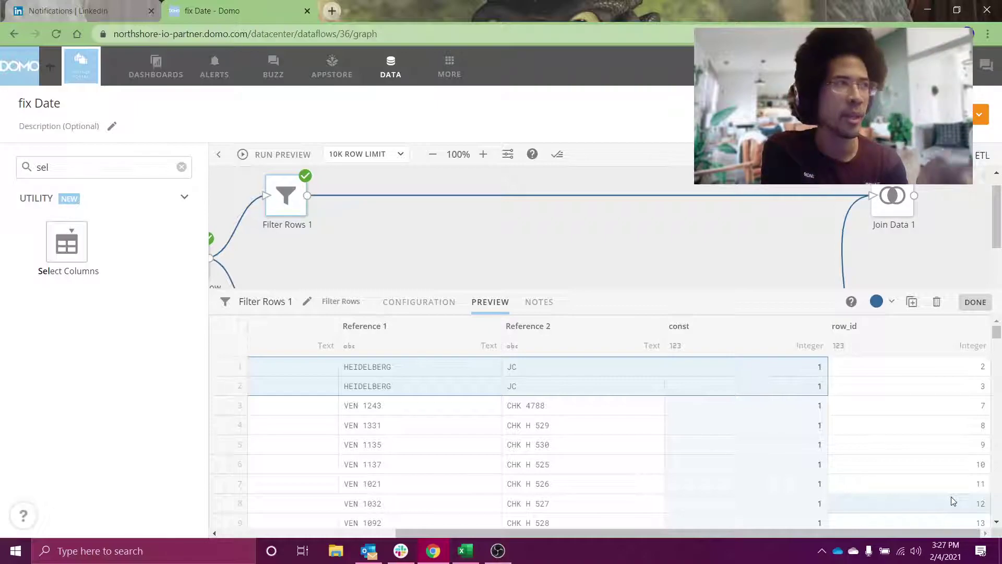
left_click(763, 239)
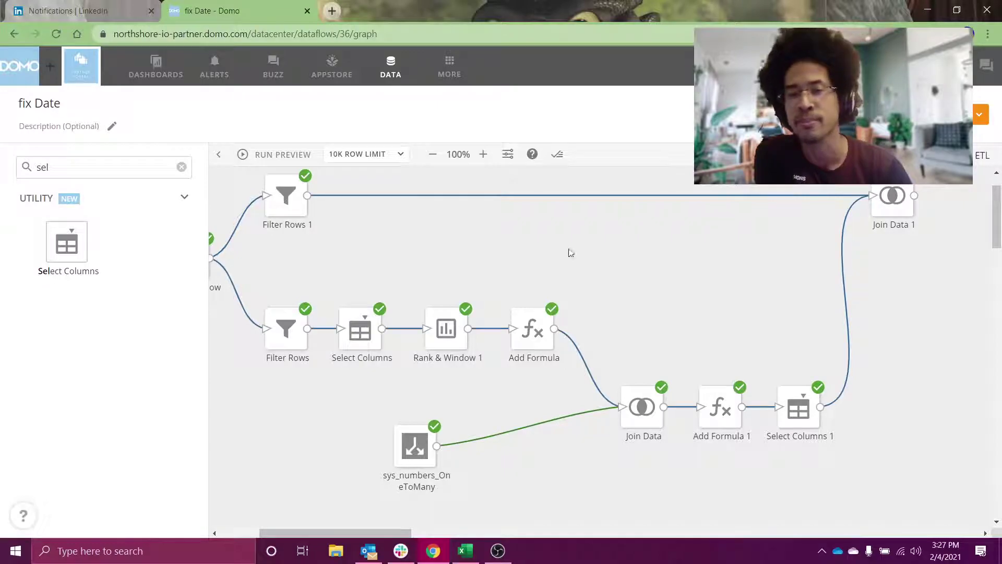
- Move the sys_numbers_OneToMany tile closer to Join Data, beneath Add Formula, and open its data
scroll(341, 460, "down", 2)
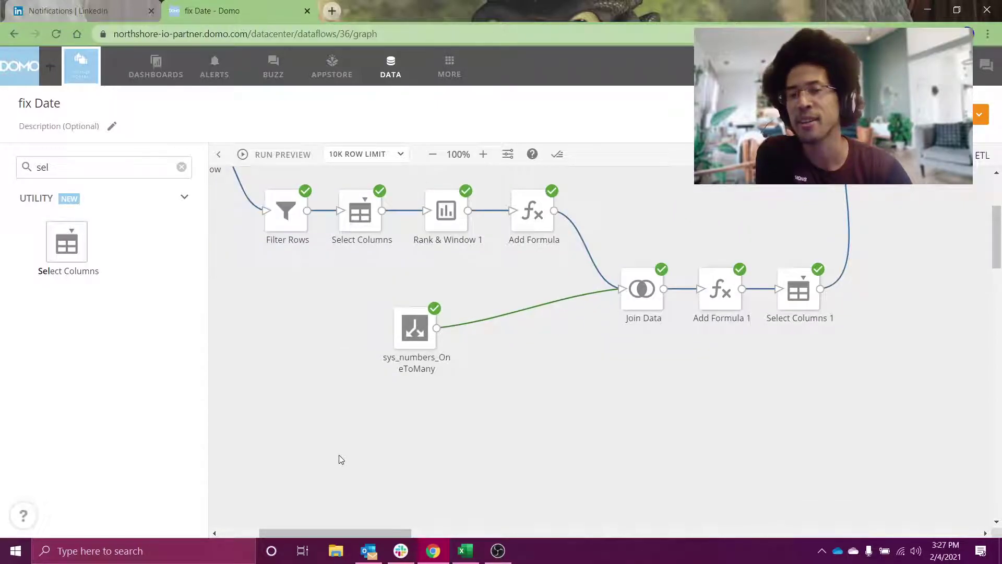
left_click_drag(412, 328, 533, 335)
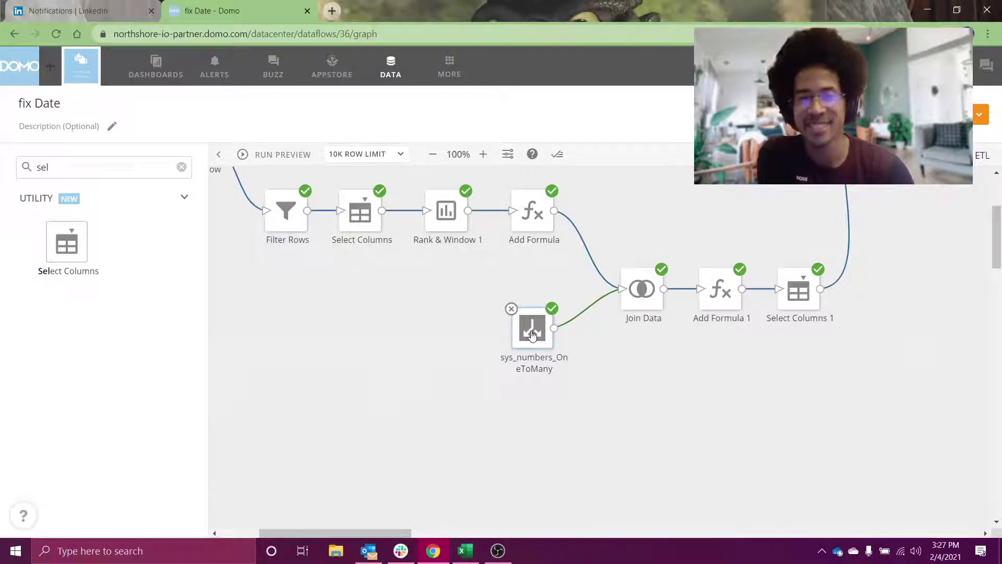
left_click(532, 335)
left_click(526, 302)
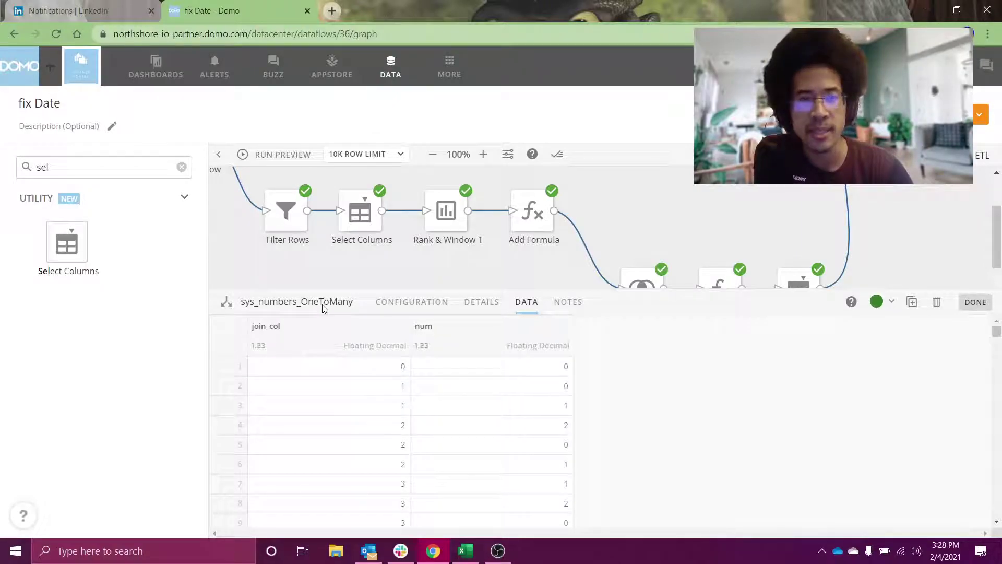
- Examine how join_col values 3, 4 and 5 pair with num values in the sys_numbers_OneToMany data
scroll(356, 452, "down", 2)
left_click(359, 453)
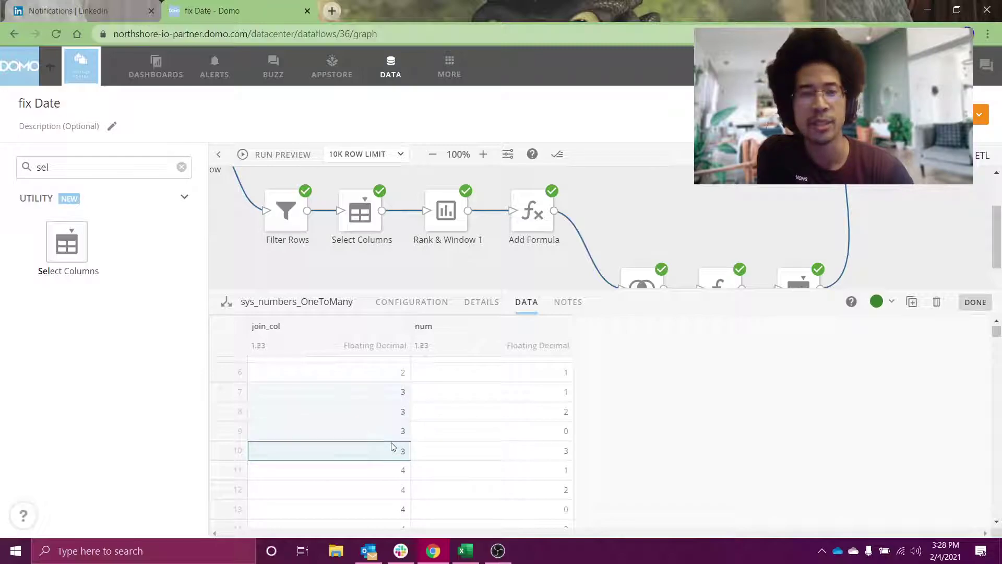
left_click(428, 449)
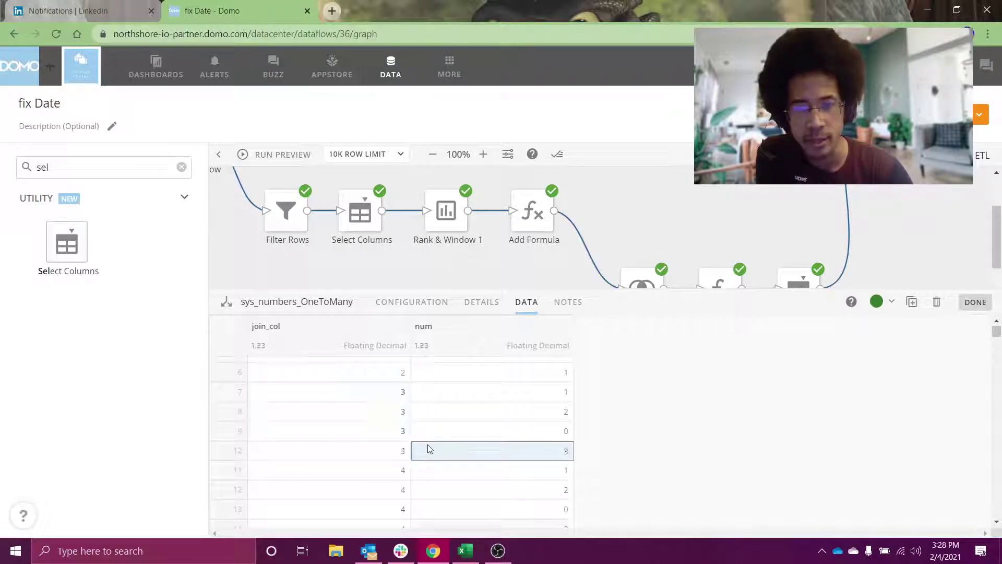
left_click(484, 394)
scroll(492, 430, "down", 4)
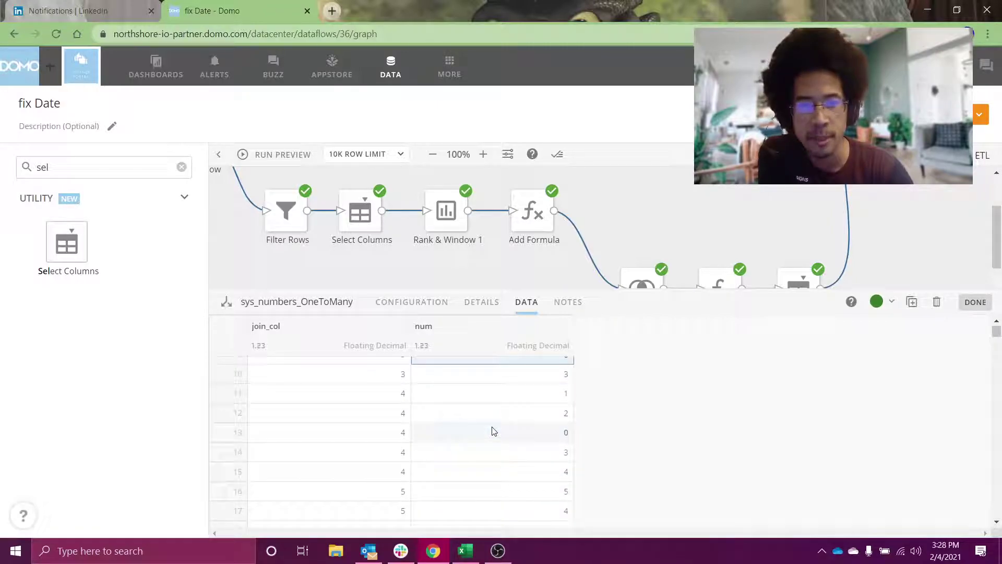
left_click(326, 416)
scroll(325, 415, "up", 1)
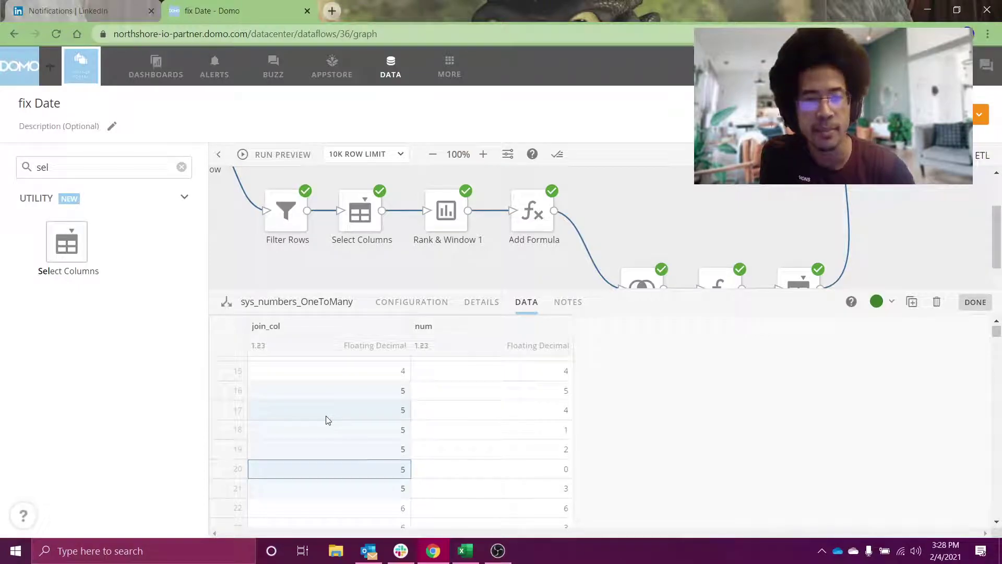
left_click(522, 393)
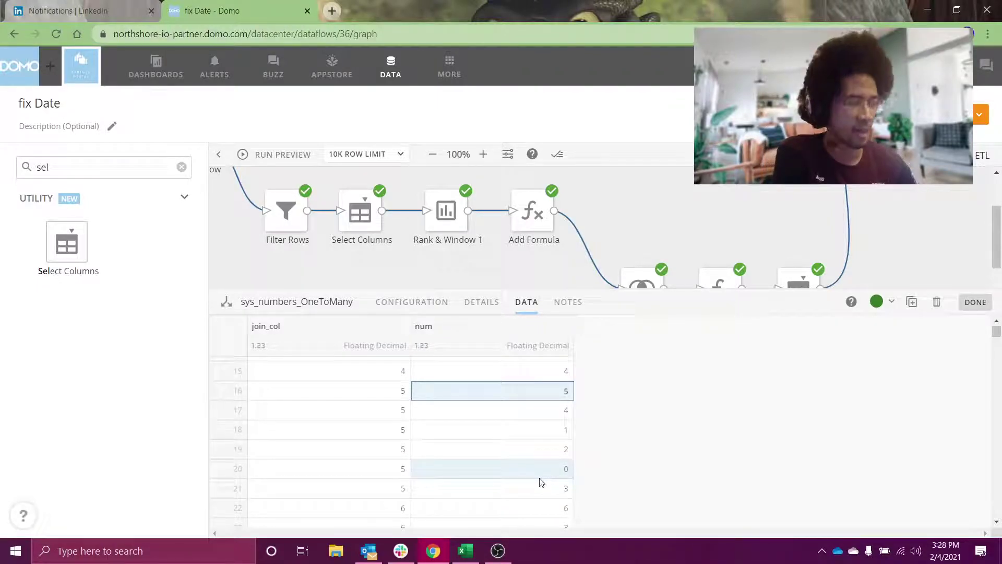
left_click(651, 245)
- Preview the Add Formula output and highlight the first two account rows from Account Full Name to num_rows
left_click(532, 214)
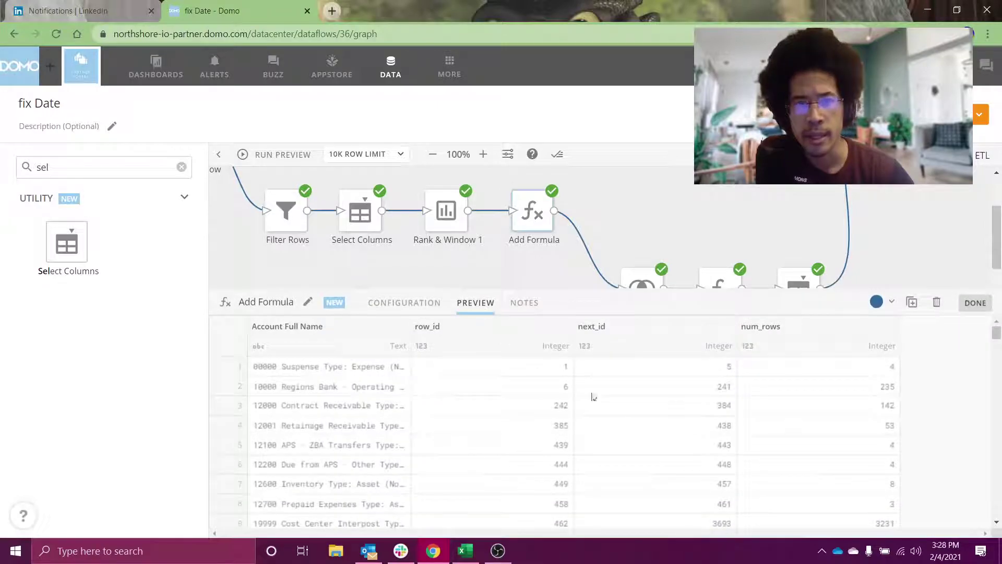
left_click_drag(776, 364, 356, 372)
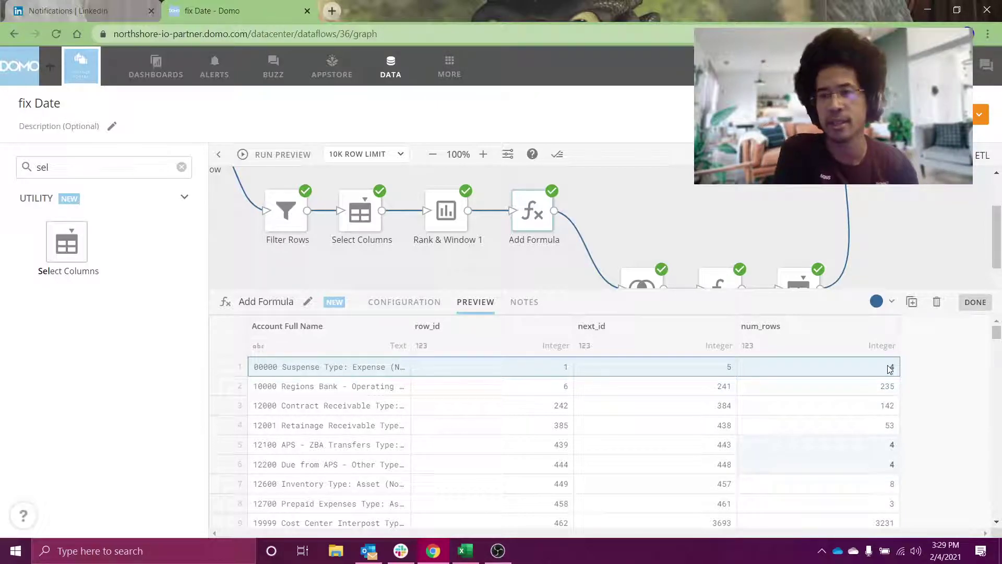
left_click_drag(885, 386, 336, 393)
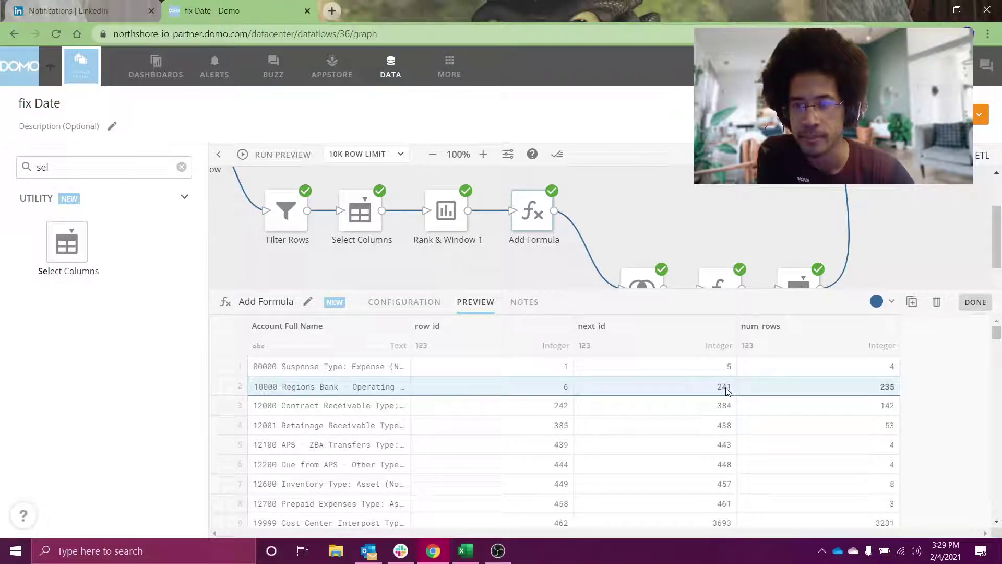
left_click(744, 220)
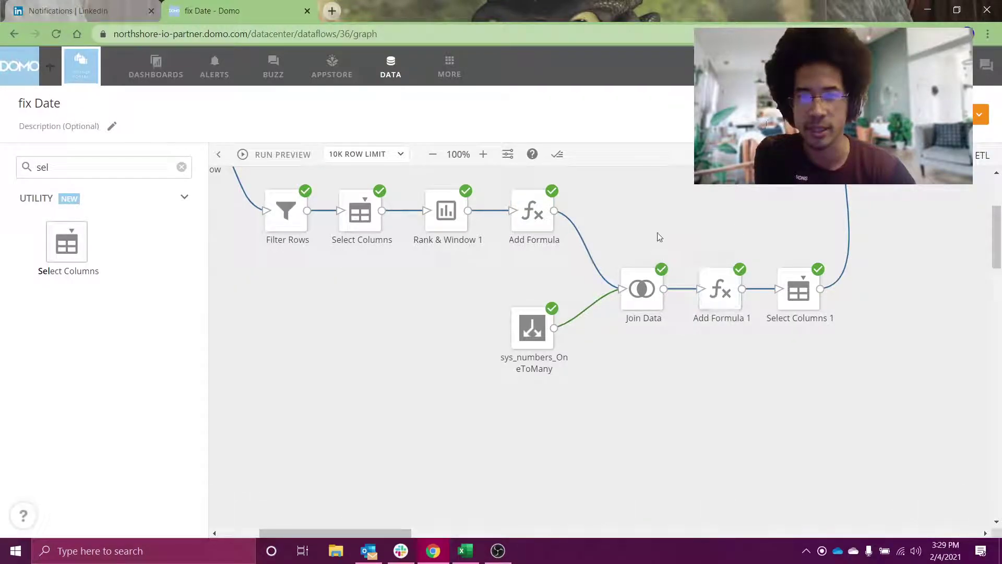
- Review the join type, matching keys and column alterations in Join Data, and inspect the join_id formula in Add Formula 1
left_click(642, 288)
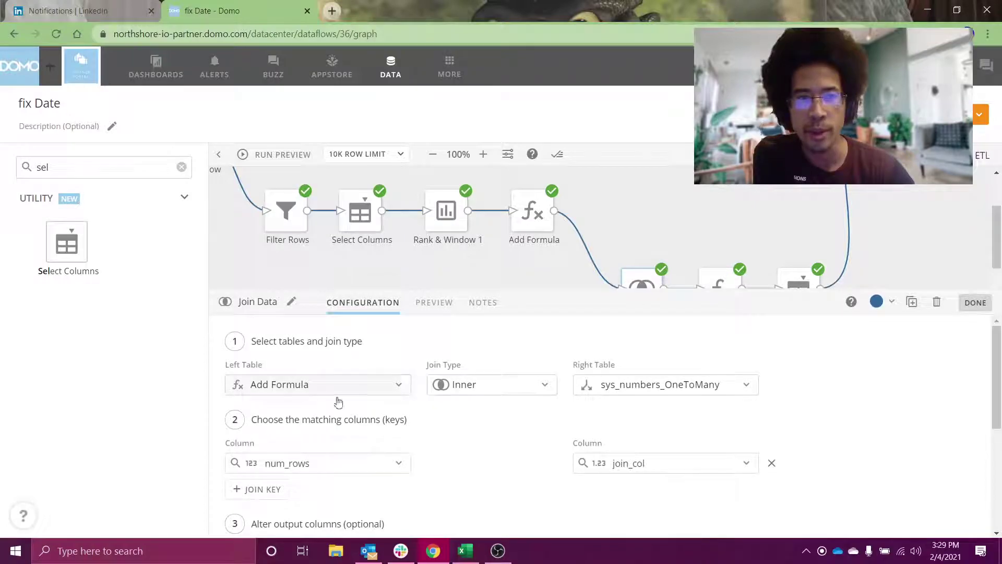
scroll(644, 480, "down", 1)
scroll(644, 481, "down", 3)
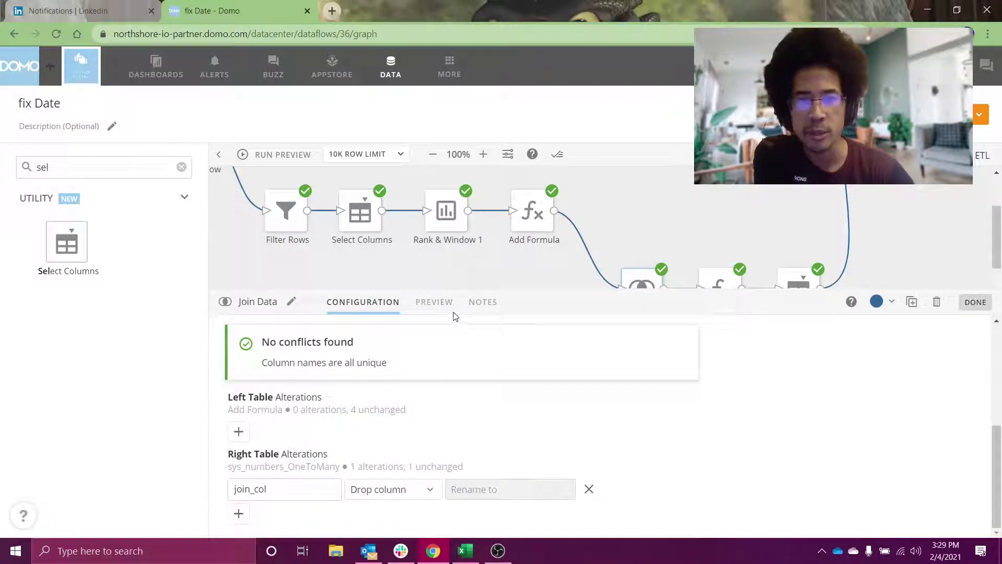
left_click(715, 230)
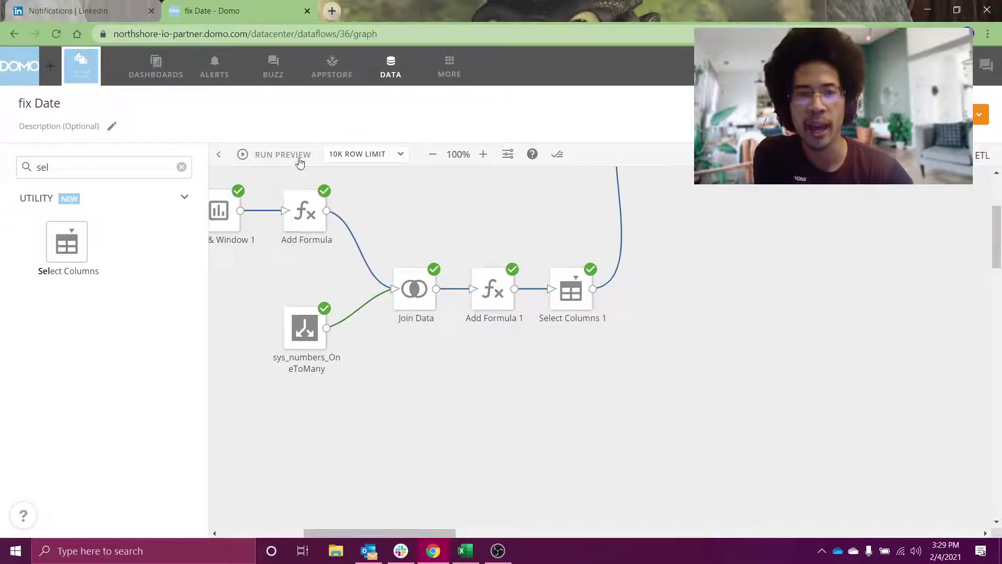
left_click(490, 298)
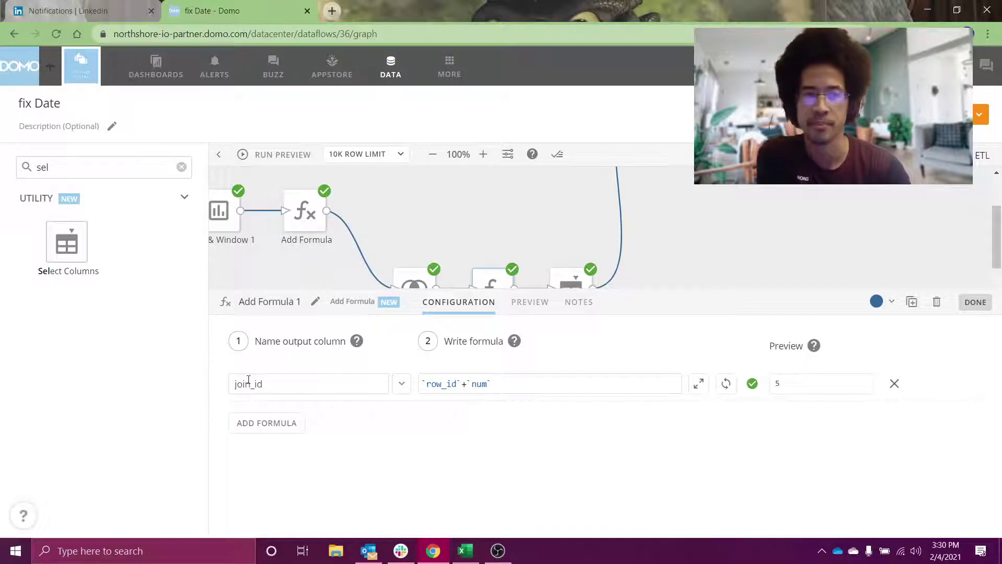
left_click(533, 310)
- Preview the Select Columns 1 output, highlight the first row's Account Full Name and join_id, and briefly reopen the sys_numbers_OneToMany data
left_click(559, 276)
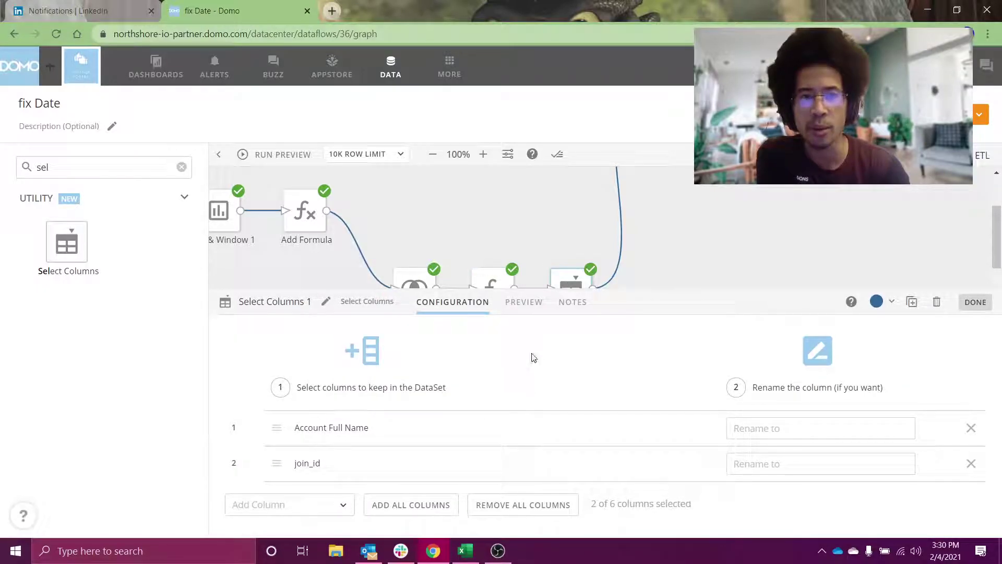
left_click(538, 301)
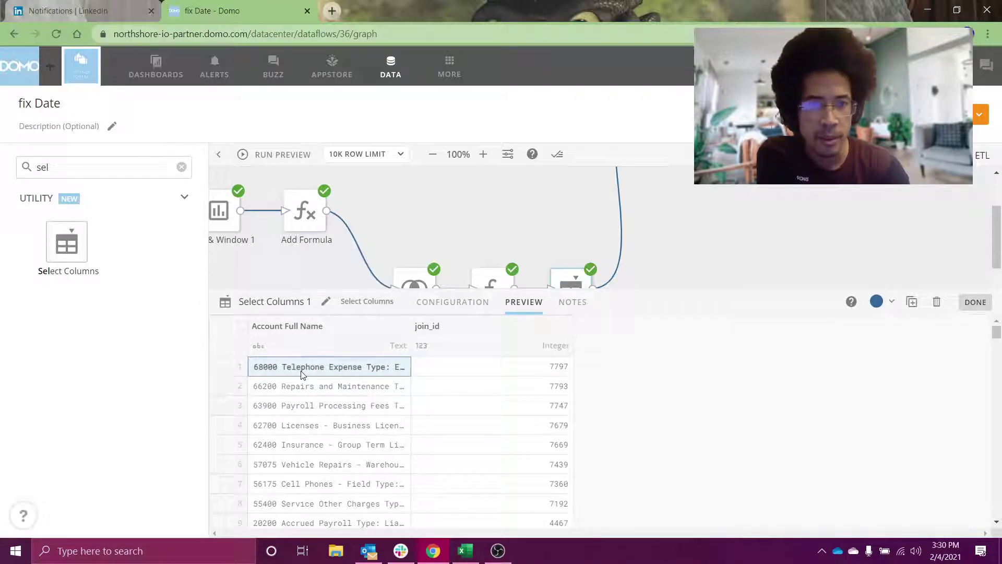
left_click(437, 367)
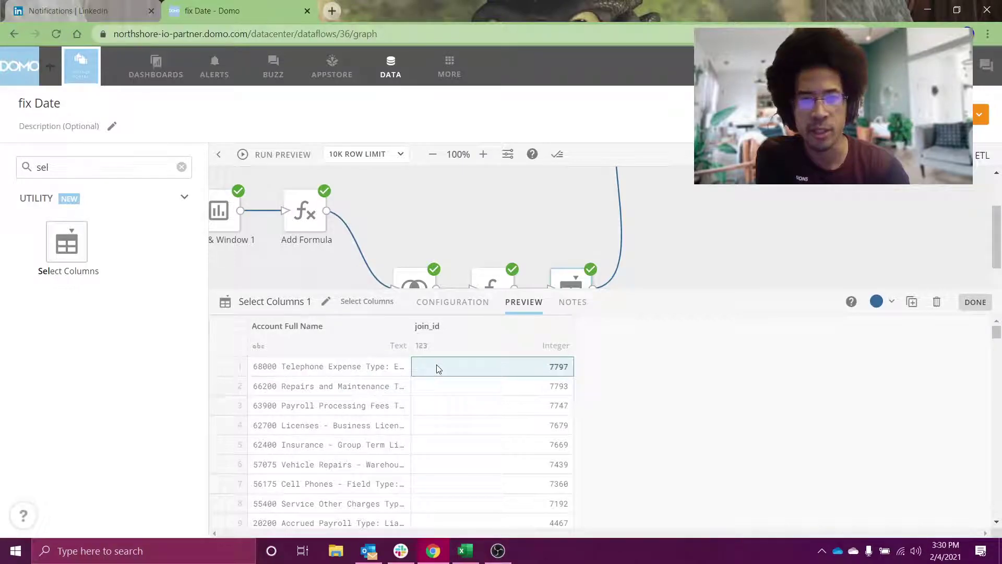
left_click_drag(436, 368, 298, 375)
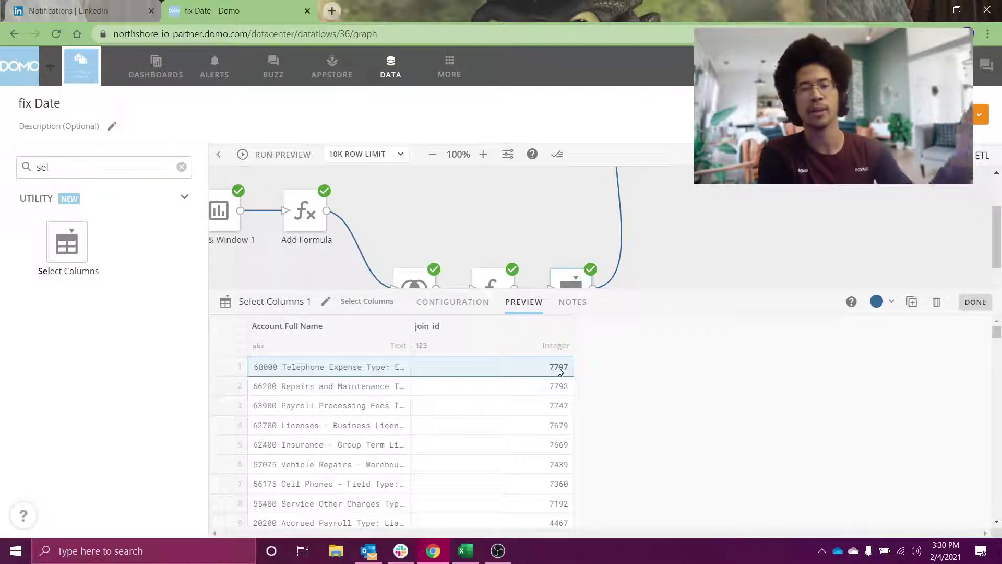
left_click(522, 233)
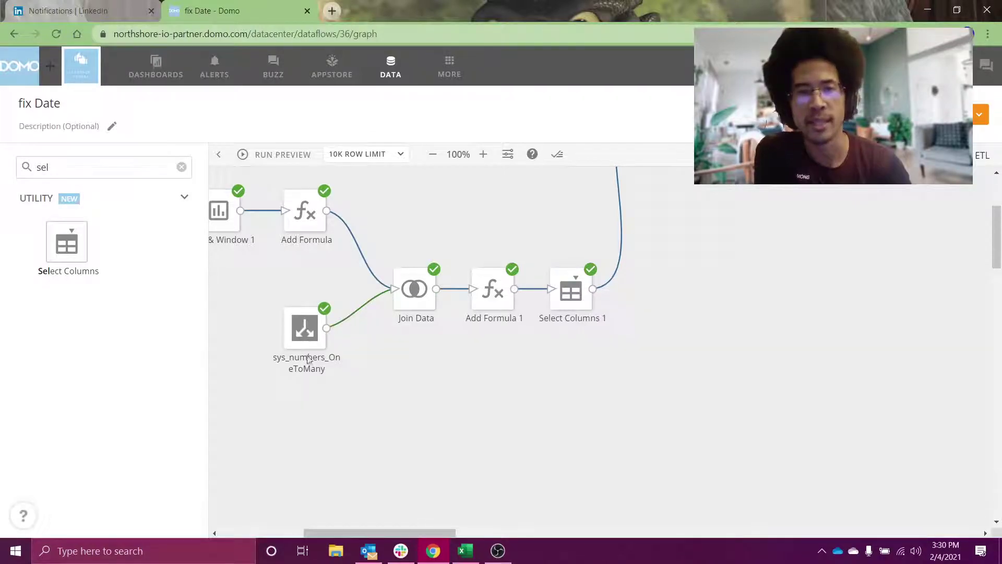
left_click(312, 368)
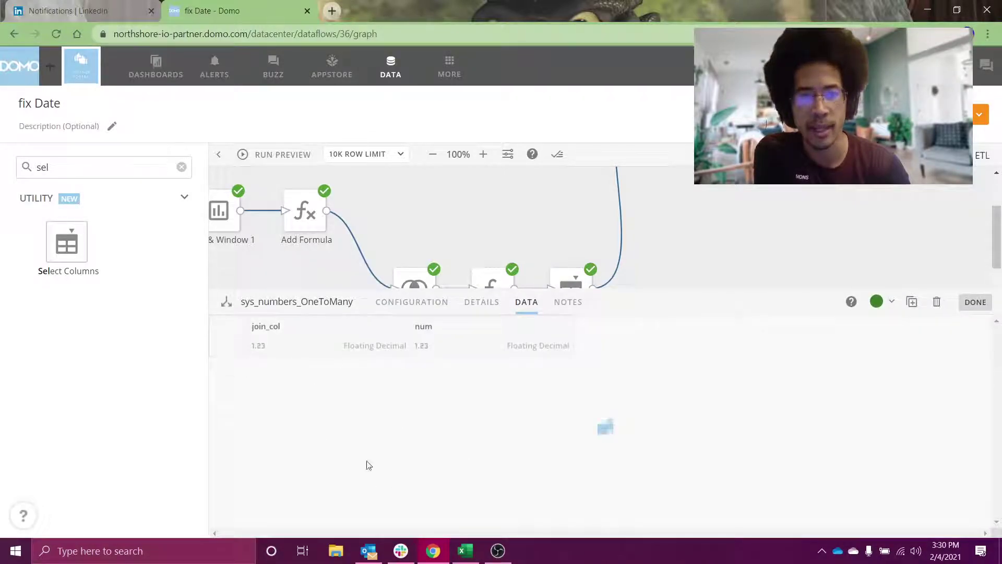
left_click(497, 218)
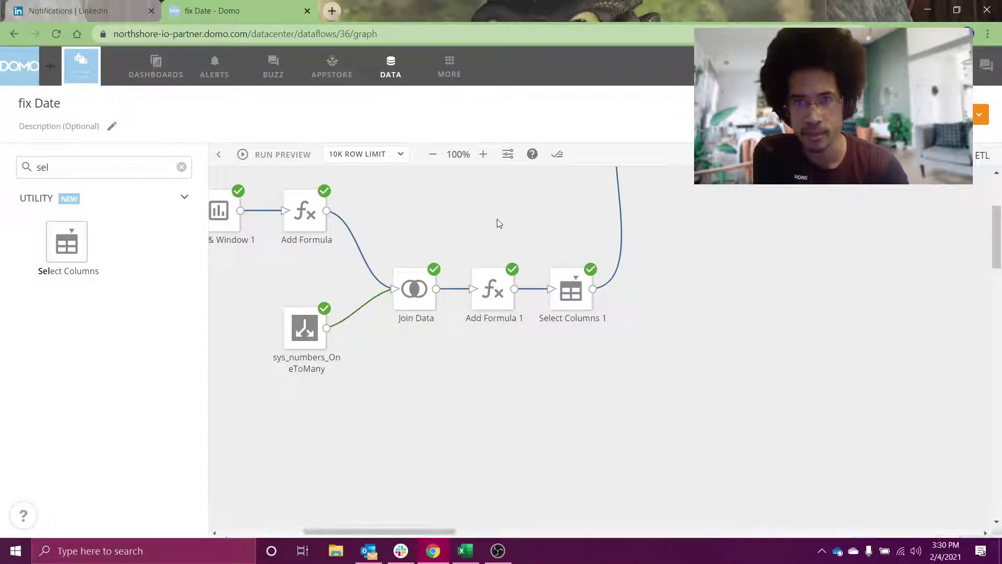
- Review the Join Data 1 configuration, tracing its left input to Filter Rows 1 and checking the row_id and join_id keys
scroll(497, 219, "up", 3)
left_click(653, 243)
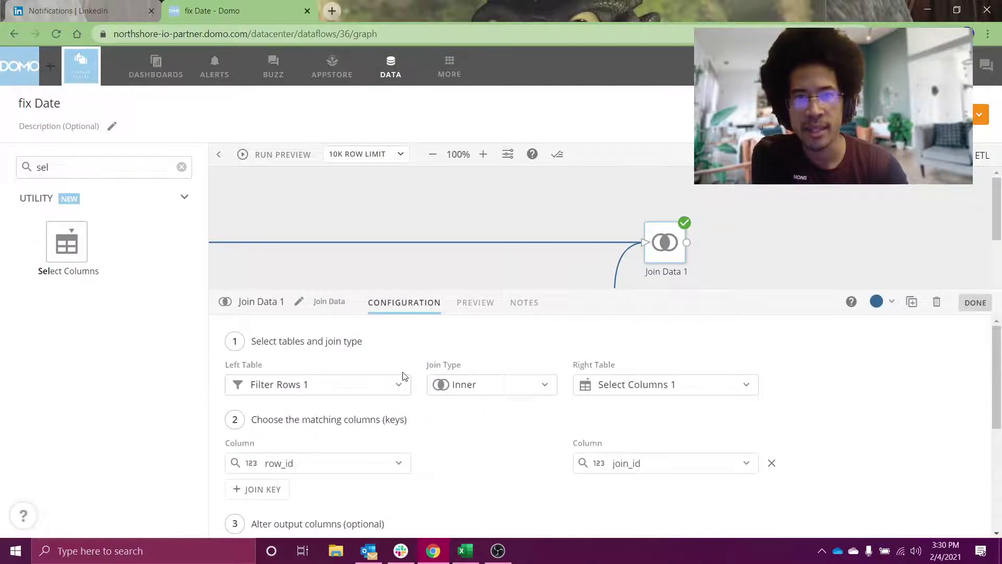
scroll(300, 278, "left", 6)
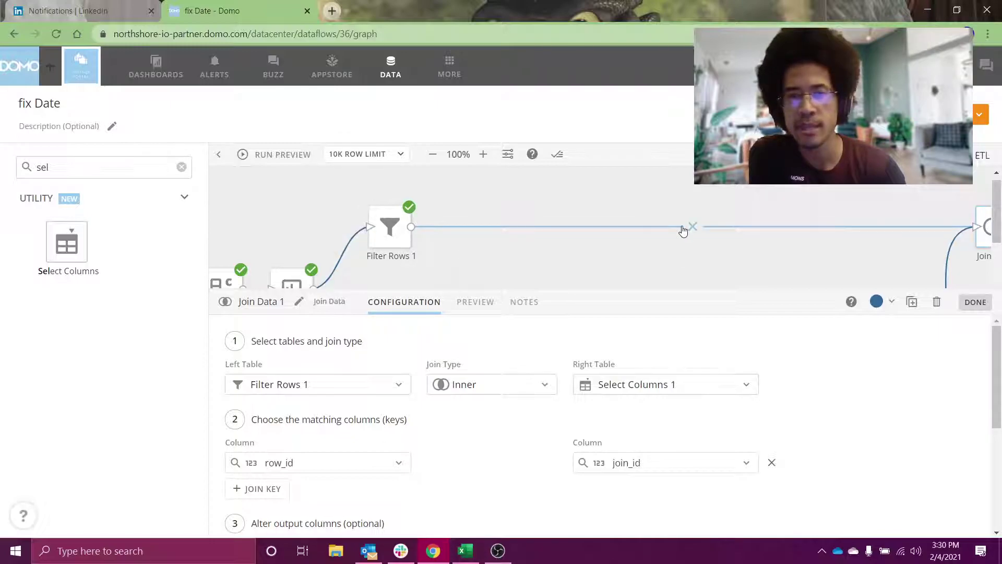
scroll(685, 231, "right", 8)
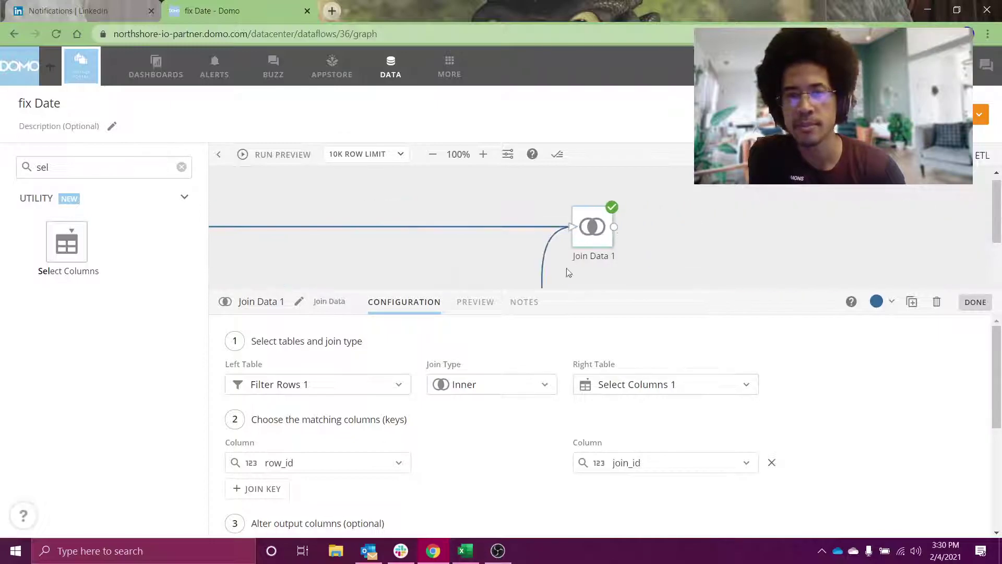
- Preview the Join Data 1 output and highlight the detail rows with their row_id and Account Full Name values
left_click(494, 305)
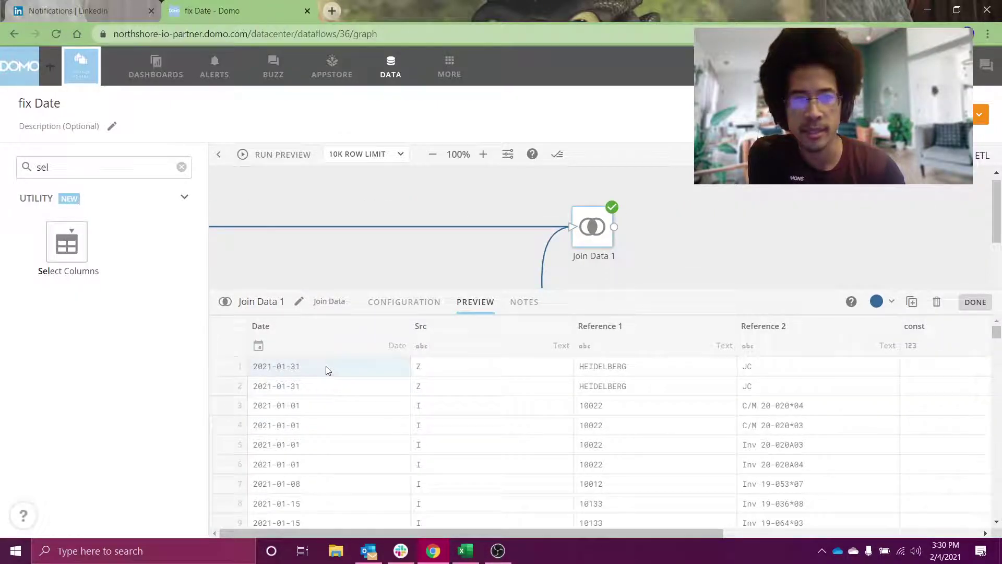
left_click_drag(326, 365, 815, 475)
scroll(815, 475, "right", 5)
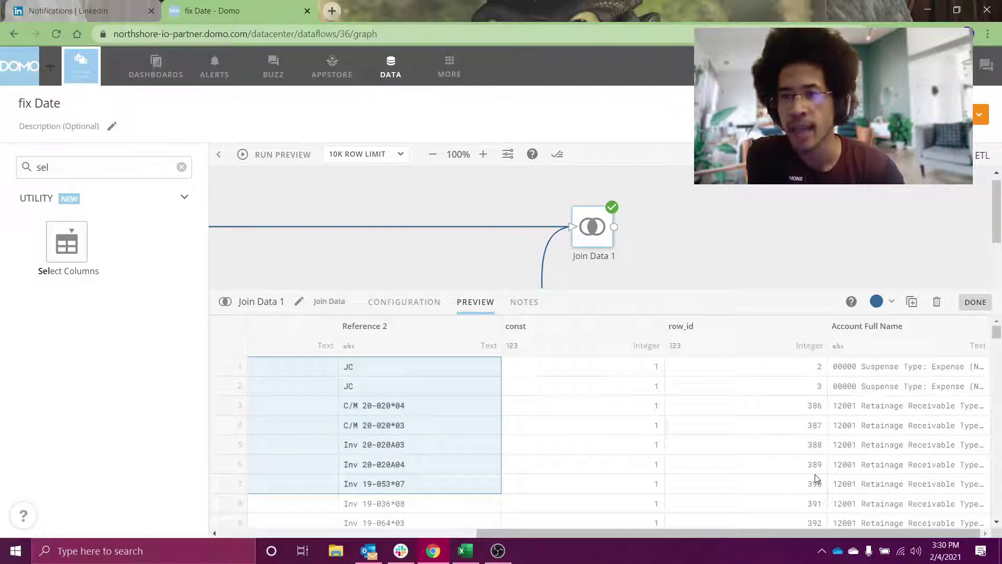
left_click_drag(836, 366, 898, 441)
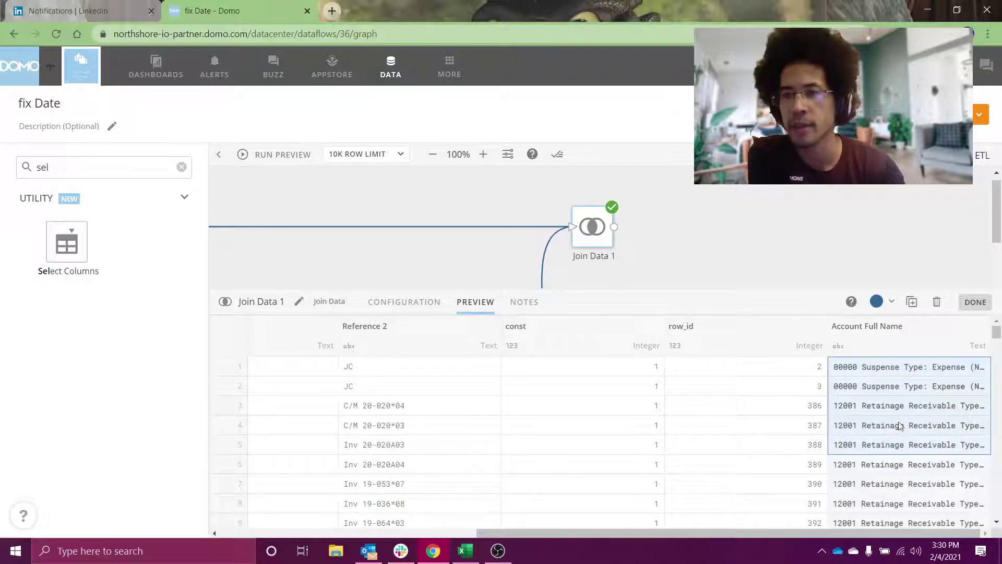
left_click_drag(904, 375, 748, 395)
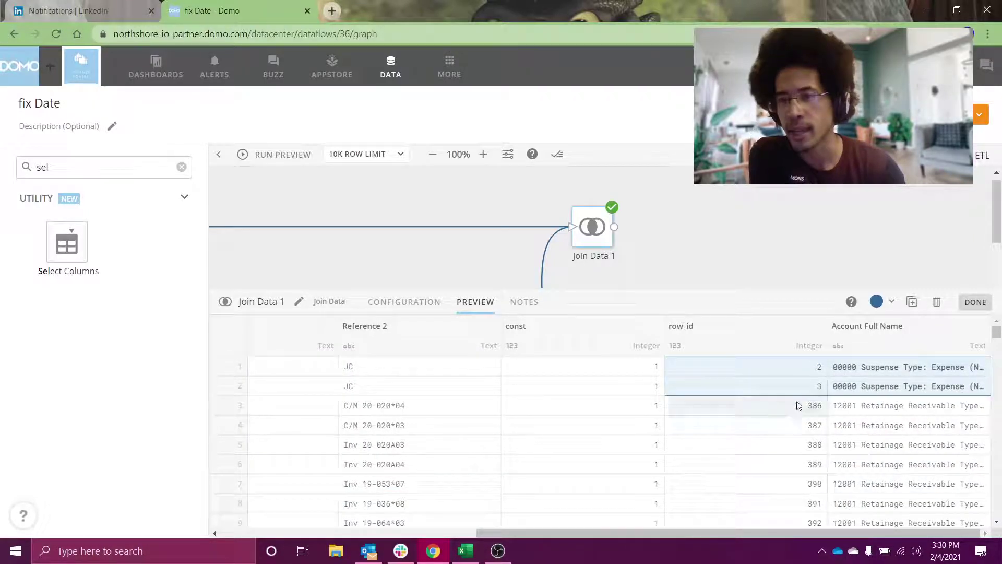
left_click(877, 377, "shift")
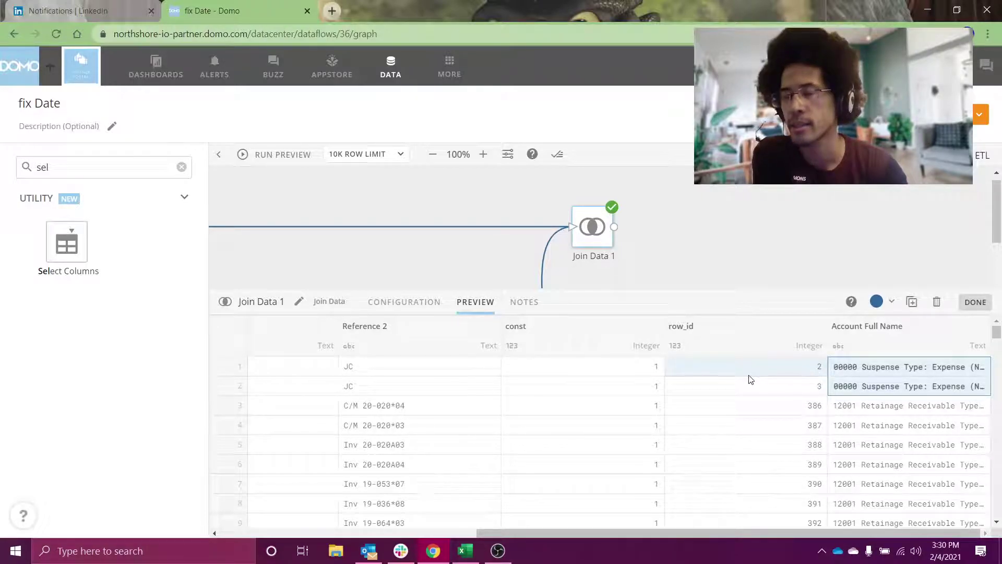
left_click(717, 253)
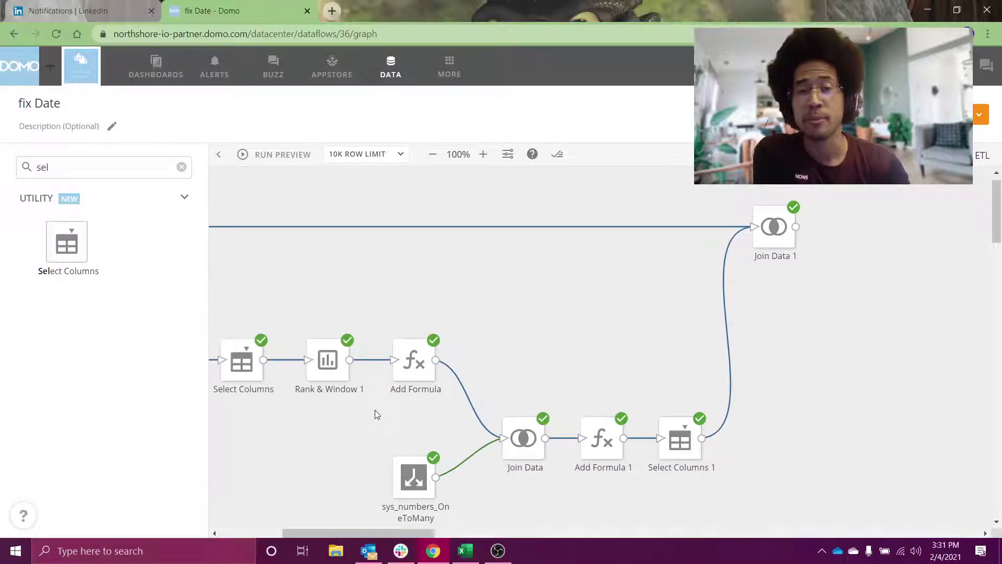
- Outline the group of tiles from sys_numbers_OneToMany and Join Data through Select Columns 1 on the canvas
left_click_drag(375, 410, 761, 504)
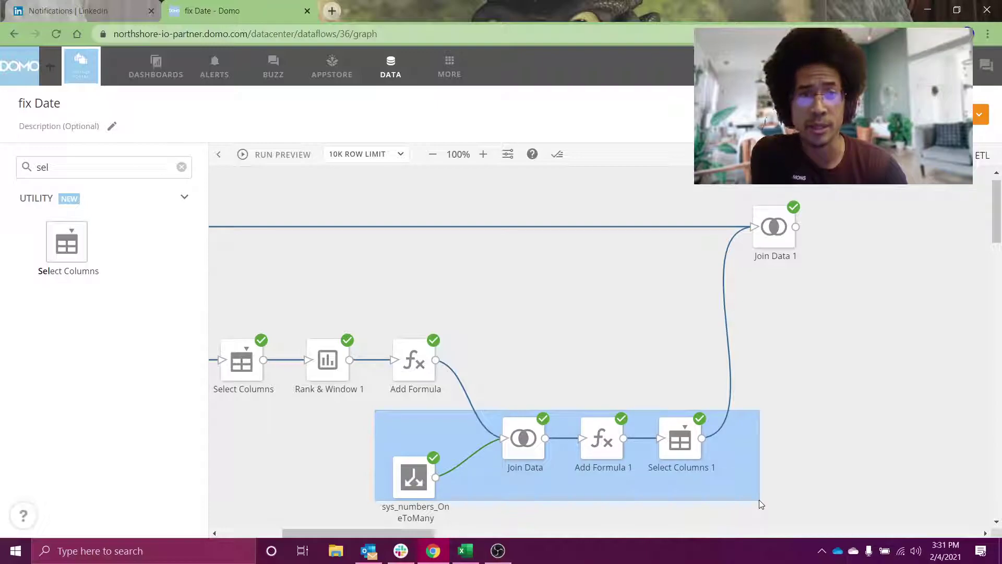
left_click_drag(760, 500, 343, 468)
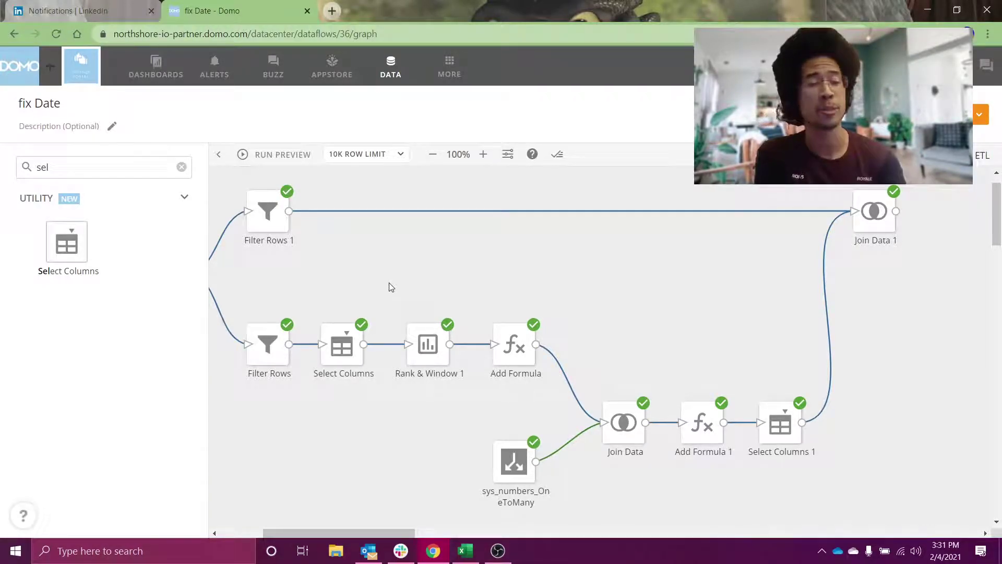
- Switch to the Slack thread containing the date issues data set, and switch to OBS
key("alt+Tab")
key("alt+Tab")
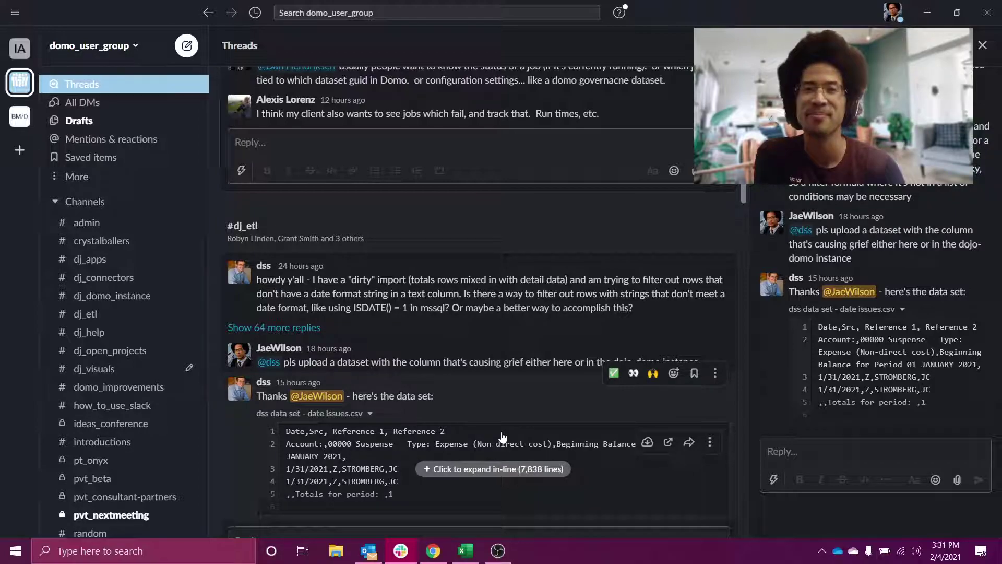
key("alt+Tab")
key("alt+Tab")
key("alt+Tab")
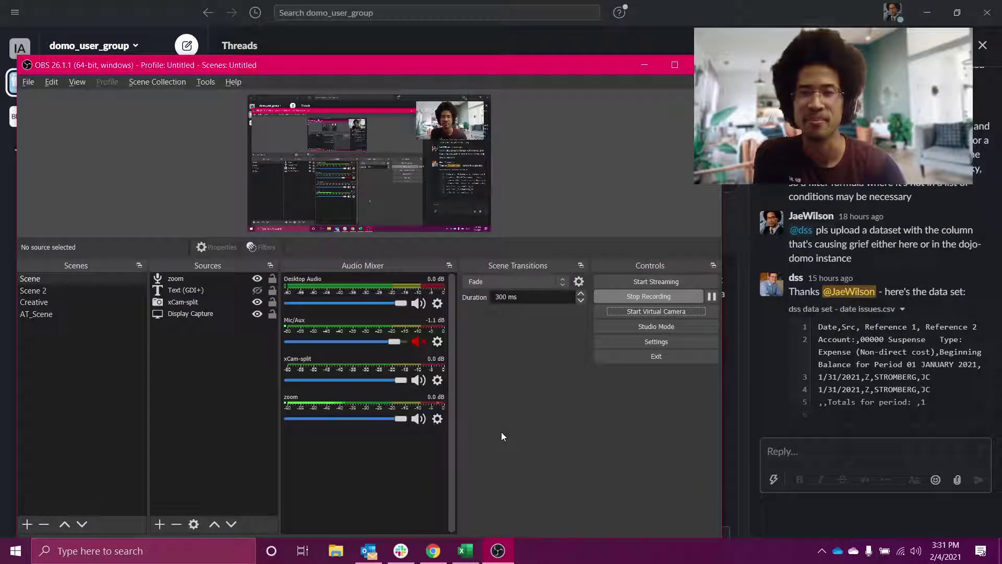